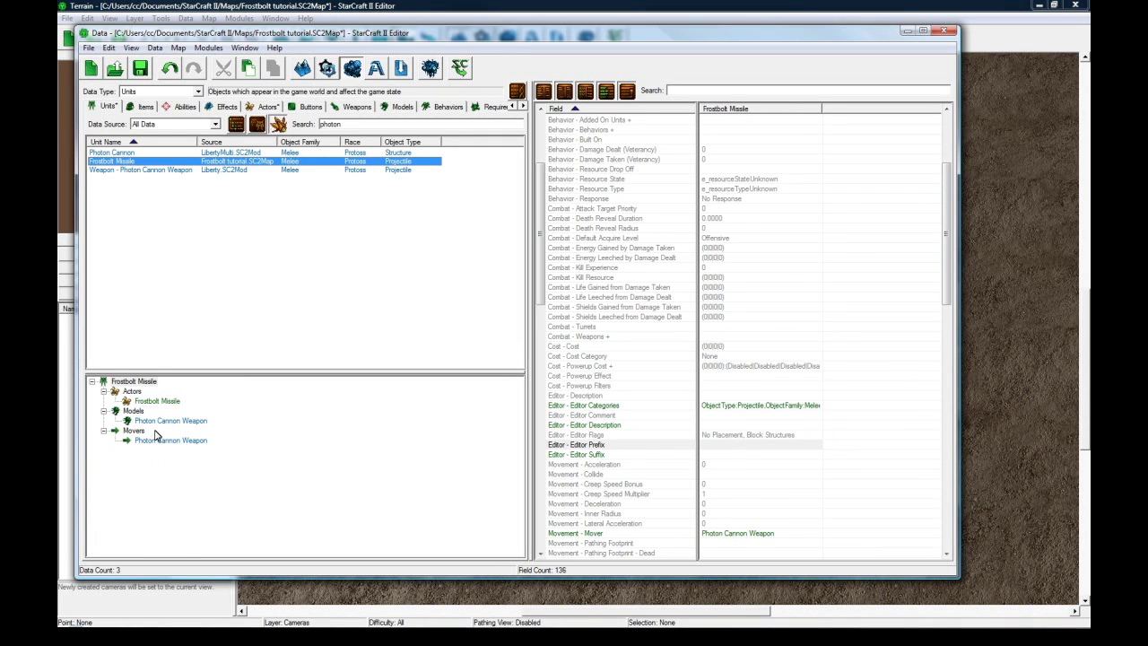
Save the map and check the Frostbolt Missile unit's Movement - Mover value.
click(140, 69)
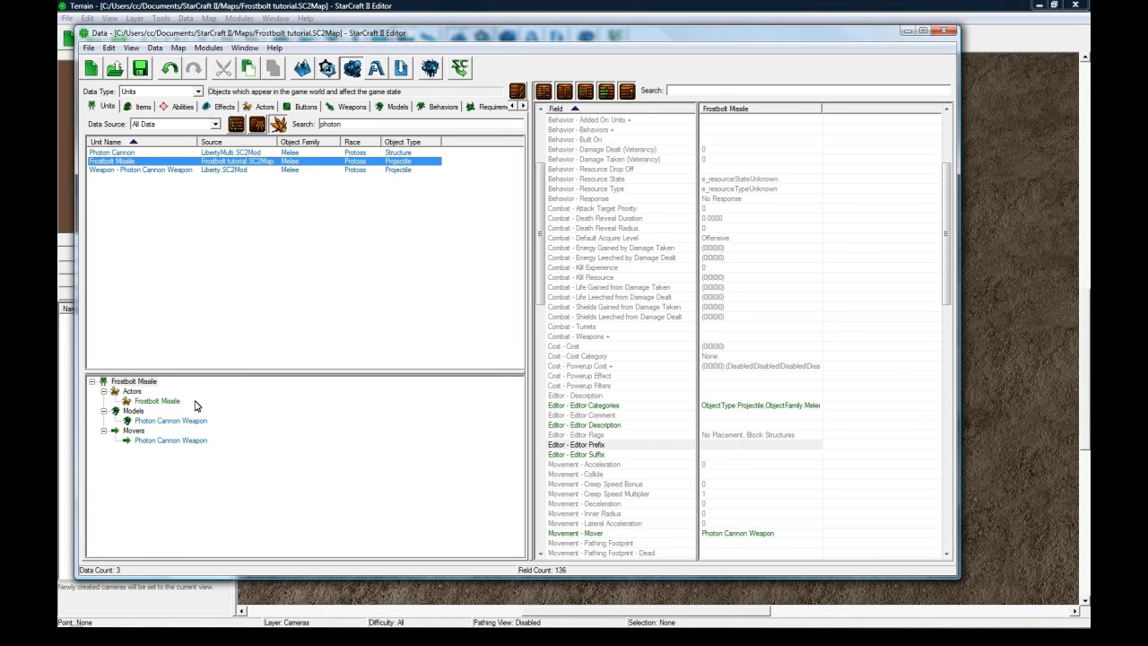
click(148, 382)
click(709, 347)
scroll(754, 370, down, 13)
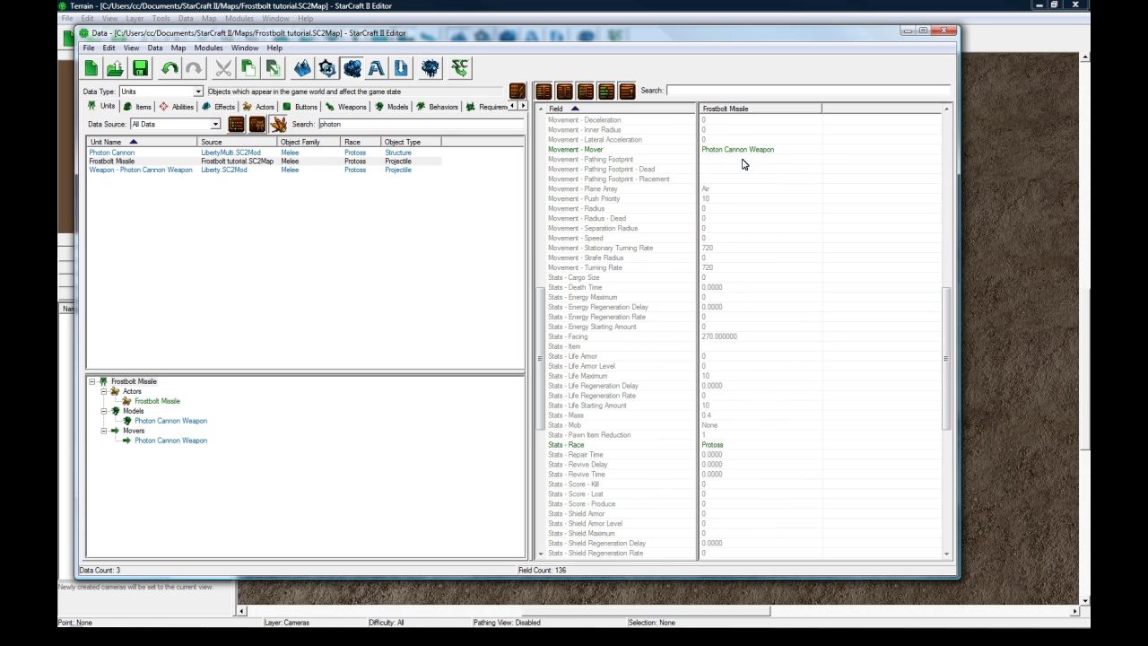
click(753, 150)
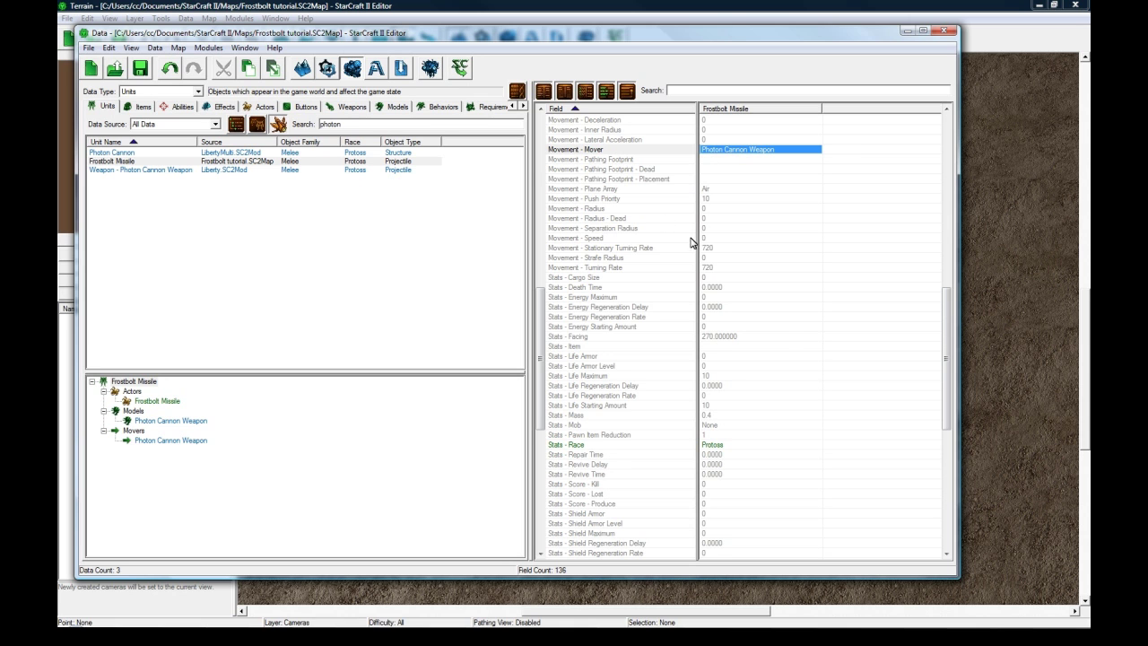
Review the missile unit's stats, then select the Frostbolt Missile actor showing its Photon Cannon Weapon model.
click(764, 425)
scroll(764, 427, down, 12)
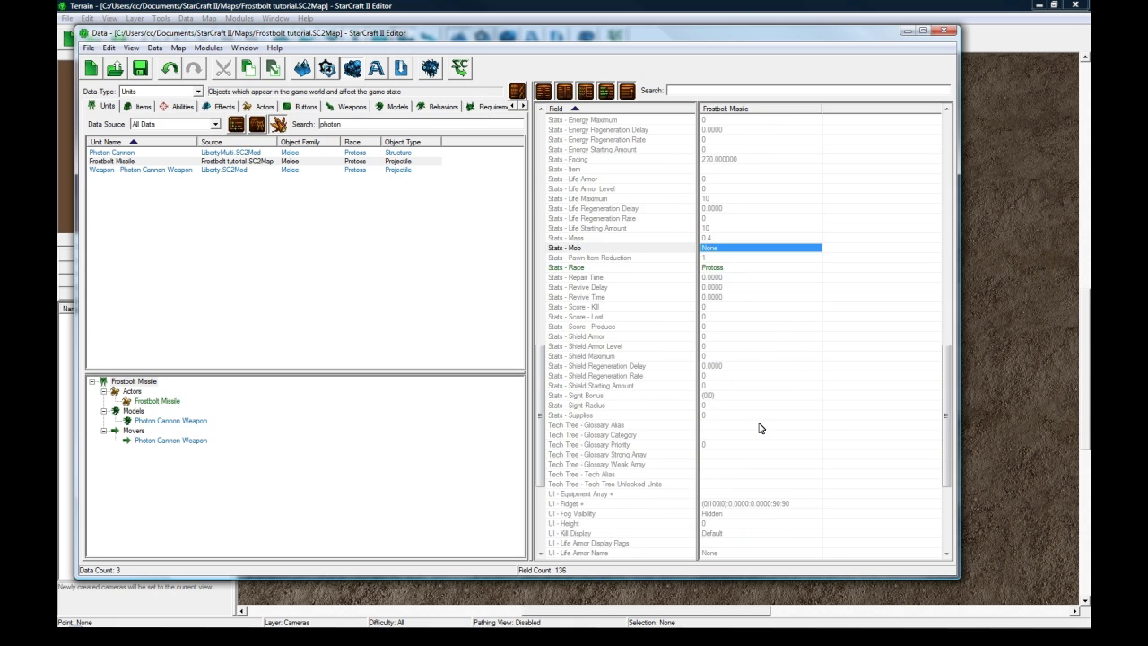
scroll(923, 359, up, 15)
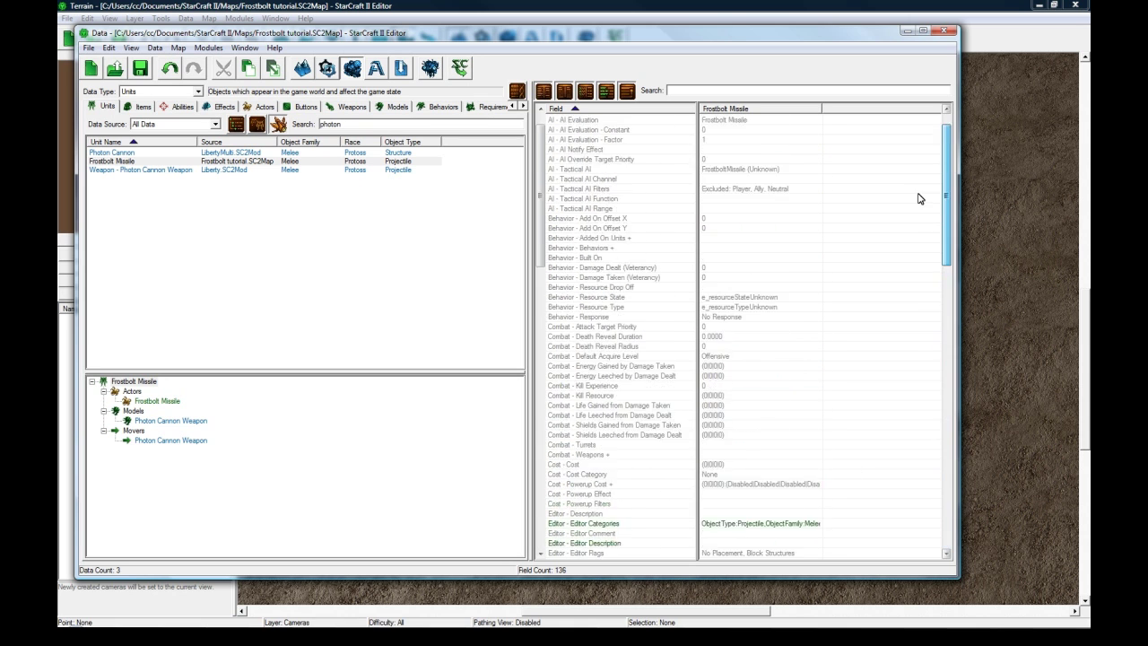
click(164, 405)
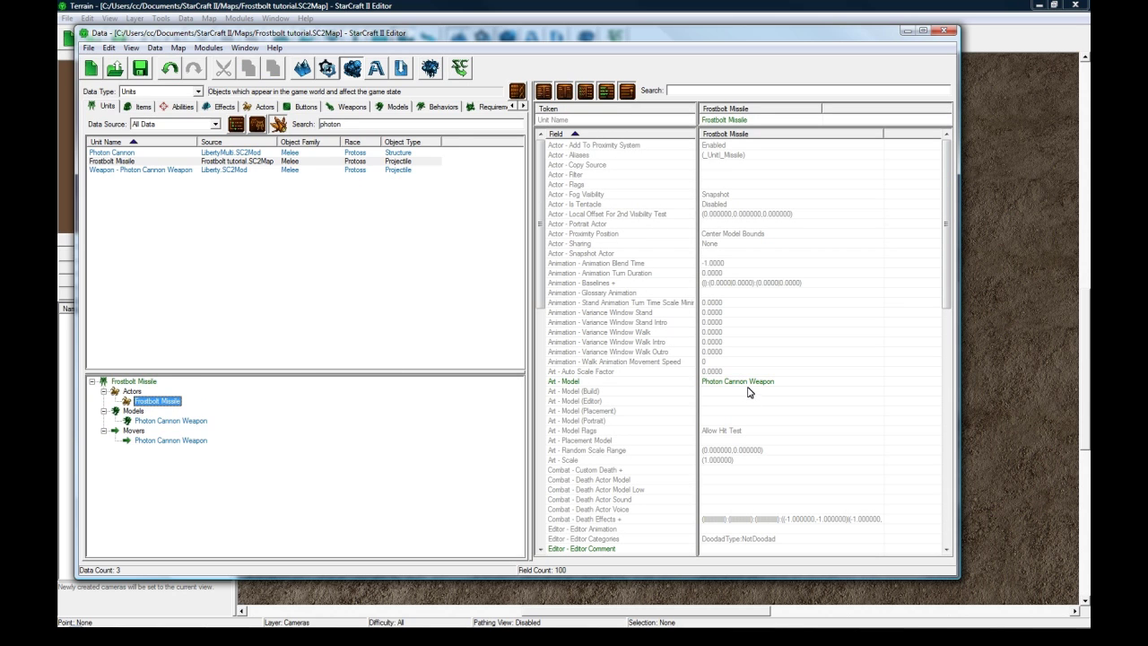
double_click(750, 384)
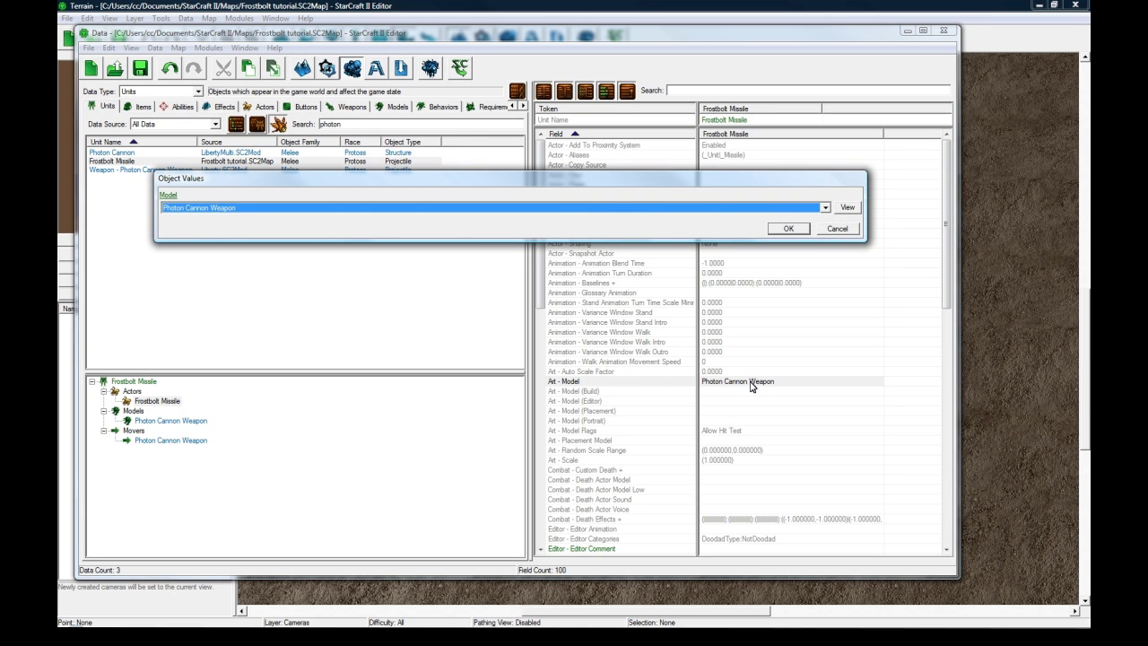
click(594, 212)
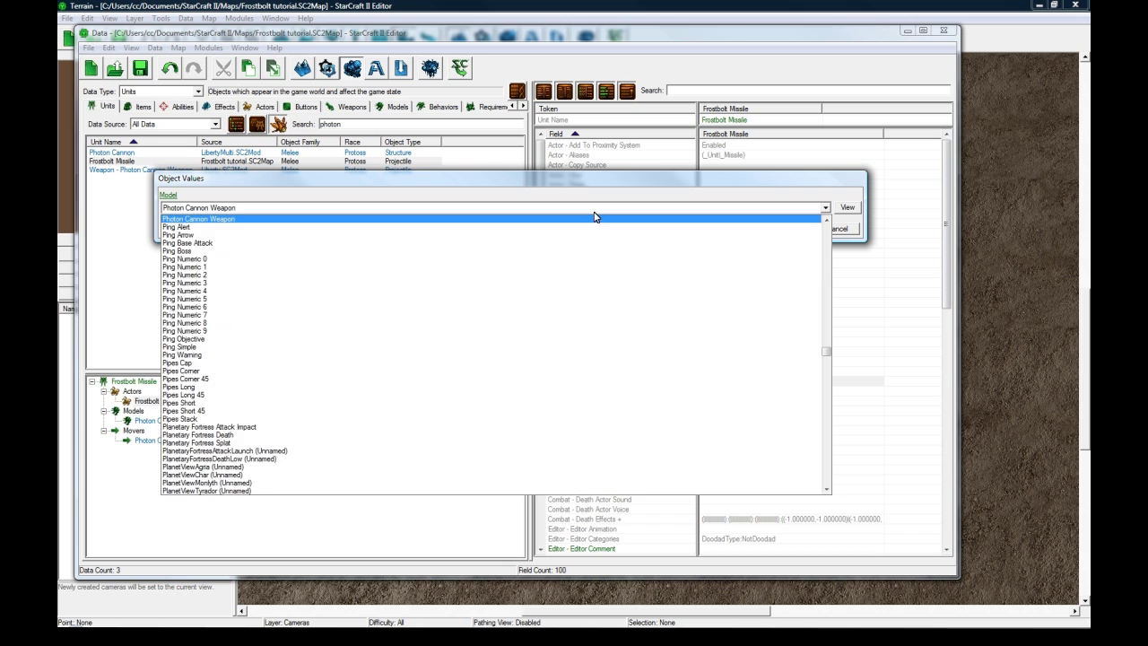
click(594, 216)
click(273, 207)
click(273, 207)
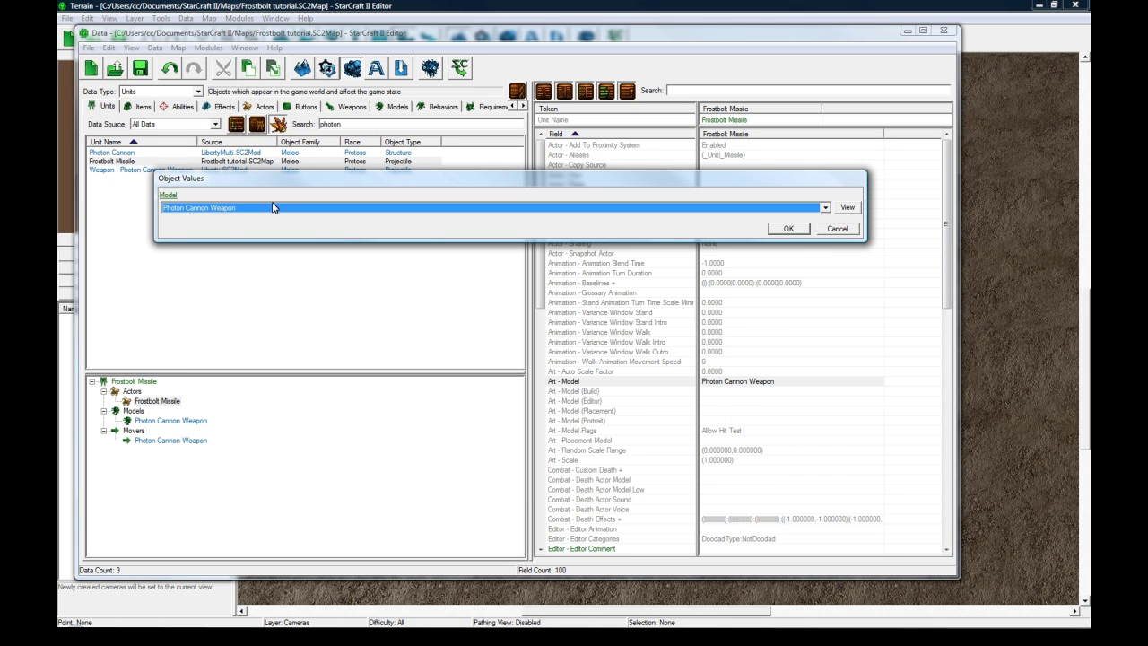
click(823, 208)
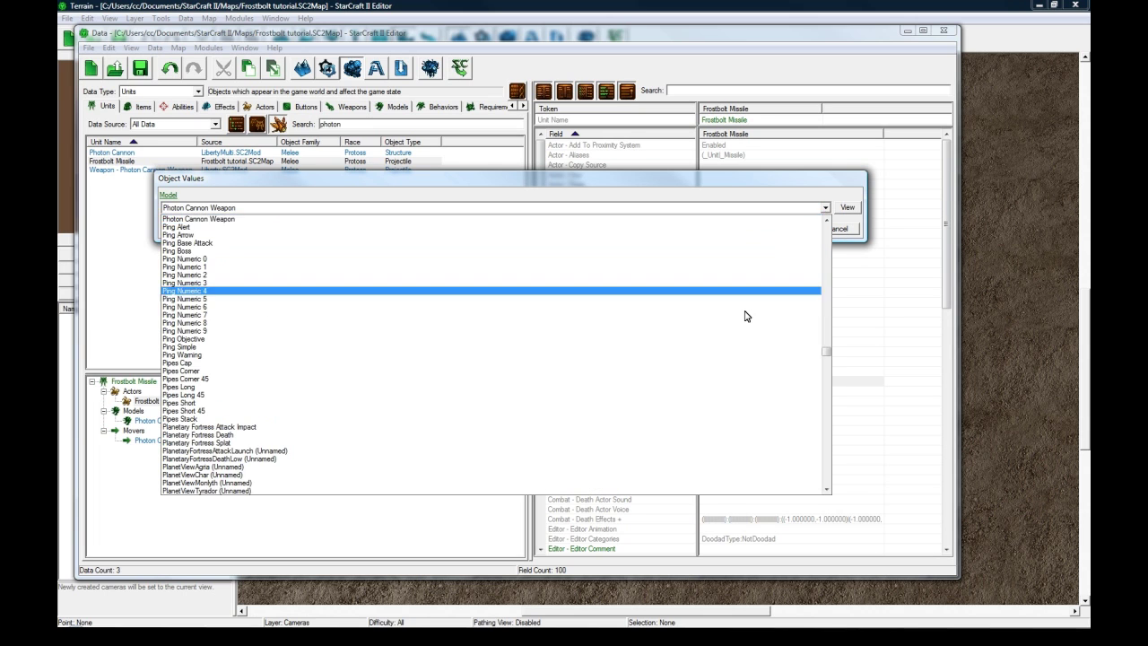
click(767, 196)
click(837, 228)
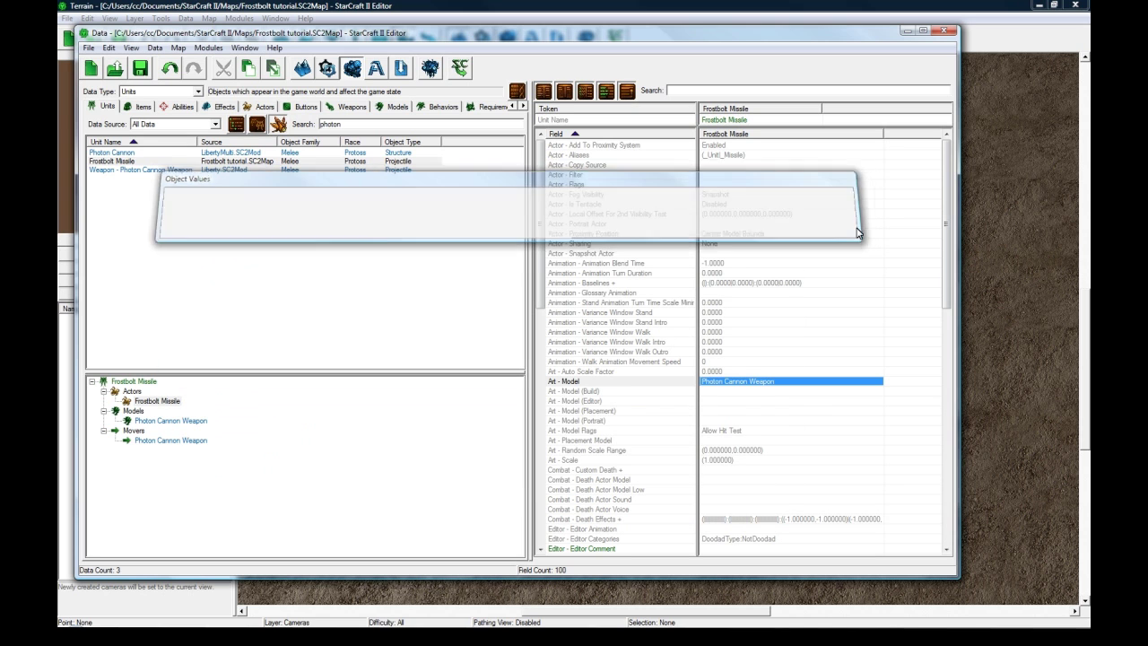
mouse_move(948, 225)
mouse_down()
mouse_move(948, 265)
mouse_move(940, 209)
mouse_up()
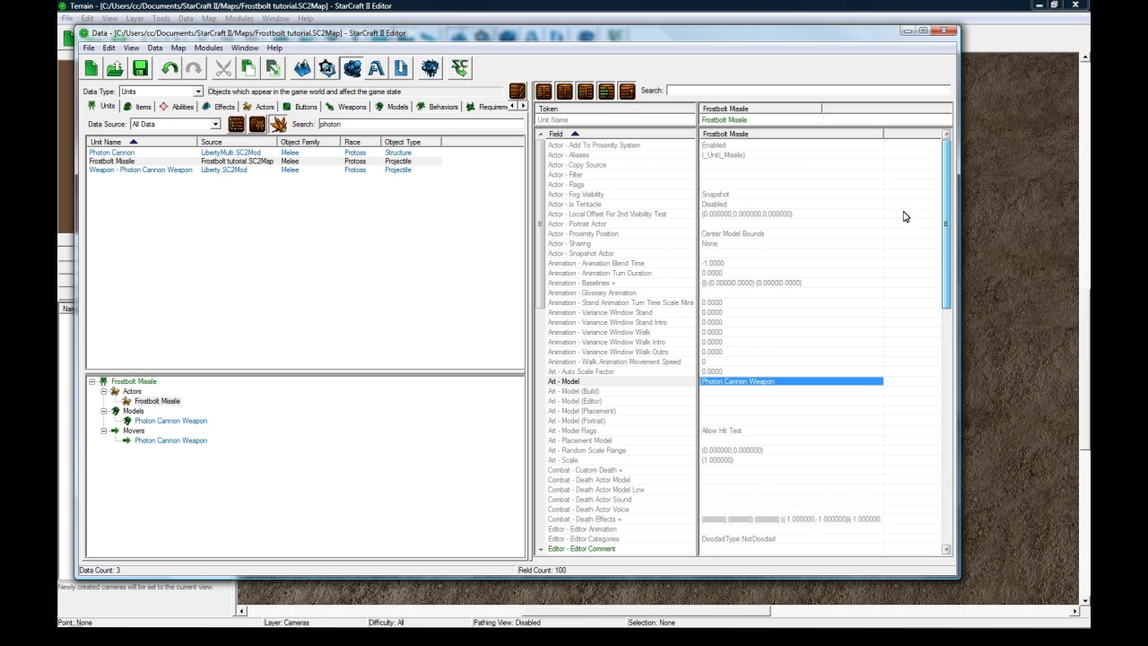
click(157, 401)
click(152, 381)
click(156, 399)
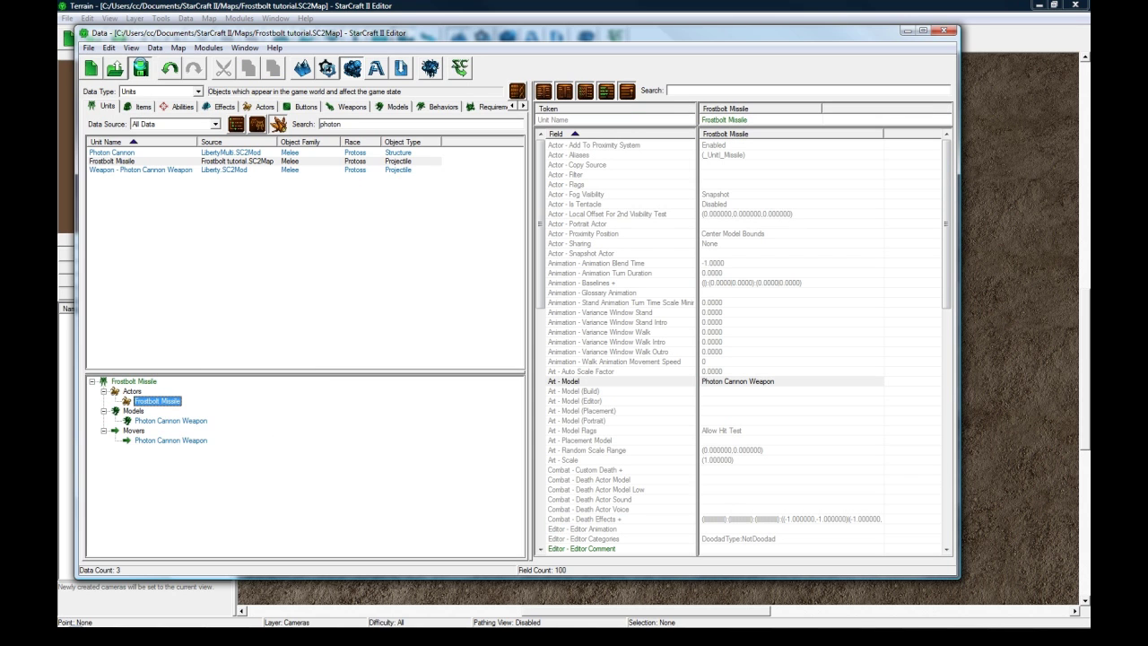
click(226, 163)
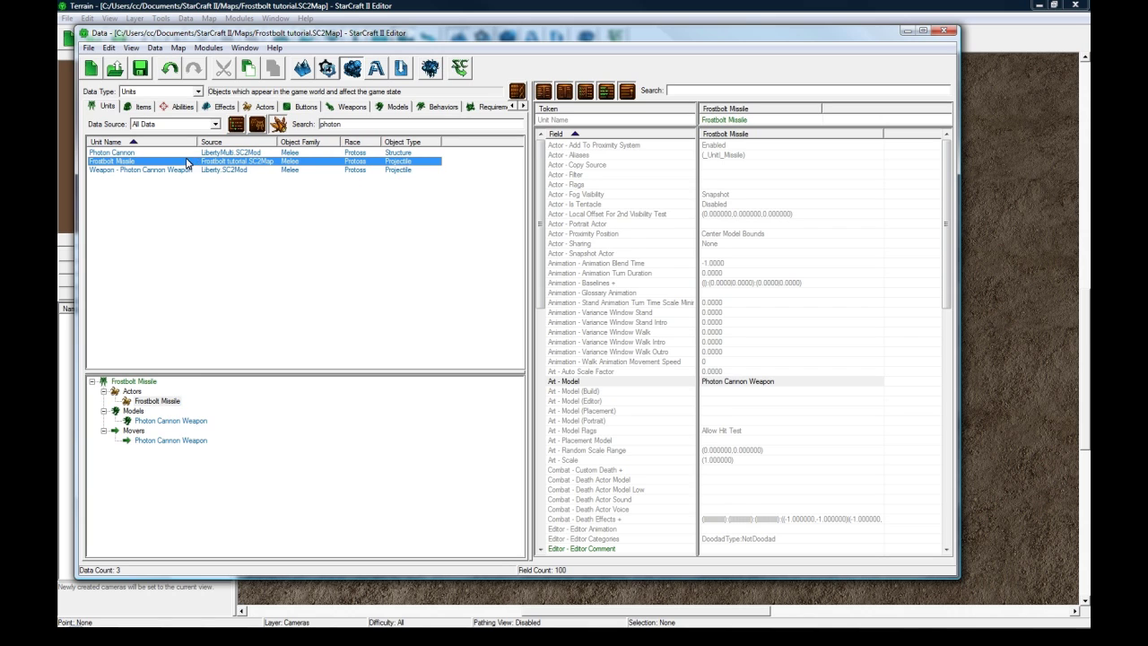
Search ability data for Frostbolt and select its Frostbolt Launch Missile effect.
click(178, 107)
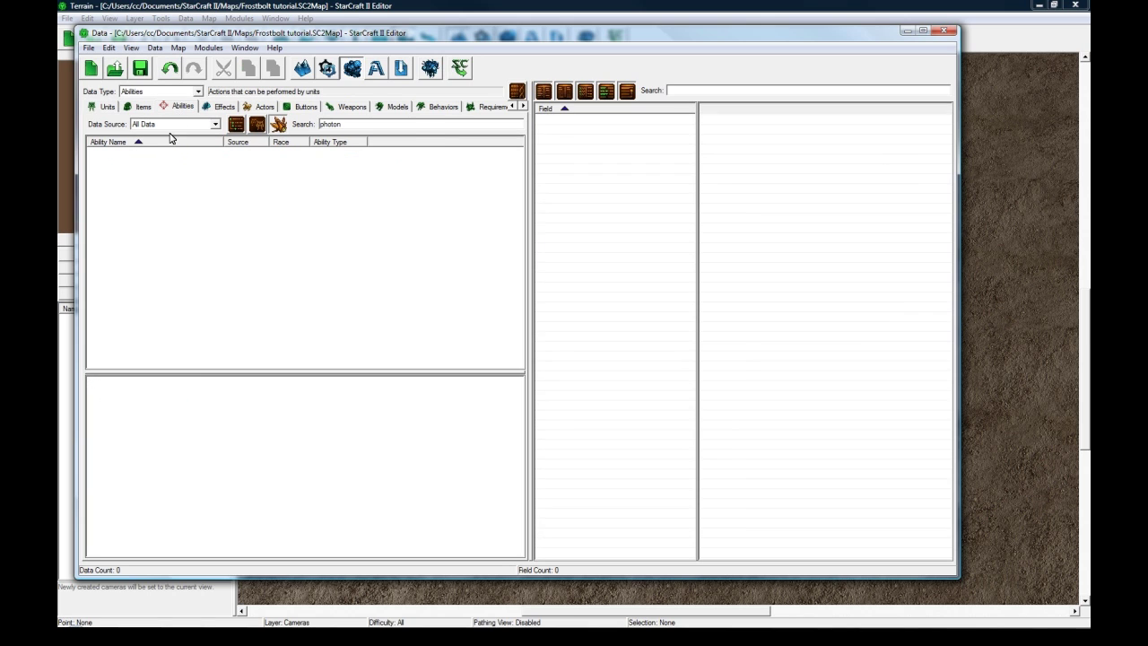
double_click(353, 126)
text(frots)
click(146, 153)
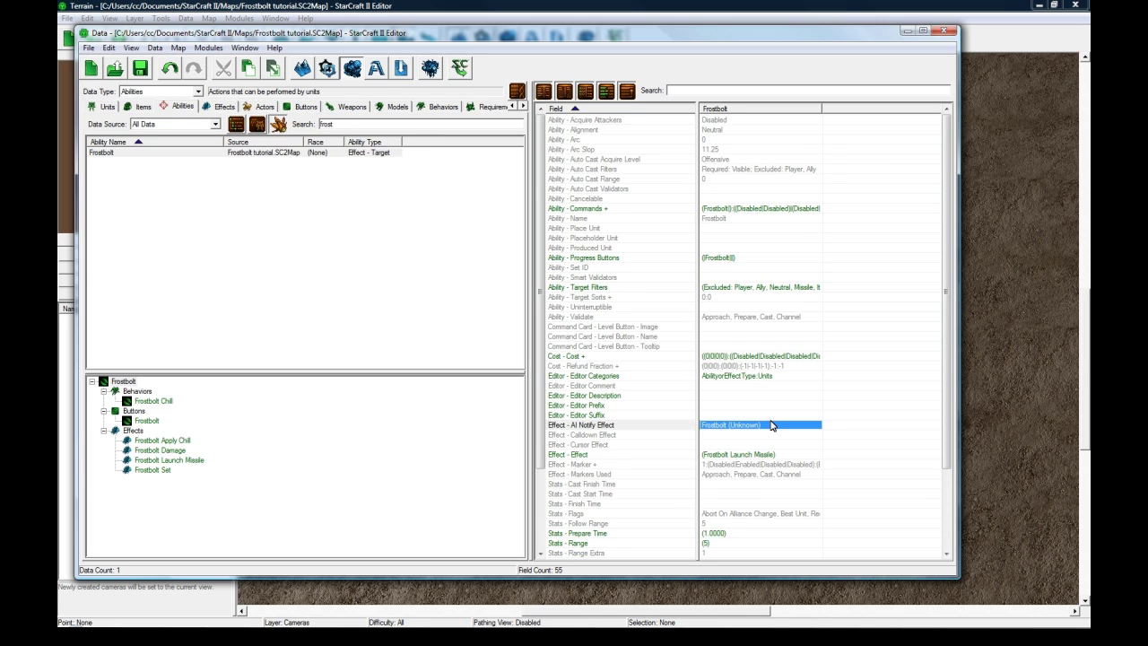
click(172, 460)
Set the effect's Unit - Ammo Unit to Frostbolt Missile and save the map.
double_click(725, 465)
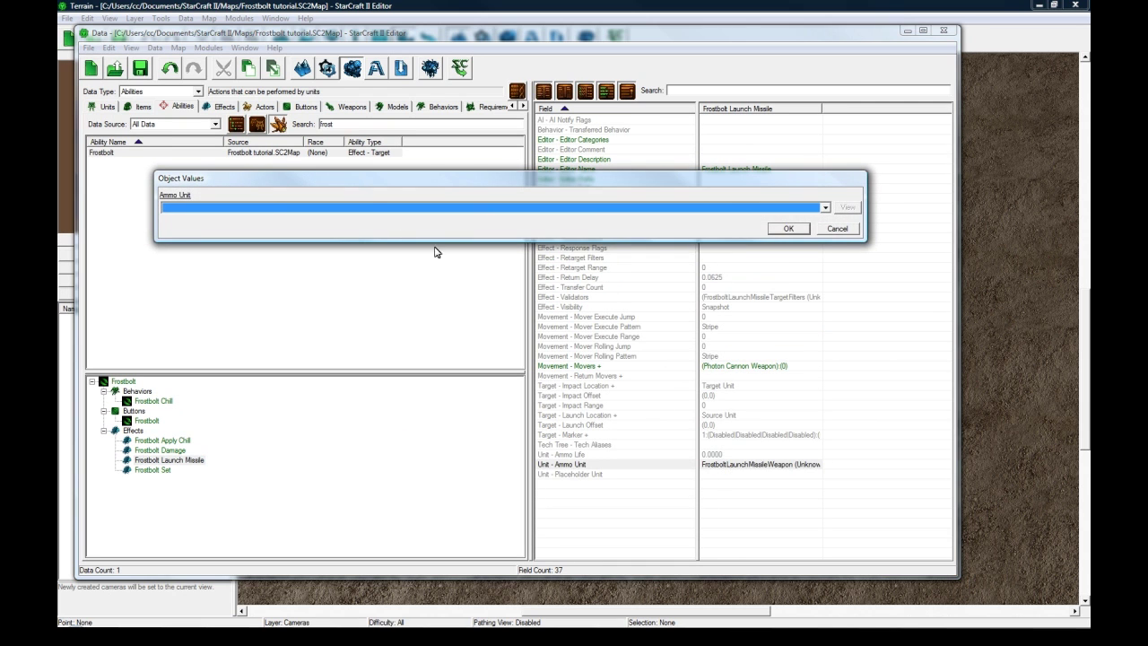
click(360, 211)
scroll(366, 389, down, 5)
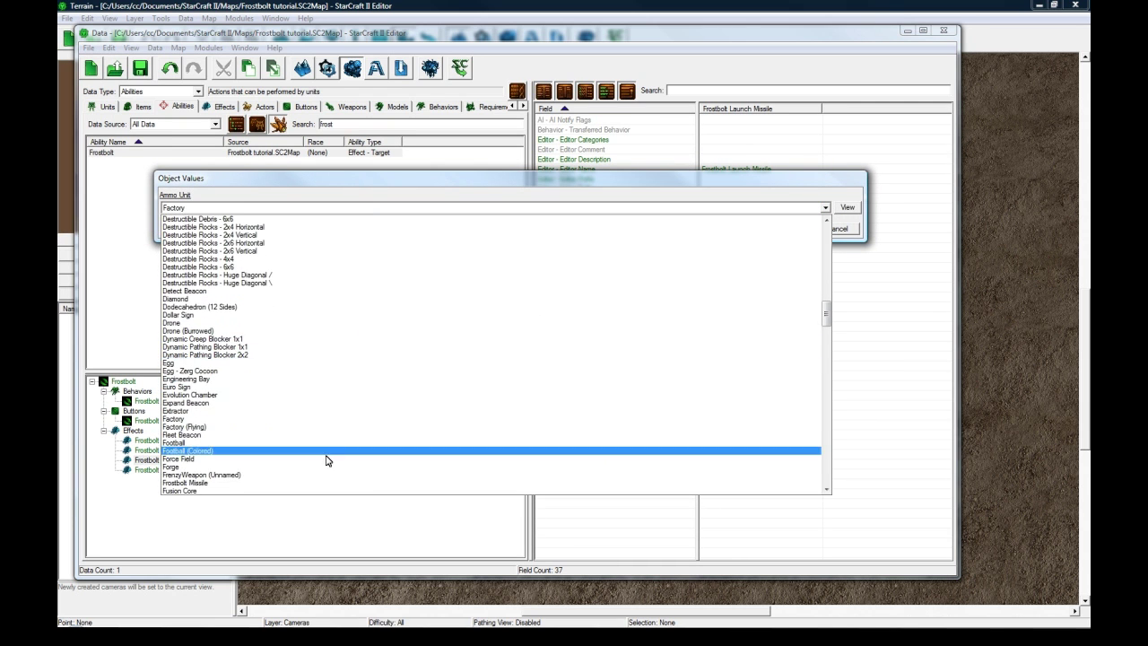
click(324, 467)
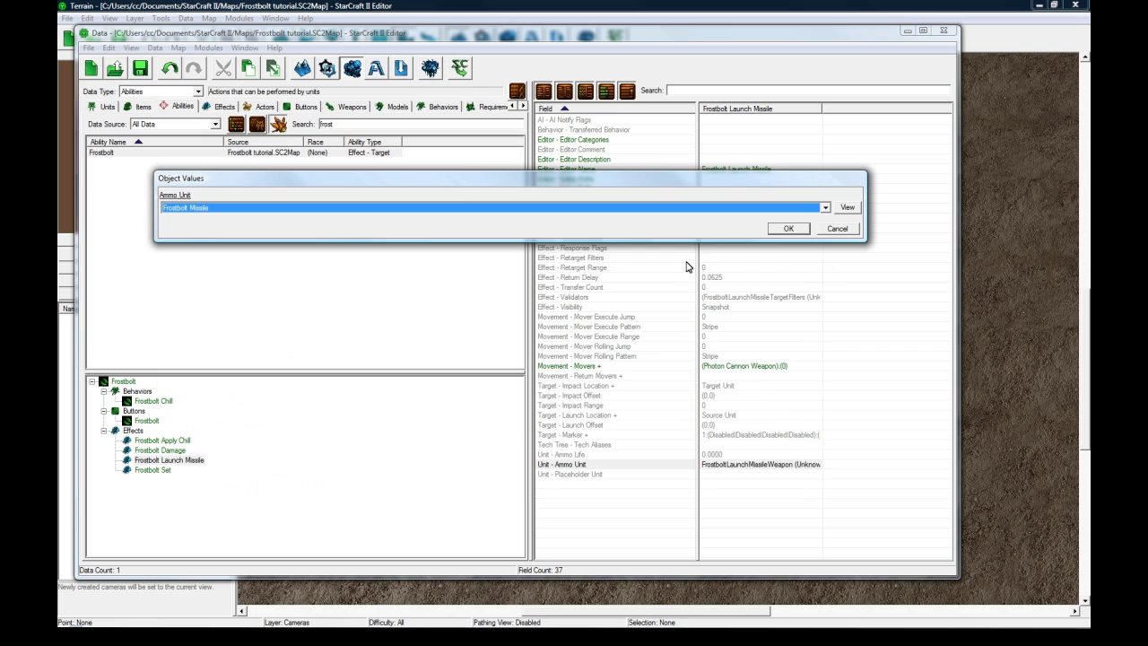
click(789, 230)
click(146, 73)
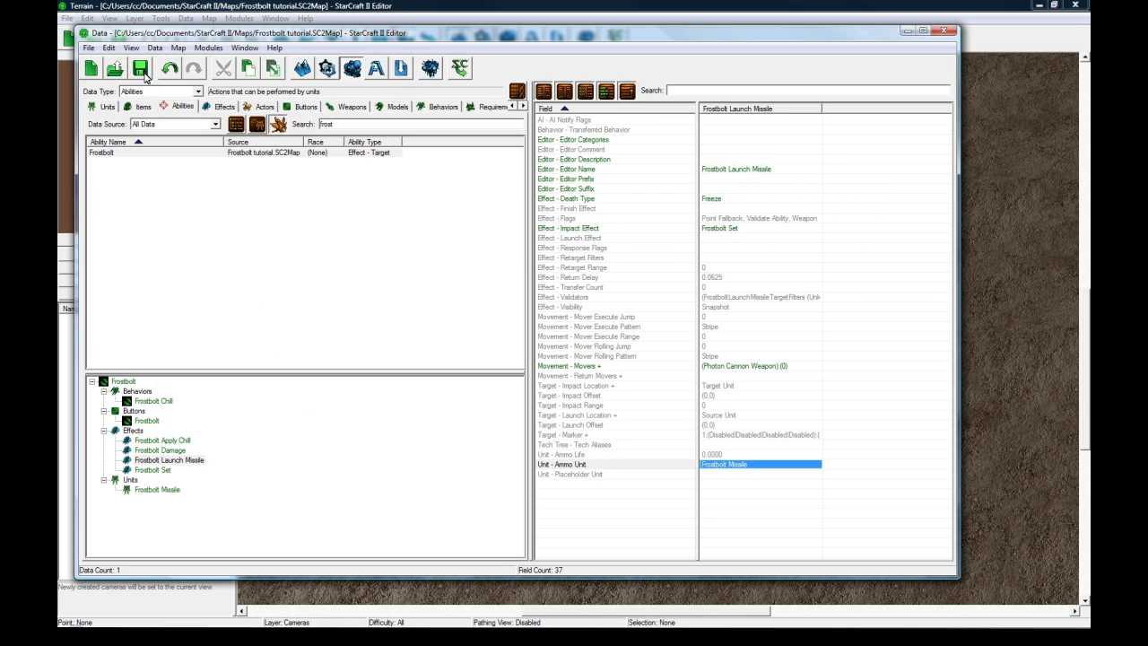
Find the High Templar unit and add Frostbolt to its Abilities list.
click(108, 106)
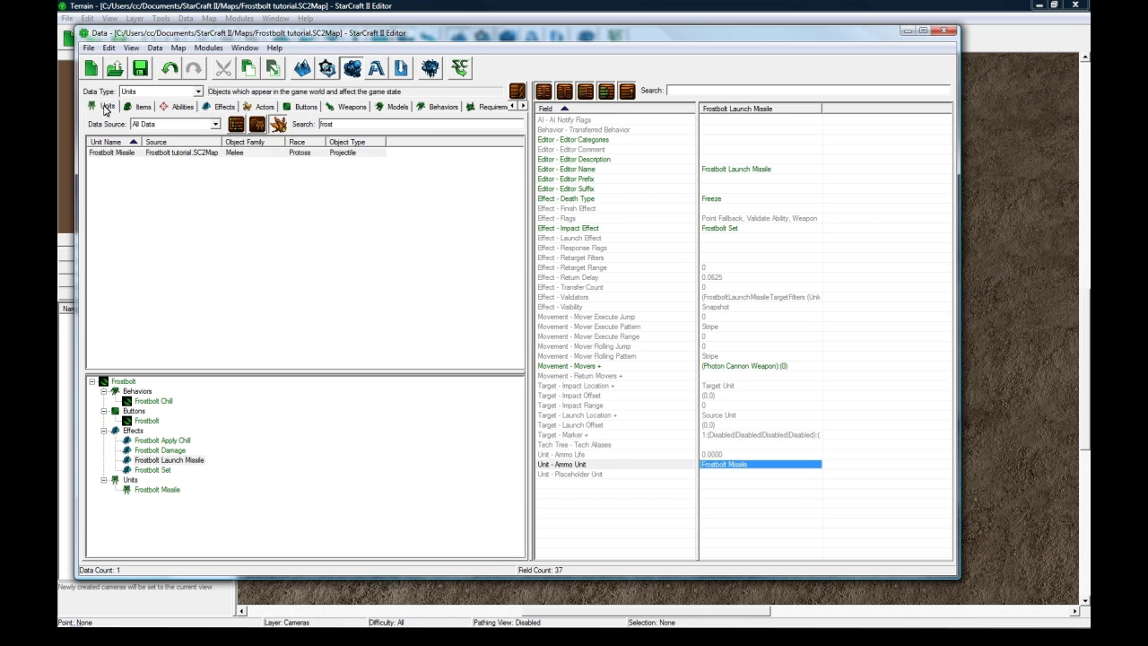
click(289, 124)
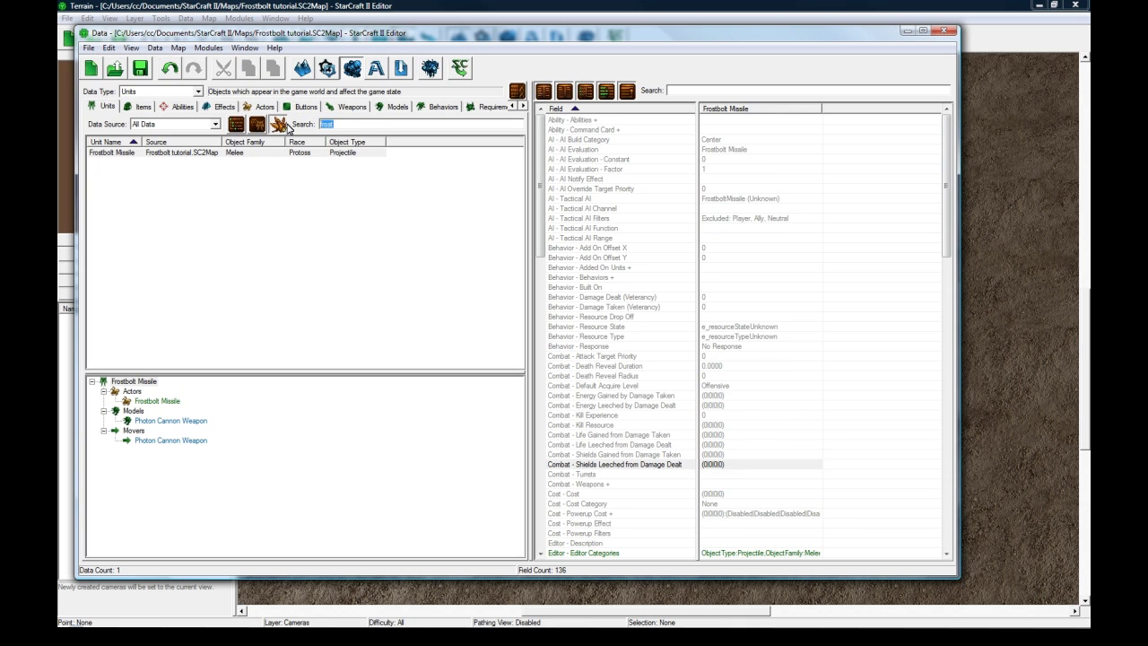
text(high templar)
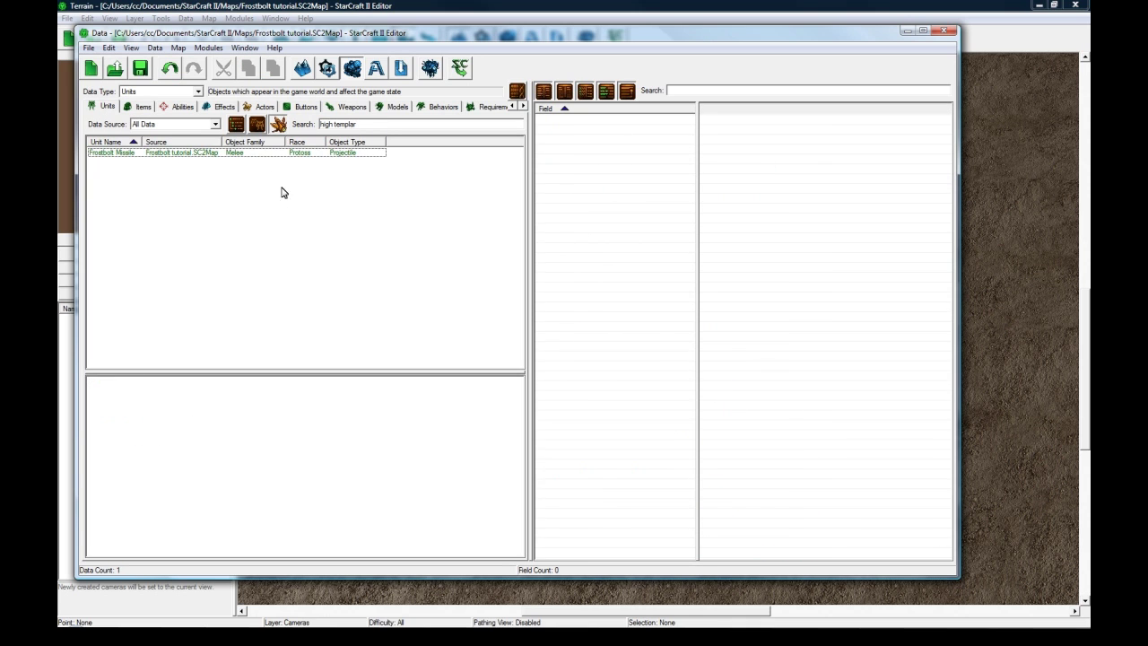
click(134, 154)
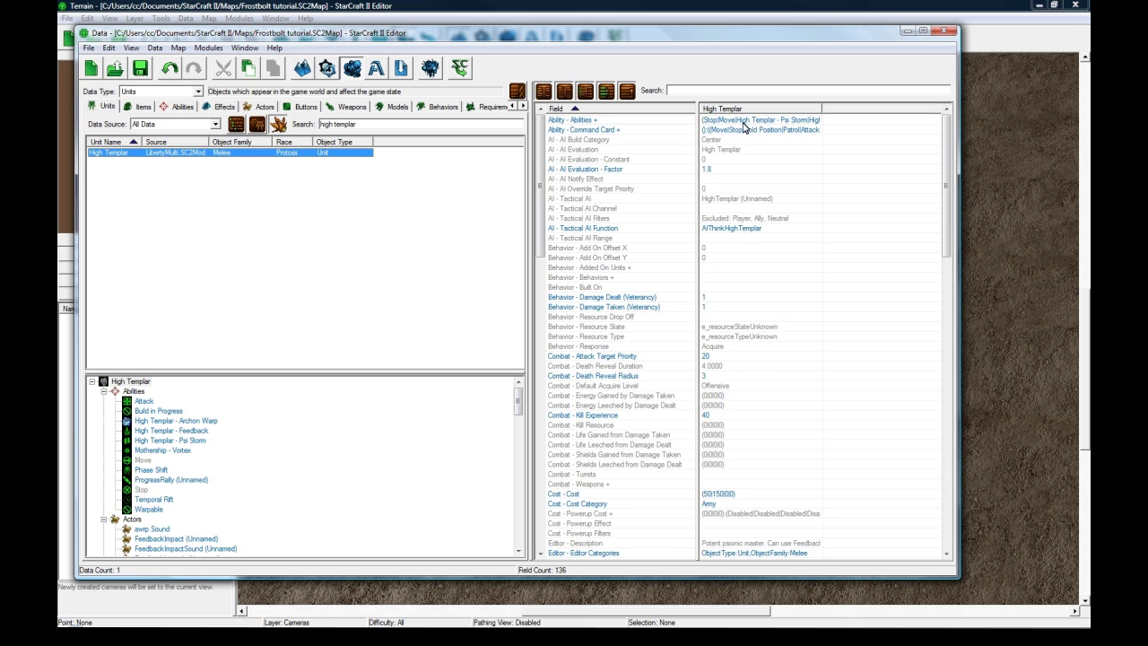
double_click(745, 120)
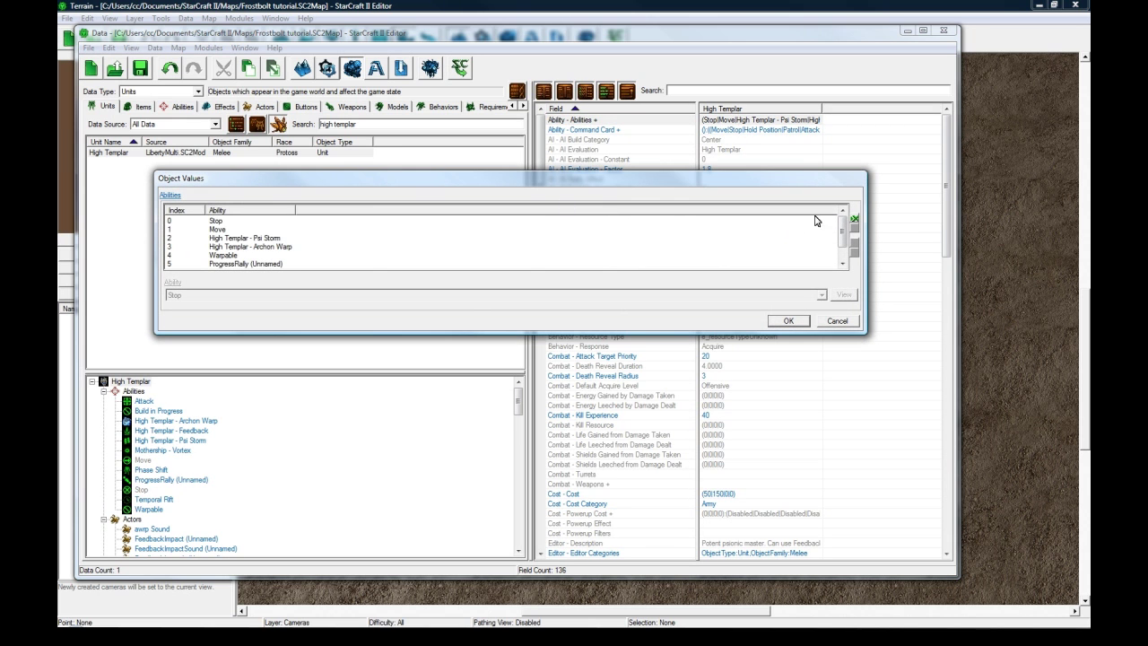
click(855, 220)
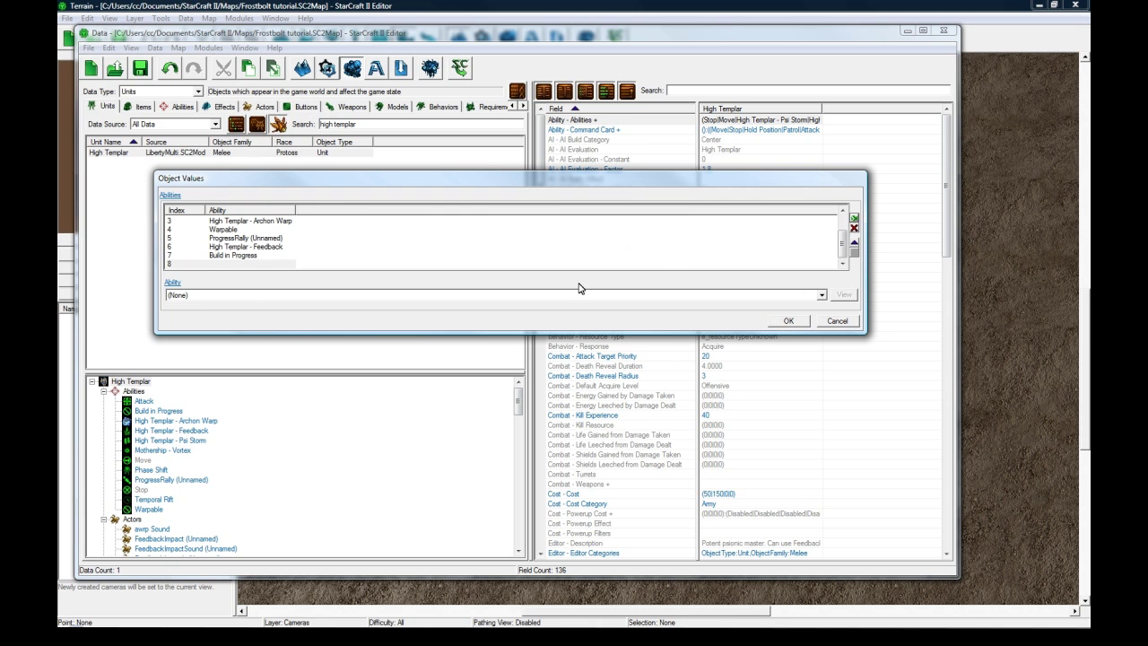
click(329, 298)
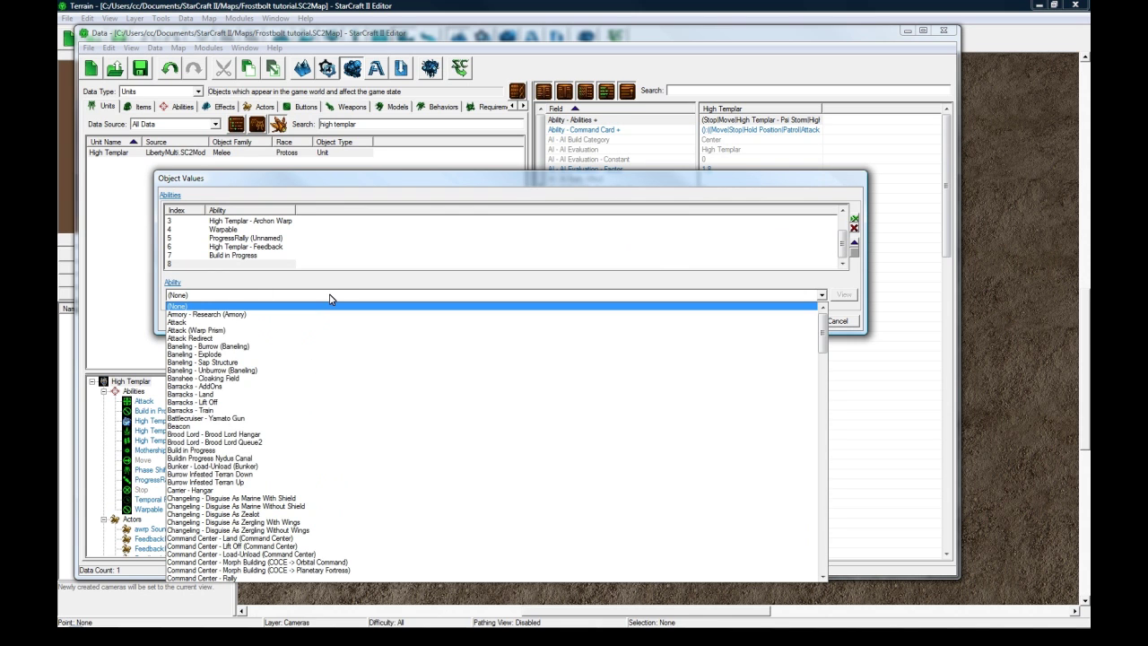
scroll(348, 443, down, 8)
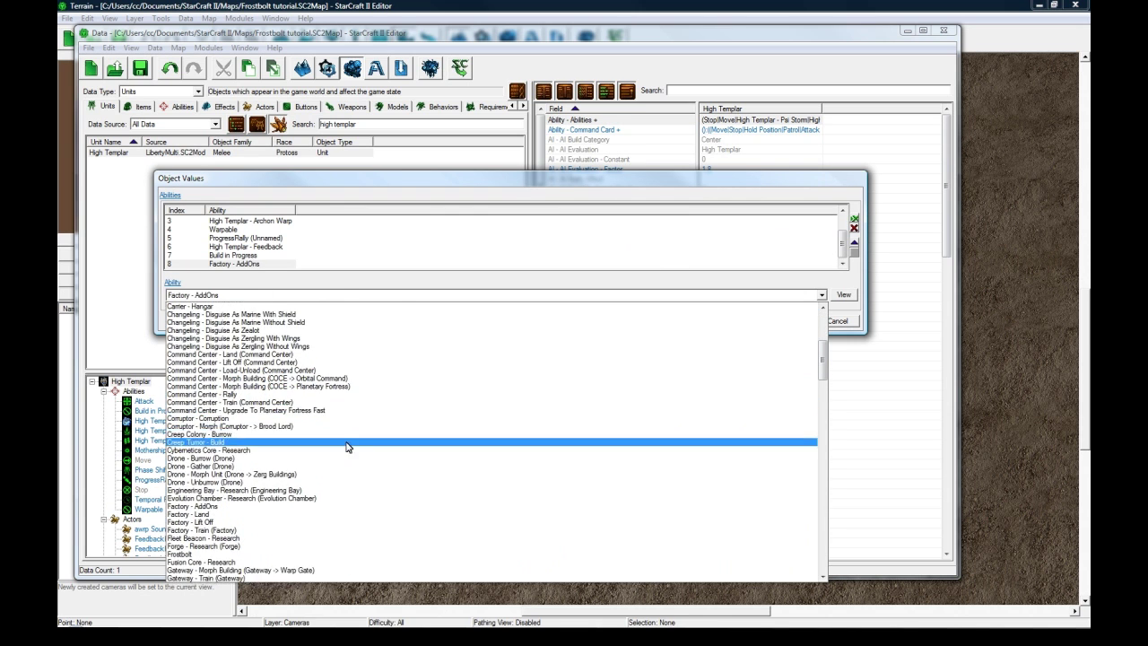
click(252, 555)
Remove Build in Progress, ProgressRally, Feedback, Archon Warp, Psi Storm and Warpable from the abilities.
click(252, 255)
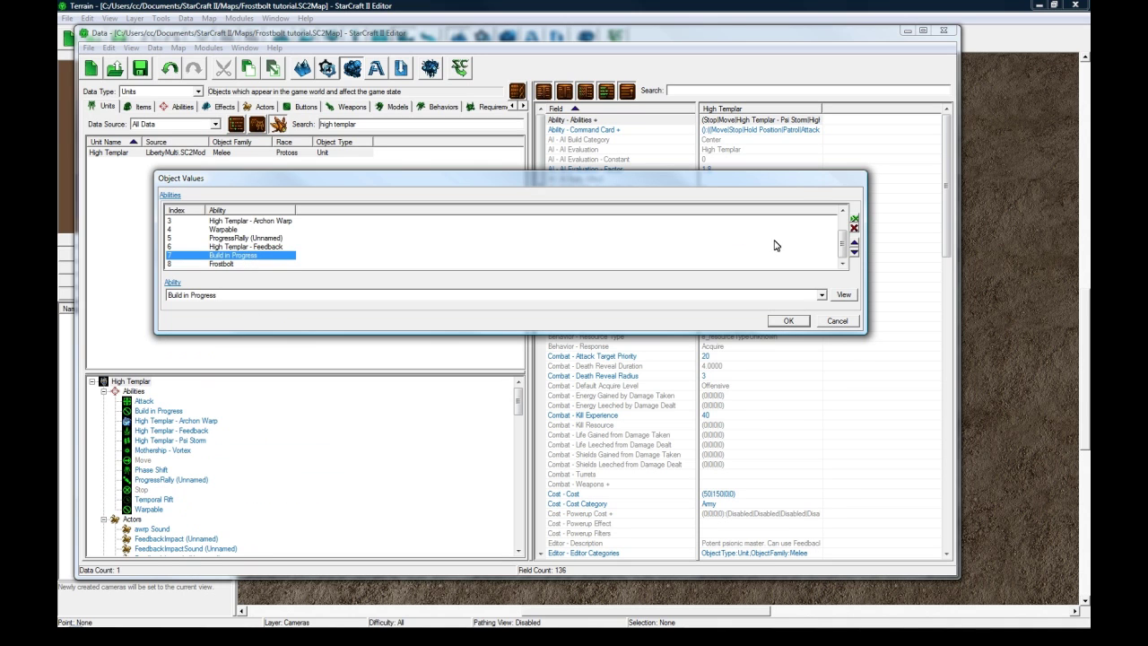
click(855, 228)
click(264, 247)
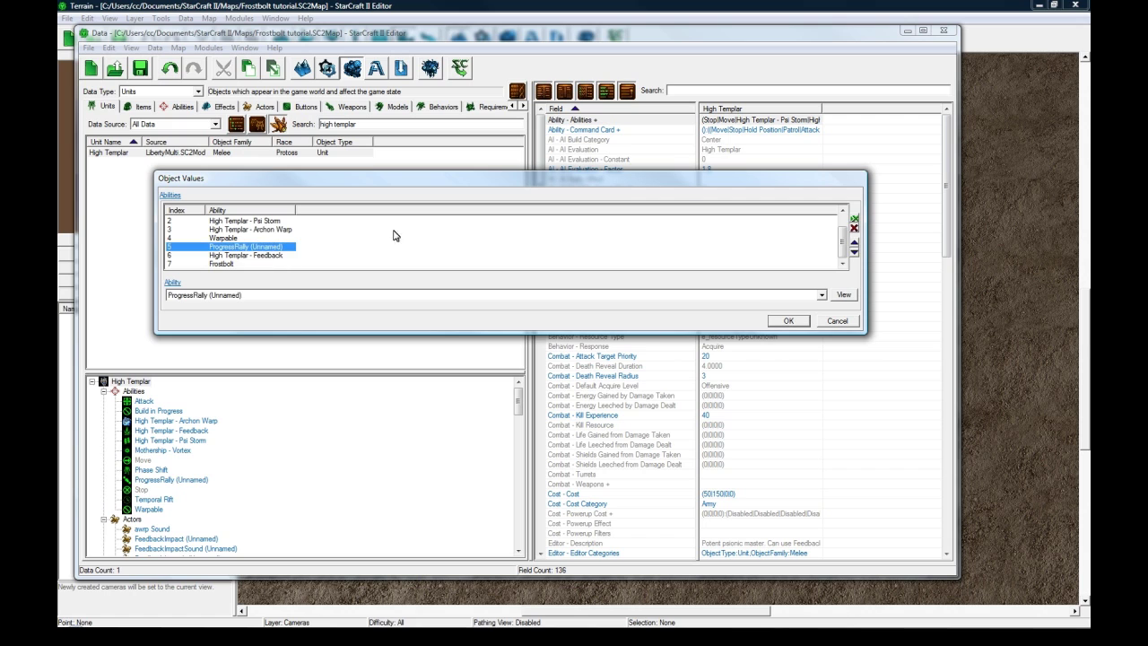
click(855, 228)
click(854, 227)
click(266, 247)
click(266, 238)
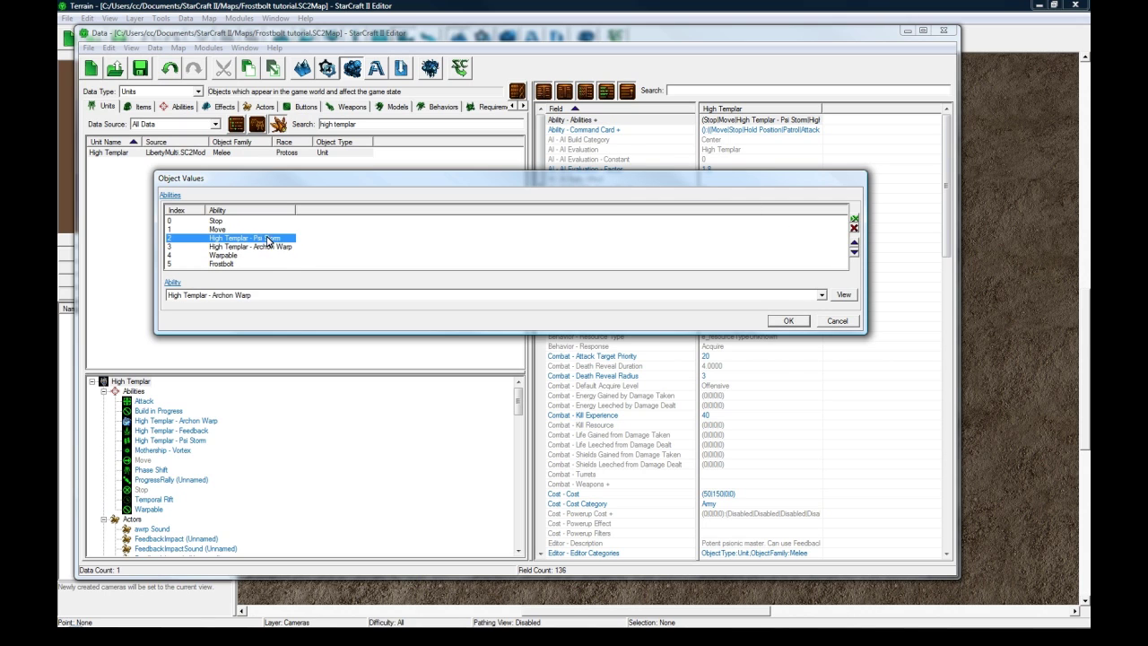
click(854, 228)
click(854, 229)
click(854, 229)
click(788, 320)
Delete the Rally, Psionic Storm and remaining second-row buttons from the High Templar's command card.
click(756, 133)
double_click(756, 133)
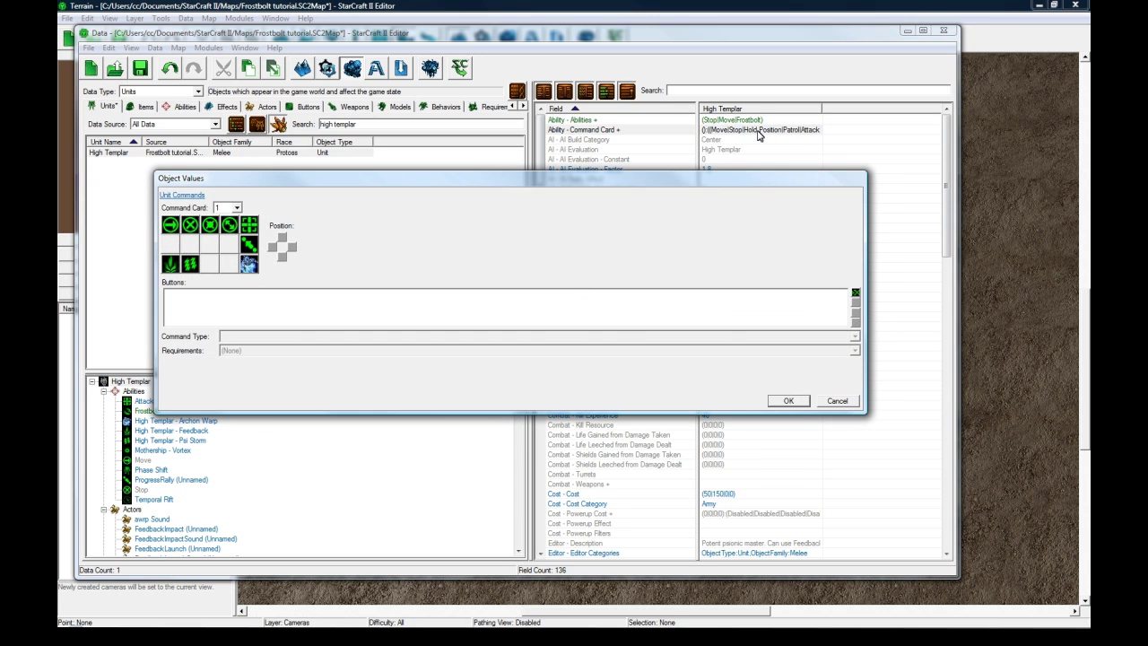
click(256, 254)
click(856, 302)
click(855, 302)
click(189, 264)
click(857, 303)
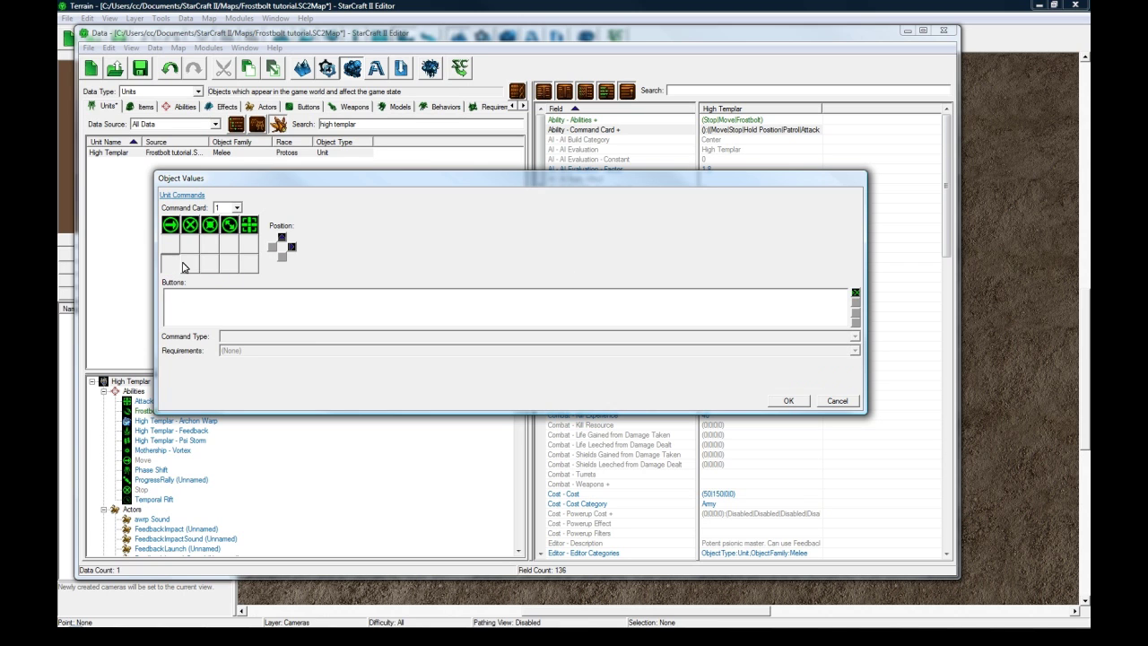
Add a Frostbolt button with Command Type Ability Command and Ability Frostbolt.
click(856, 293)
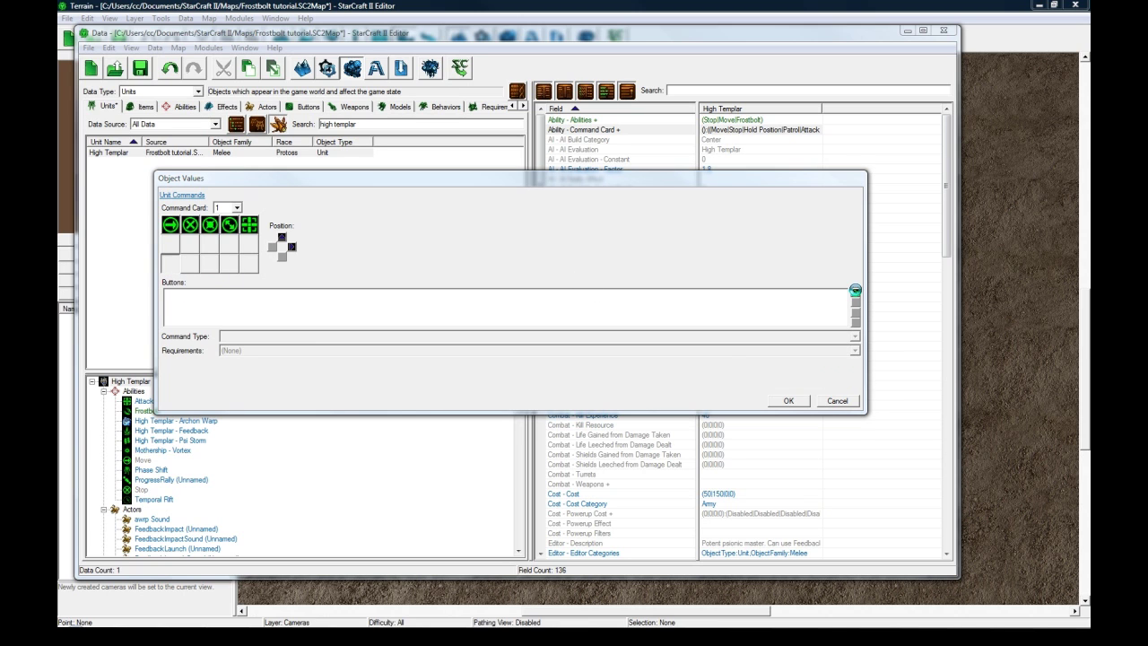
text(frost)
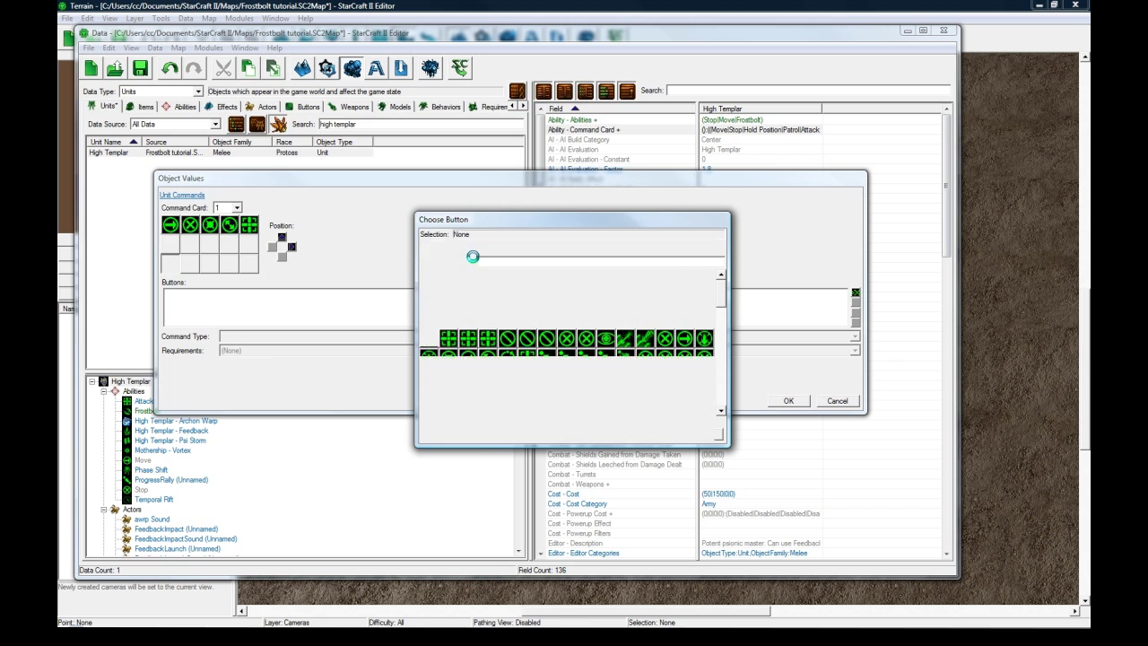
click(431, 299)
click(652, 433)
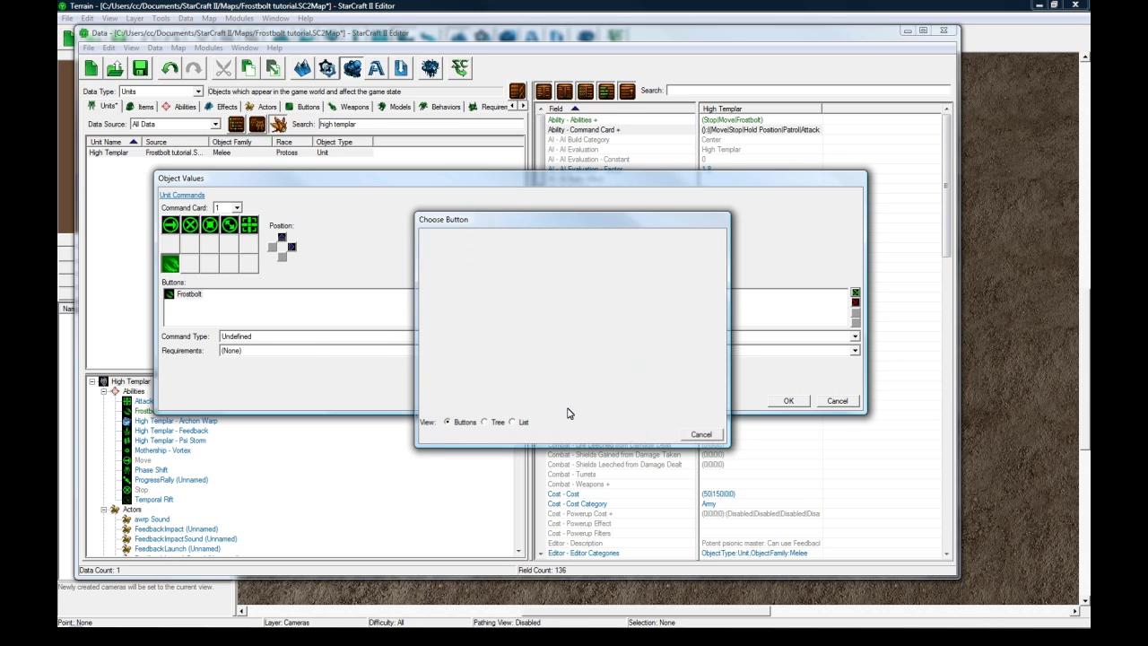
click(242, 337)
click(249, 348)
click(243, 365)
click(251, 87)
key(Tab)
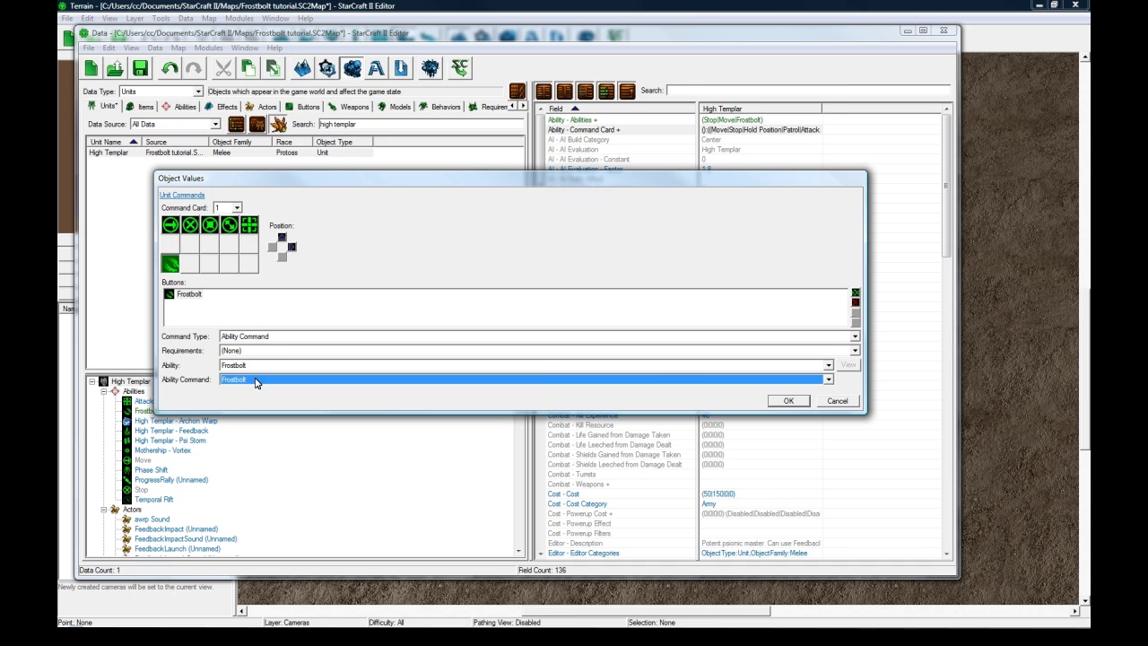
Confirm the command card edits, then open the Frostbolt Missile unit from the Units list.
click(786, 402)
click(185, 107)
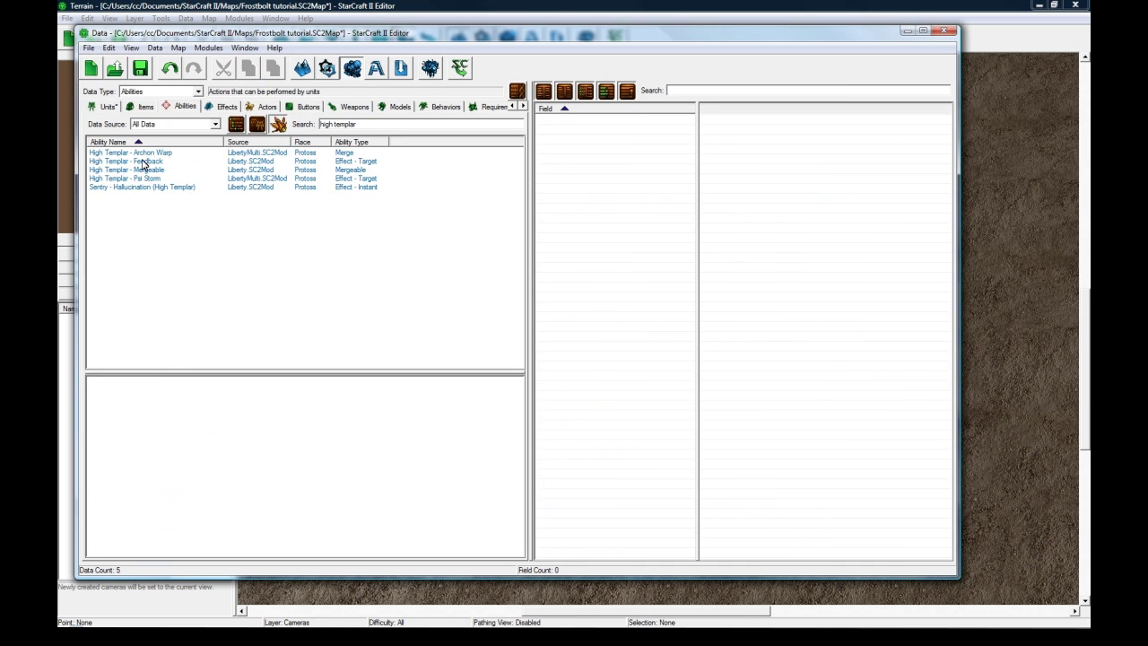
drag(386, 127, 247, 126)
text(H)
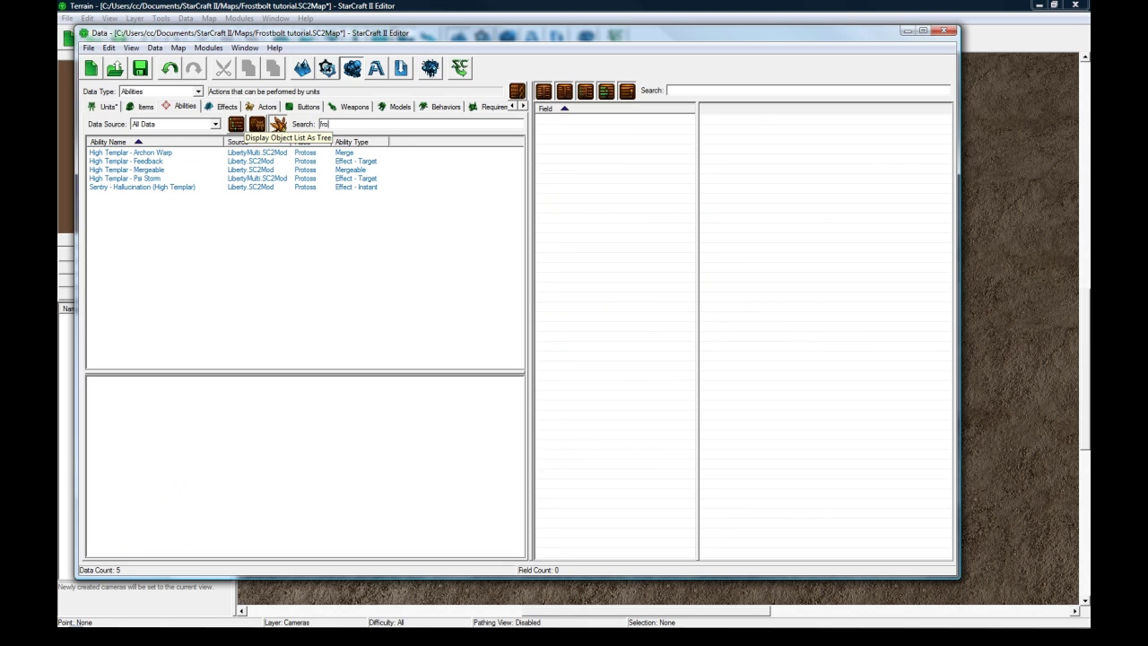
text(st)
click(108, 106)
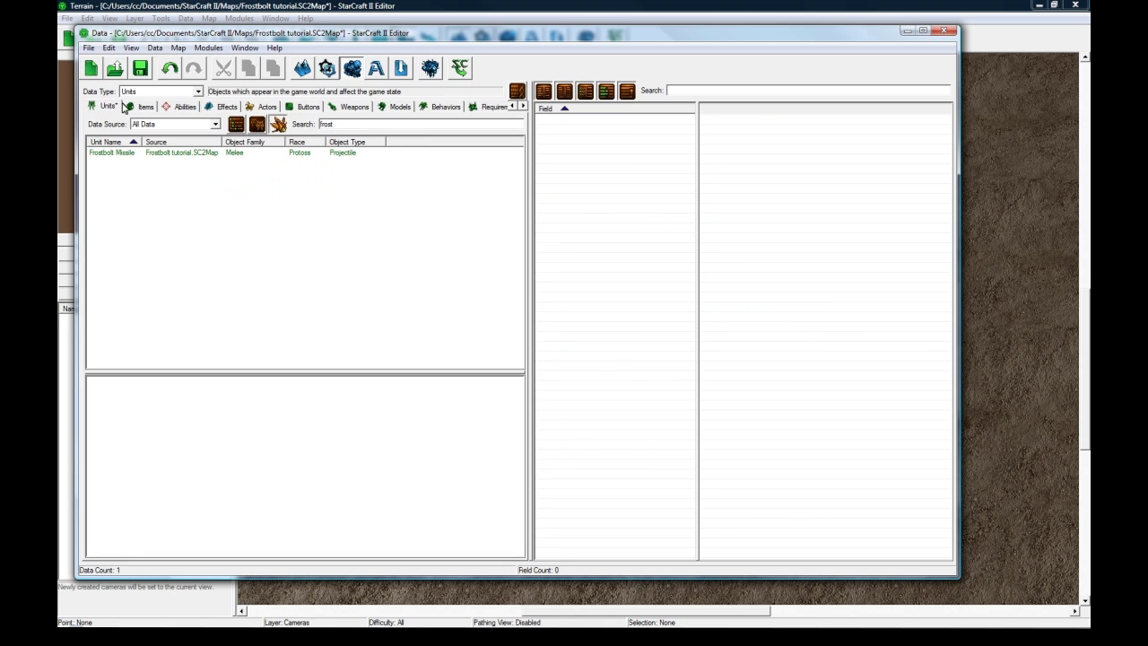
click(264, 154)
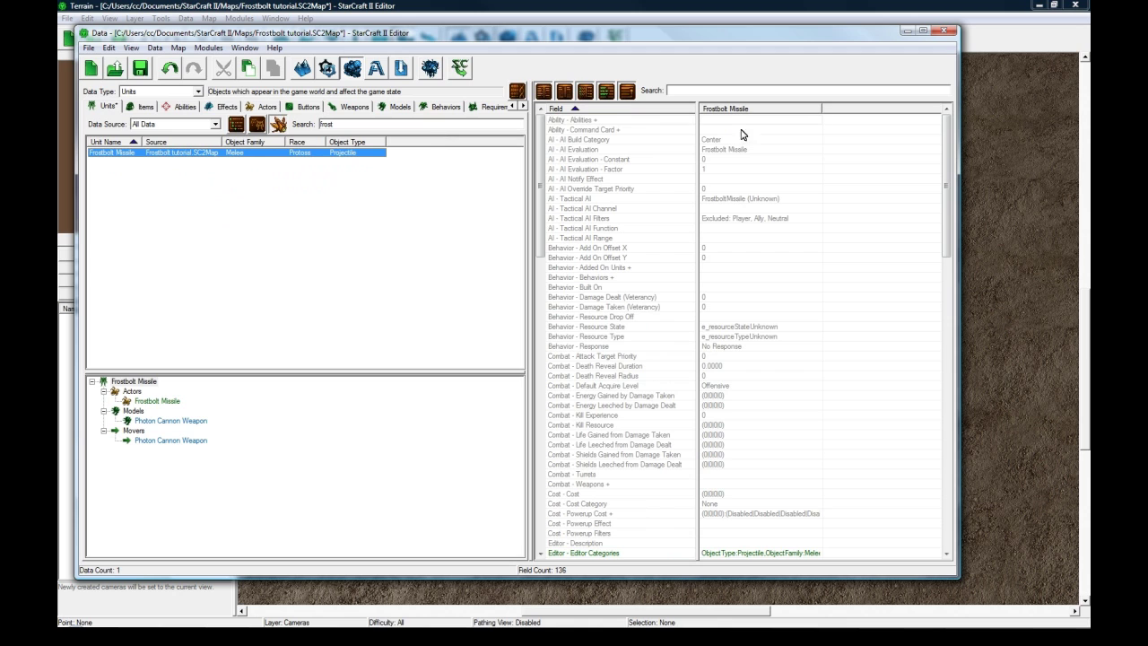
click(187, 108)
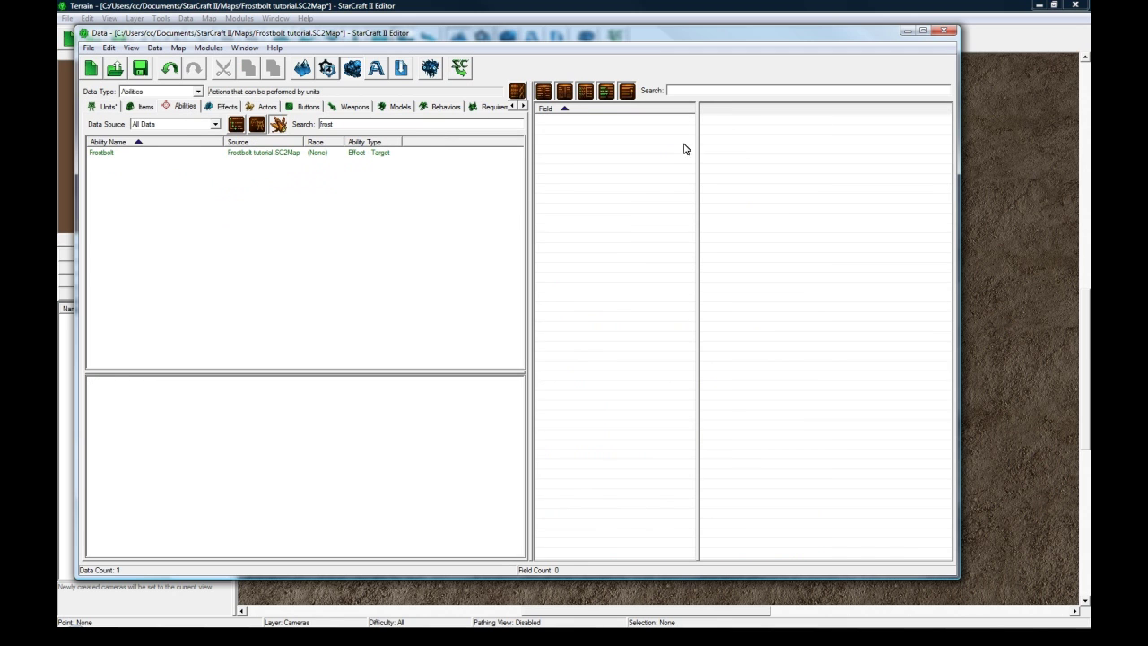
click(252, 154)
click(733, 208)
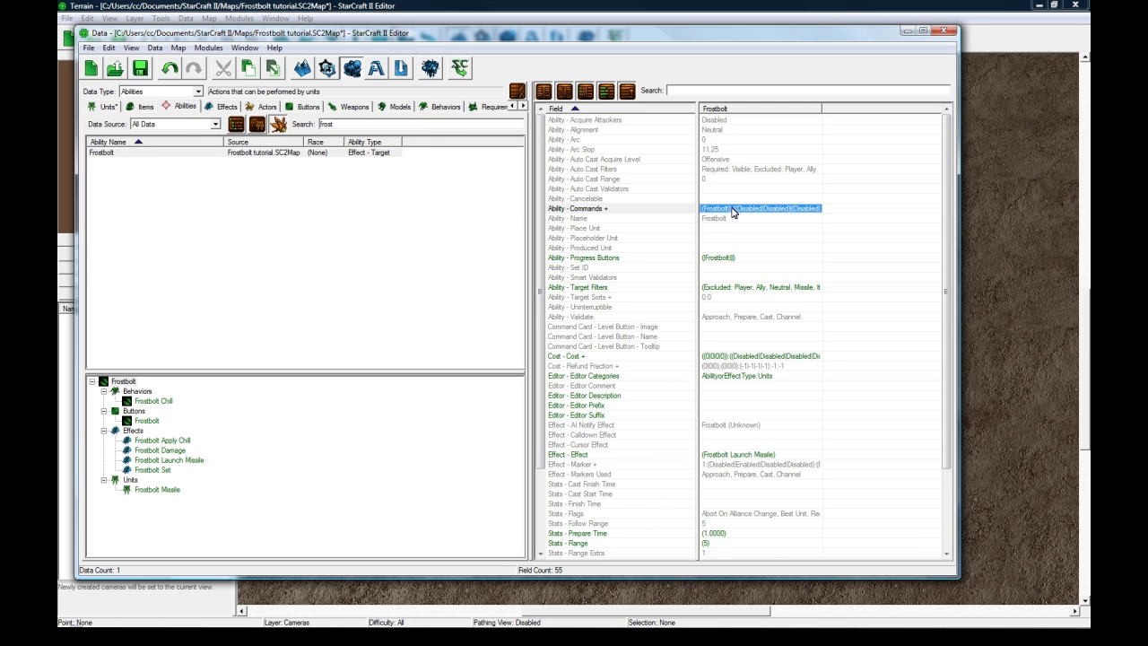
double_click(726, 212)
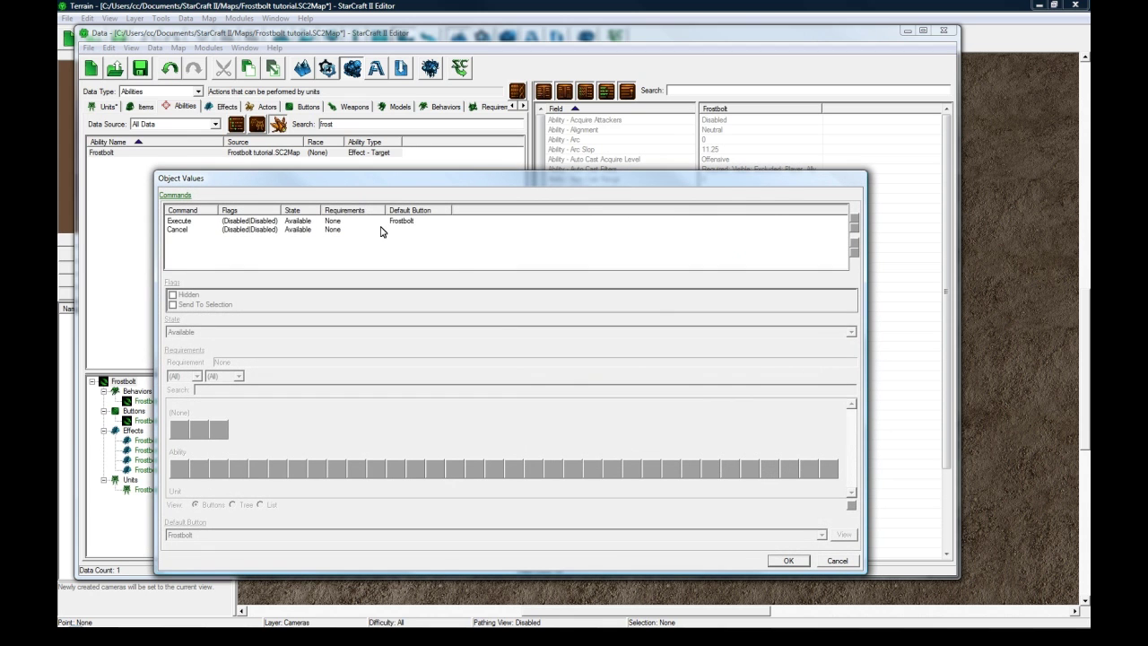
click(848, 563)
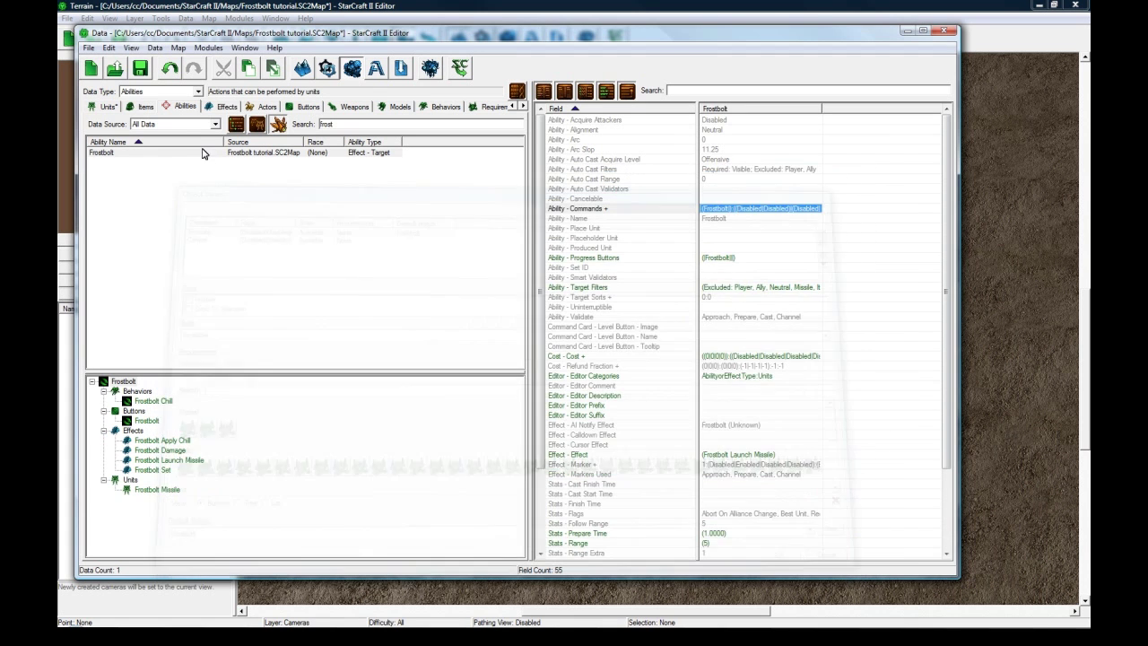
click(106, 106)
text(high templar)
Open the High Templar unit and verify its Frostbolt command card button uses the Frostbolt ability.
click(298, 199)
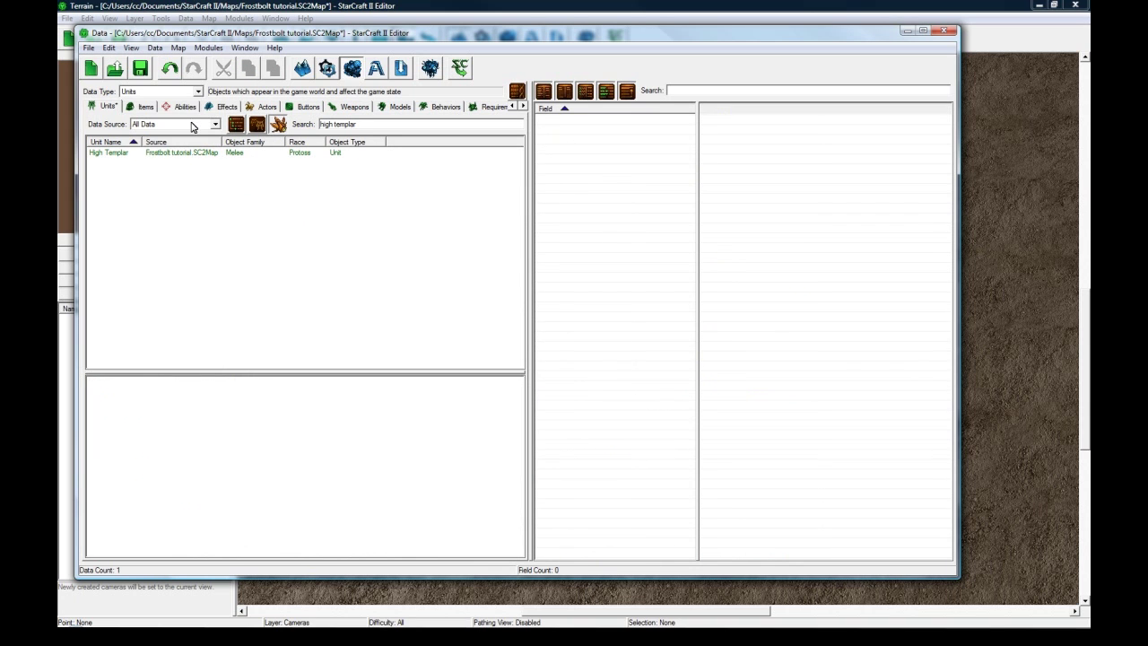
click(164, 92)
click(164, 92)
click(162, 124)
click(161, 134)
click(160, 154)
double_click(740, 132)
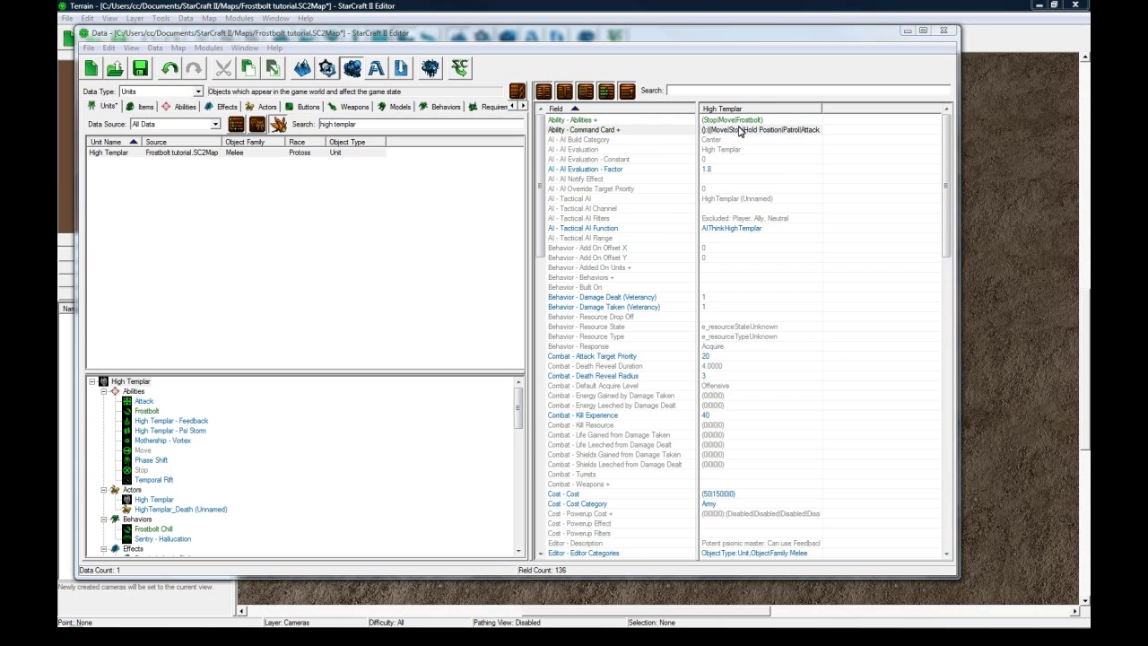
click(169, 263)
click(246, 380)
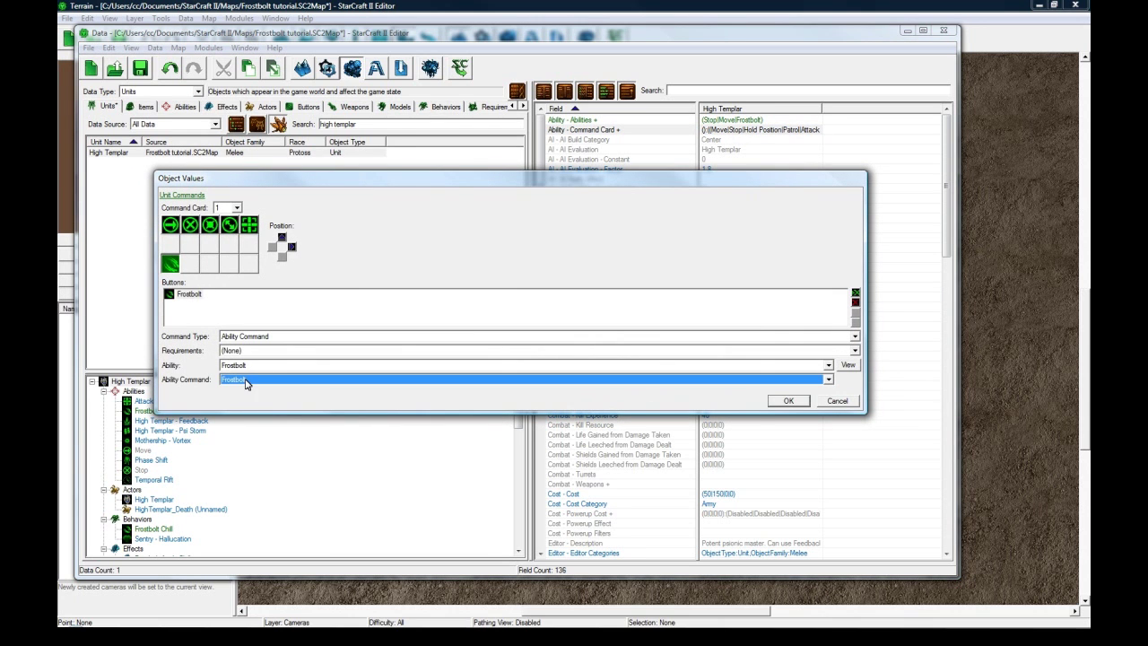
click(787, 402)
Save the map, deselect the High Templar and clear the search filter text.
click(737, 249)
scroll(810, 341, down, 15)
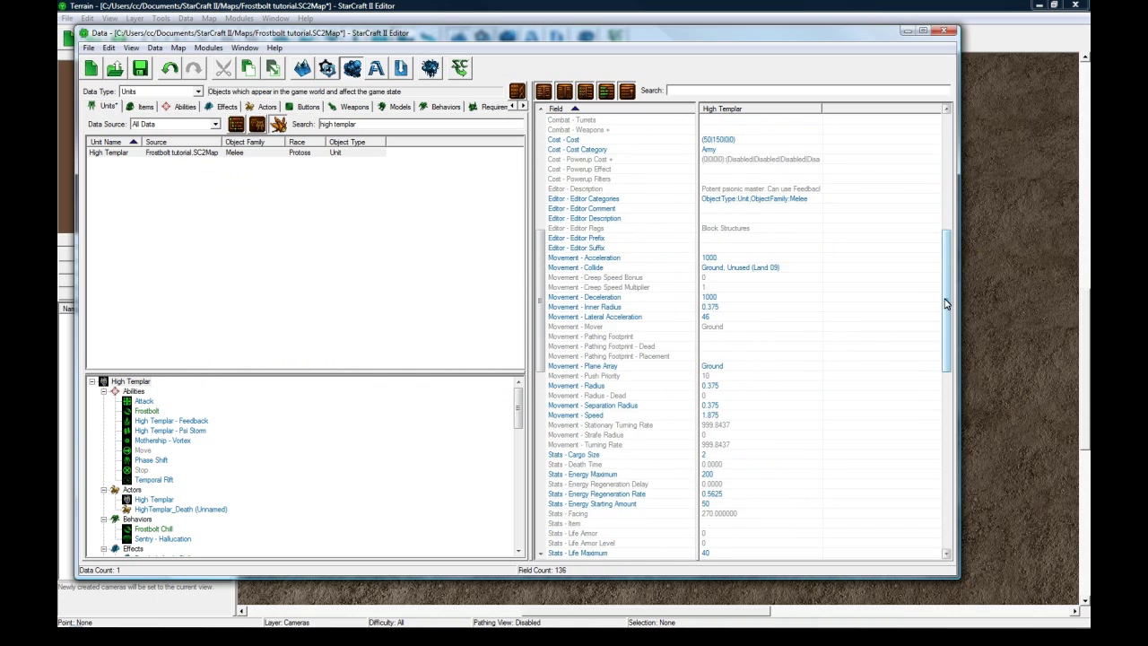
drag(946, 303, 935, 174)
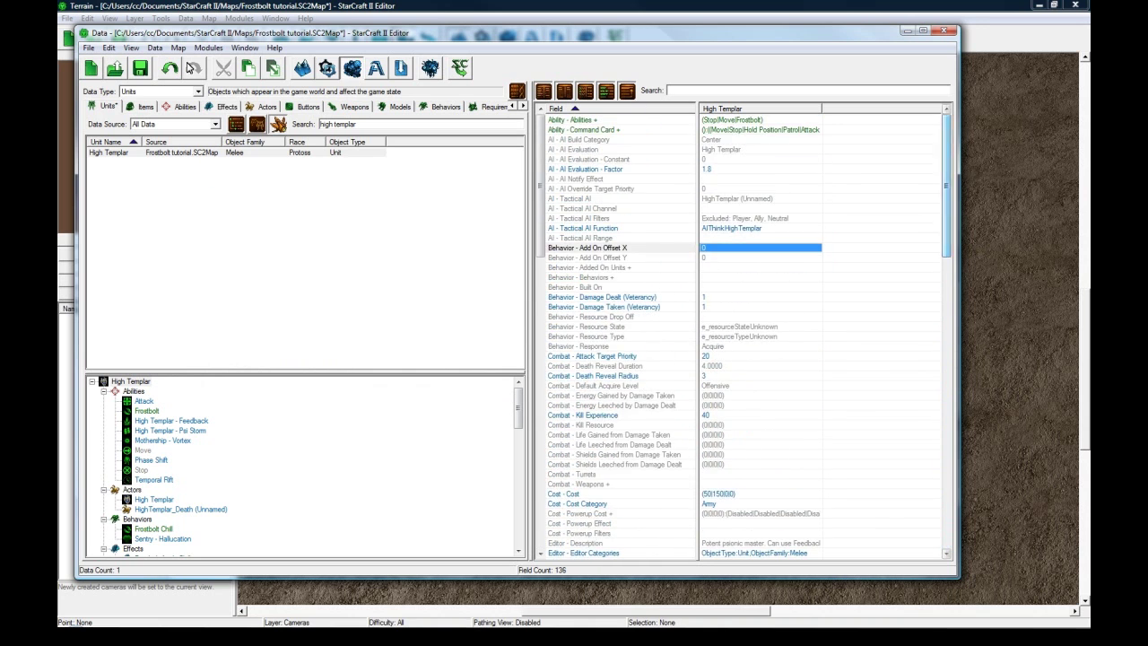
click(146, 71)
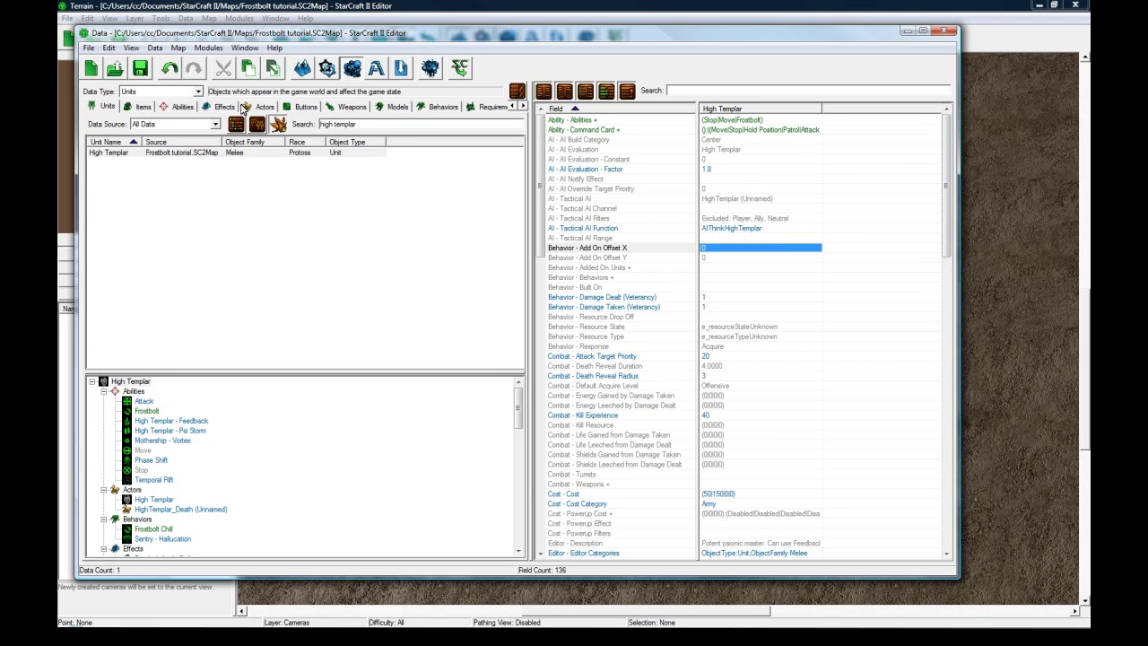
click(258, 184)
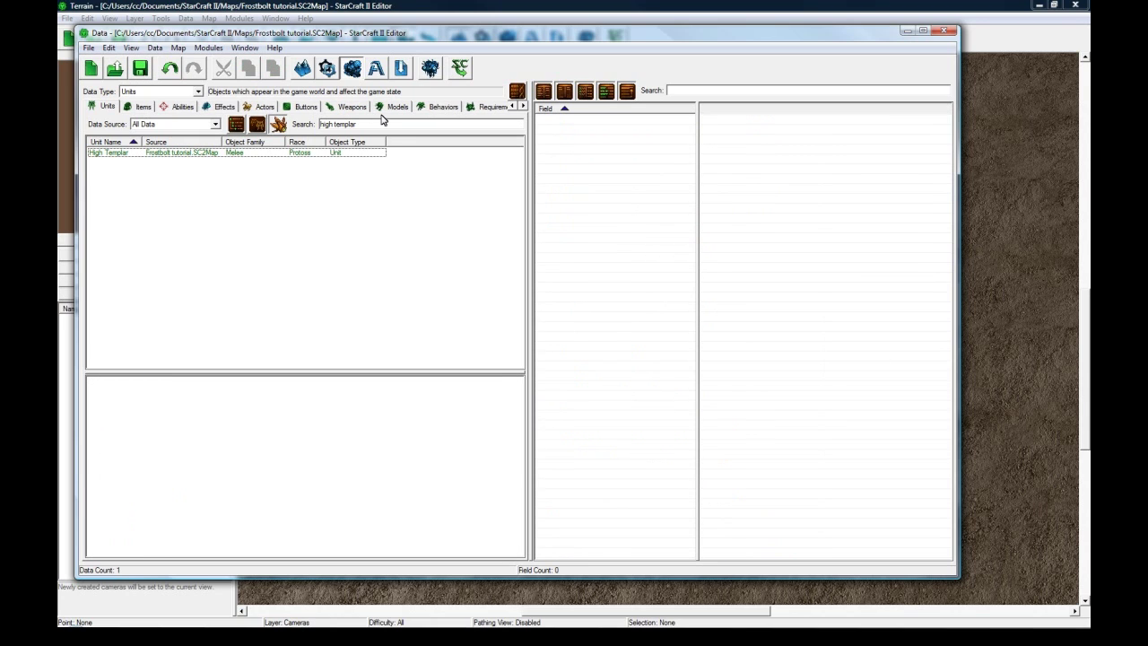
drag(359, 125, 293, 126)
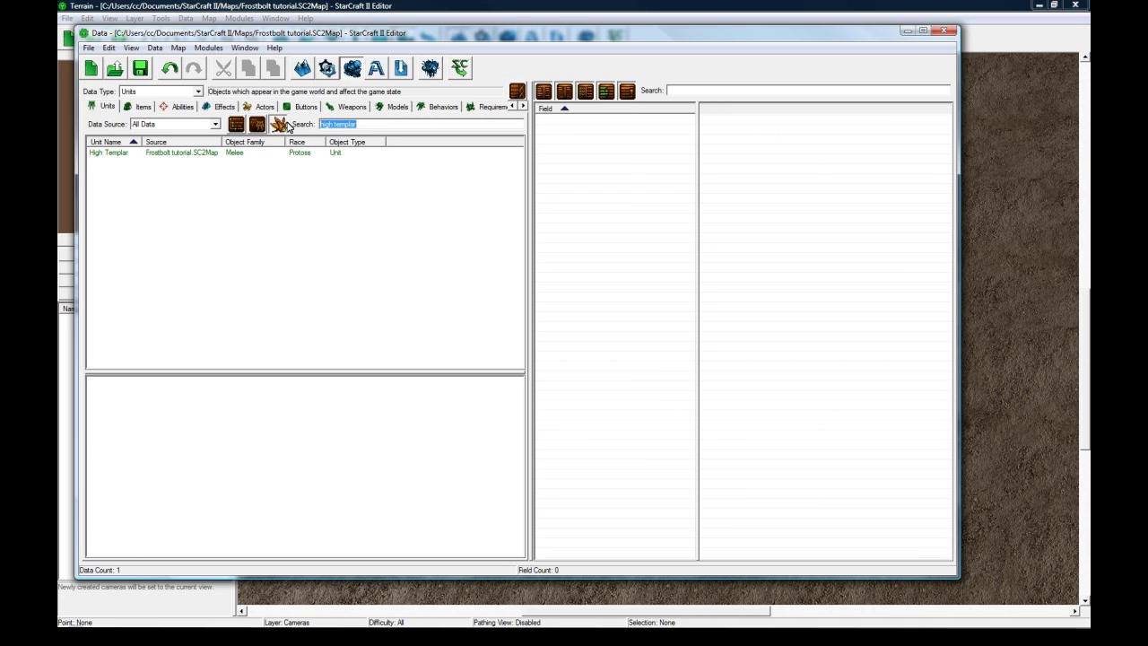
key(BackSpace)
Filter actors by 'high templar' and open the High Templar unit actor's fields.
click(250, 106)
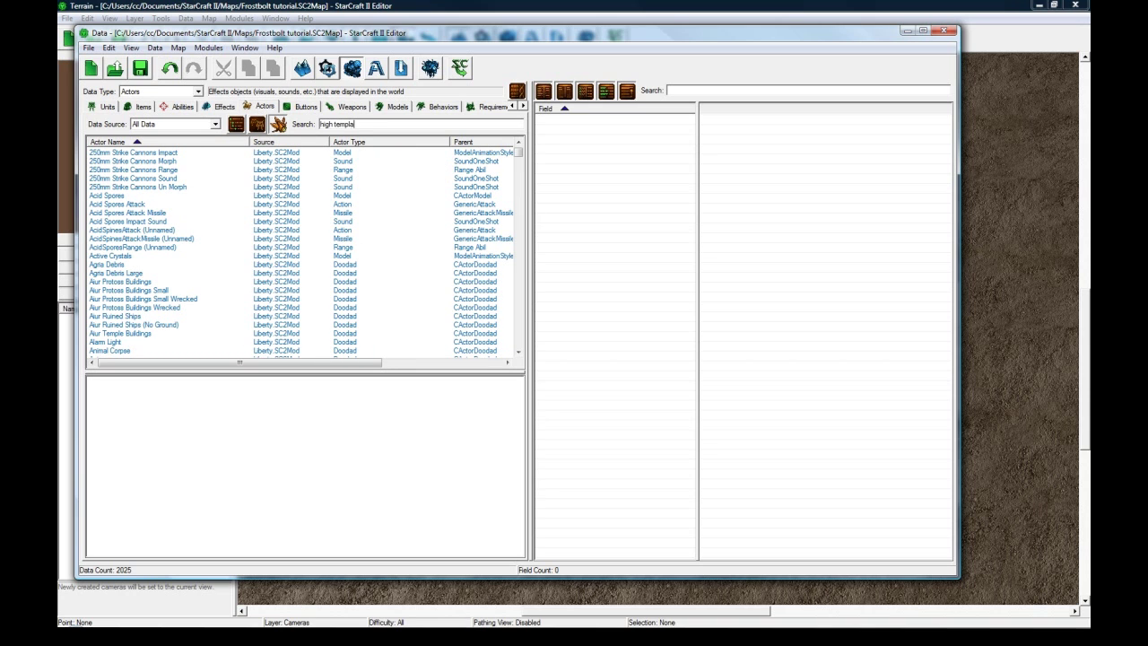
click(251, 171)
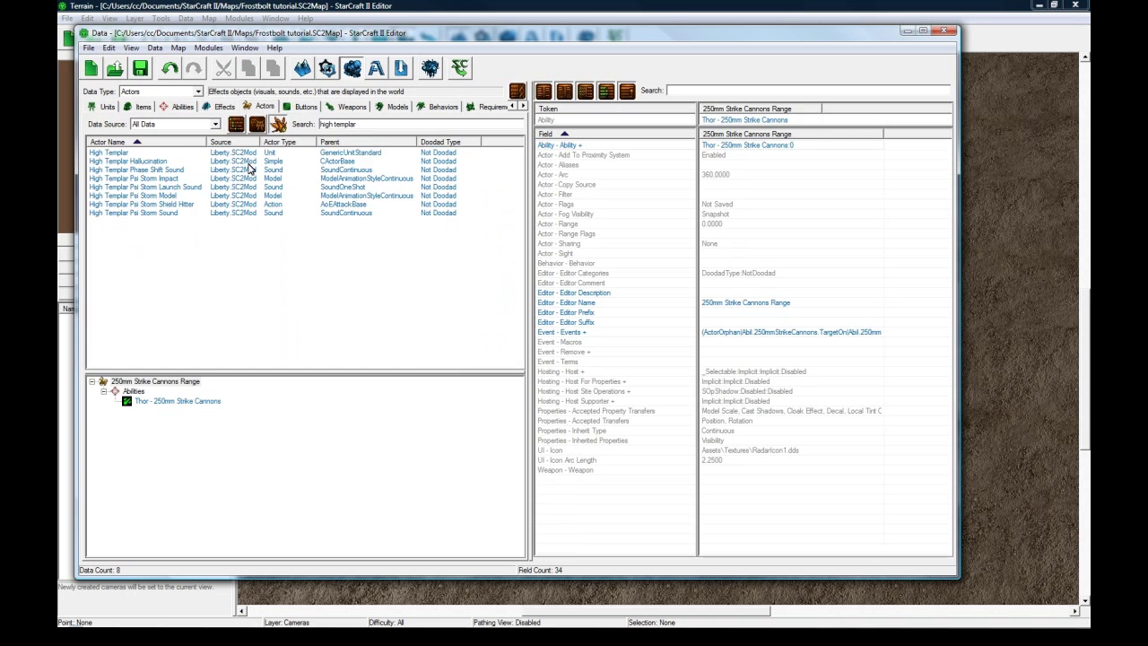
click(112, 152)
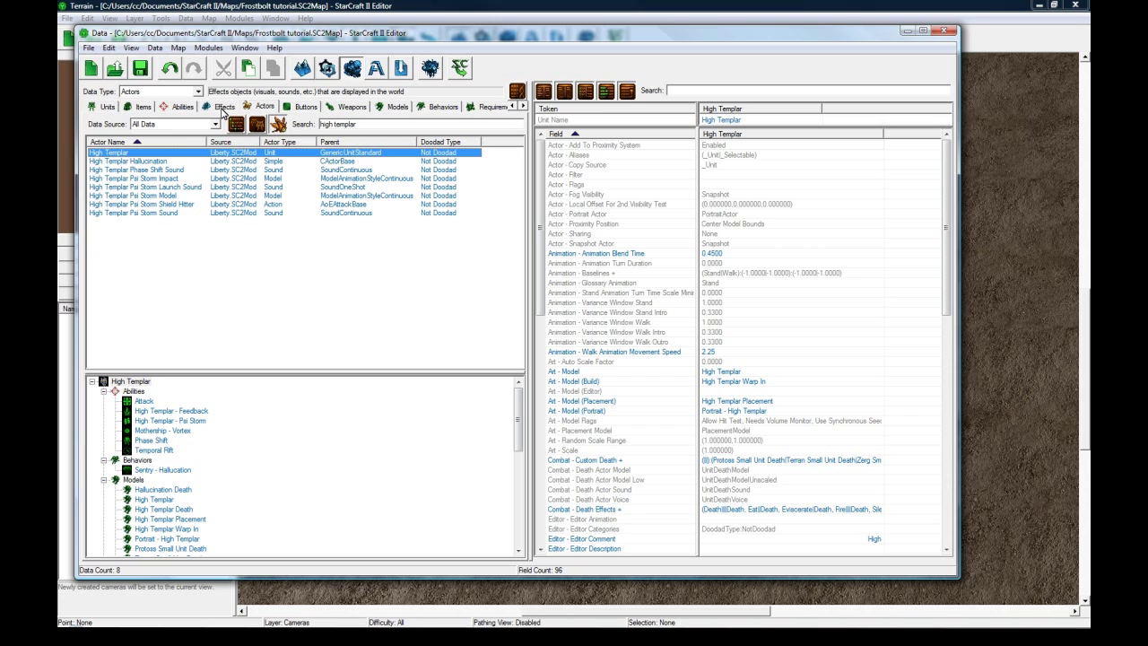
click(188, 107)
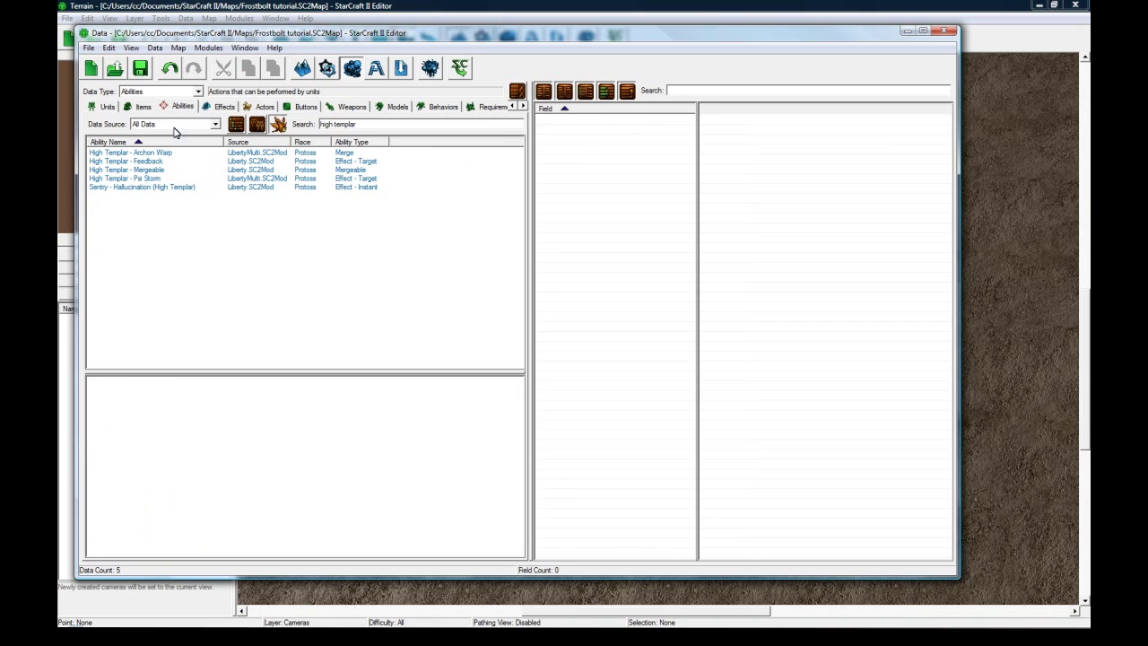
click(262, 107)
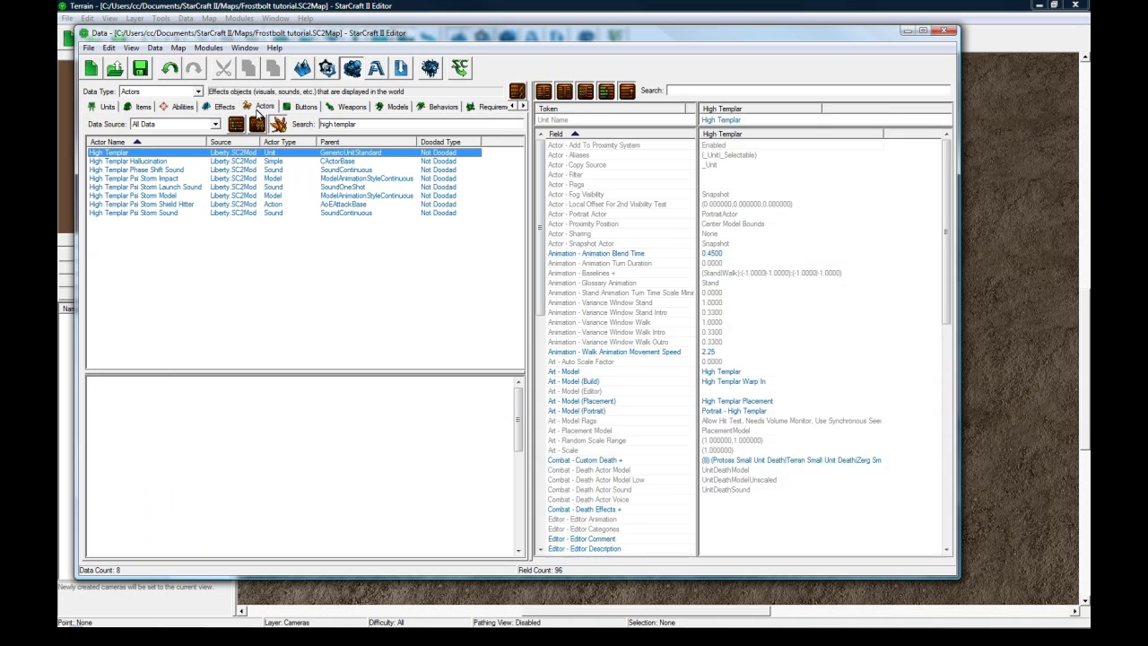
click(948, 186)
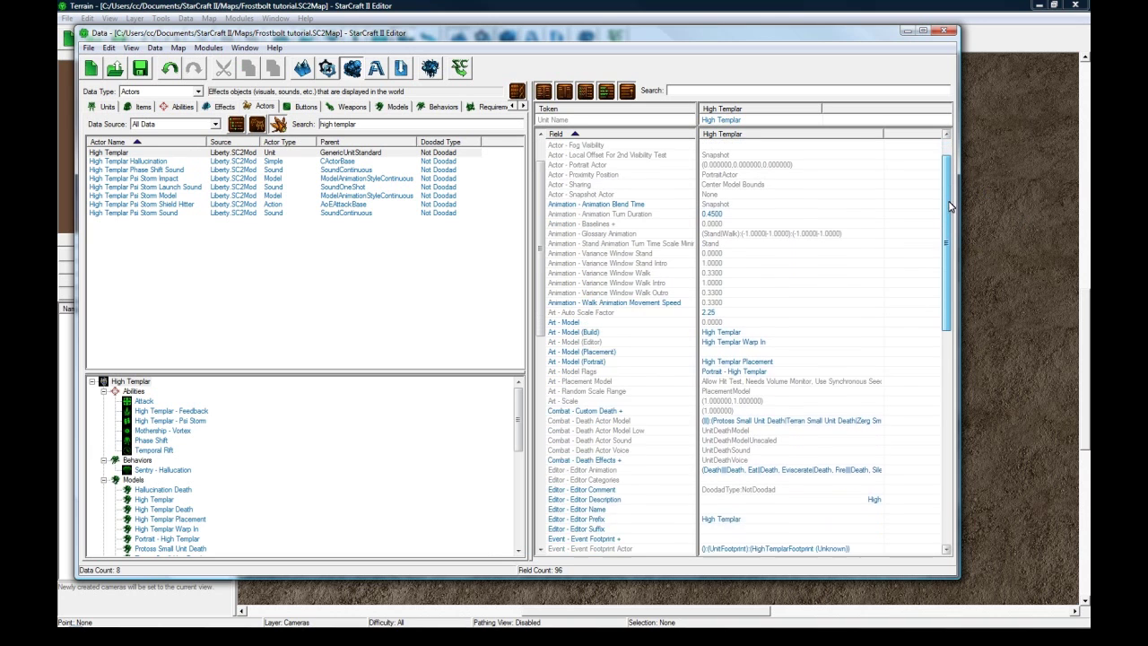
scroll(780, 392, down, 7)
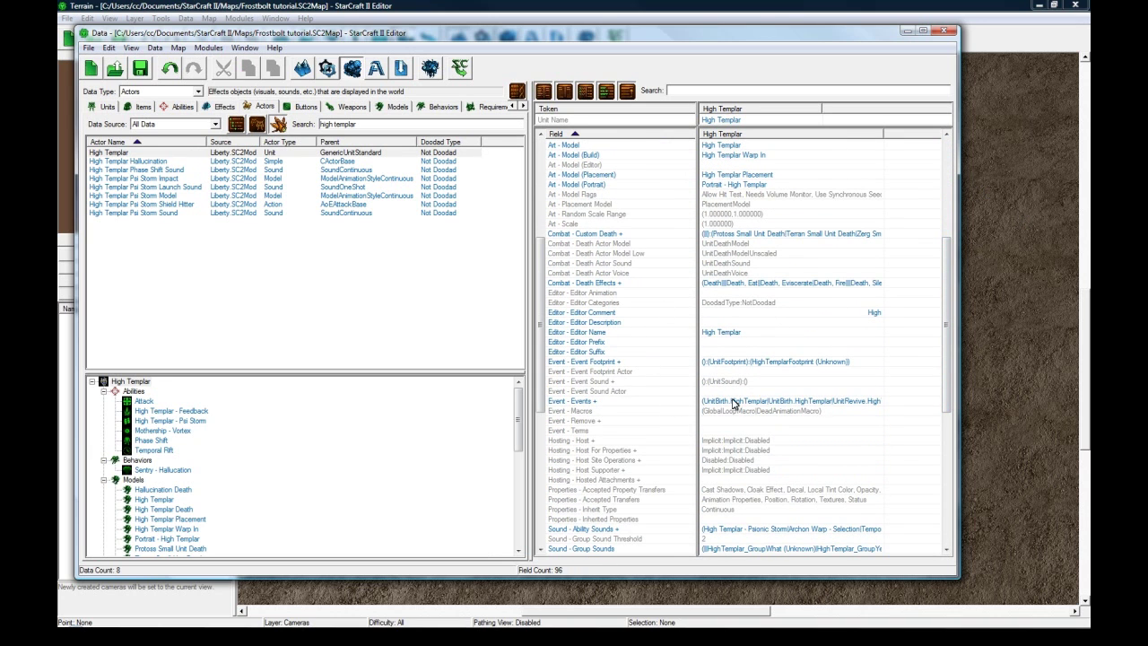
Add a new event after the last one in the High Templar actor's event list.
double_click(736, 403)
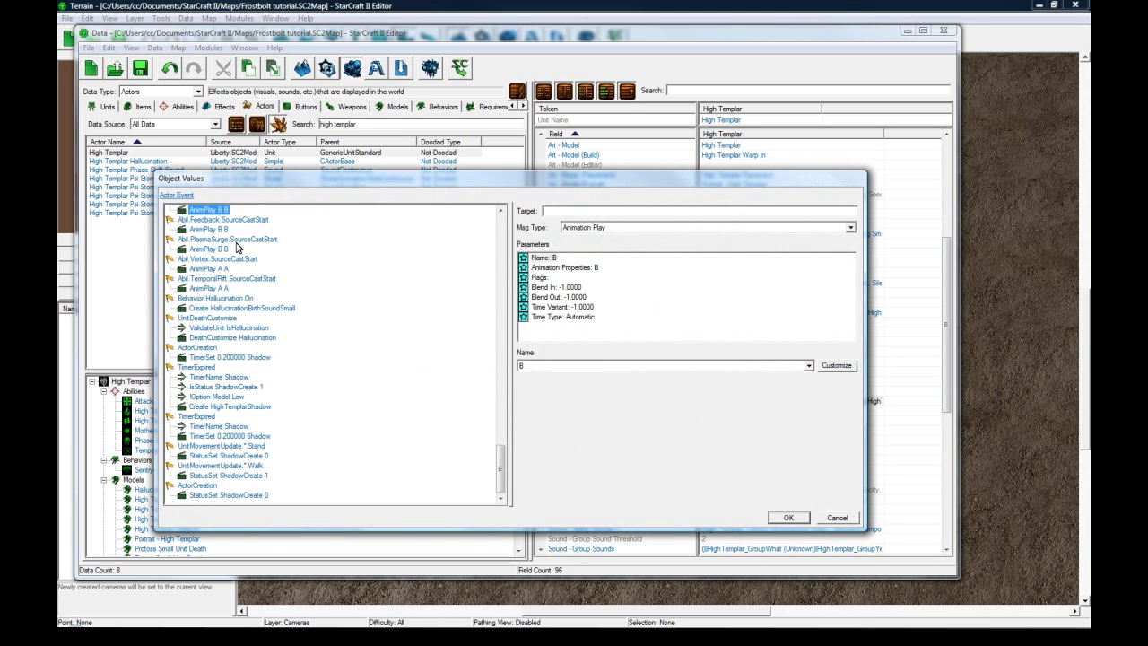
mouse_move(500, 461)
mouse_down()
mouse_move(499, 395)
mouse_move(500, 463)
mouse_up()
click(203, 498)
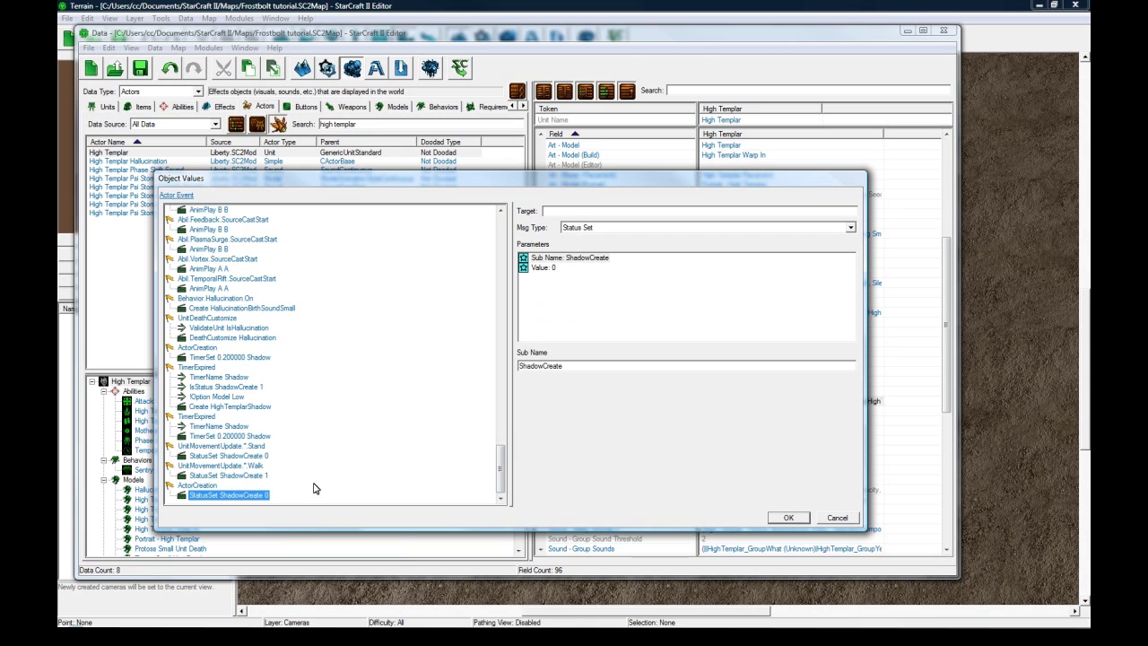
right_click(288, 496)
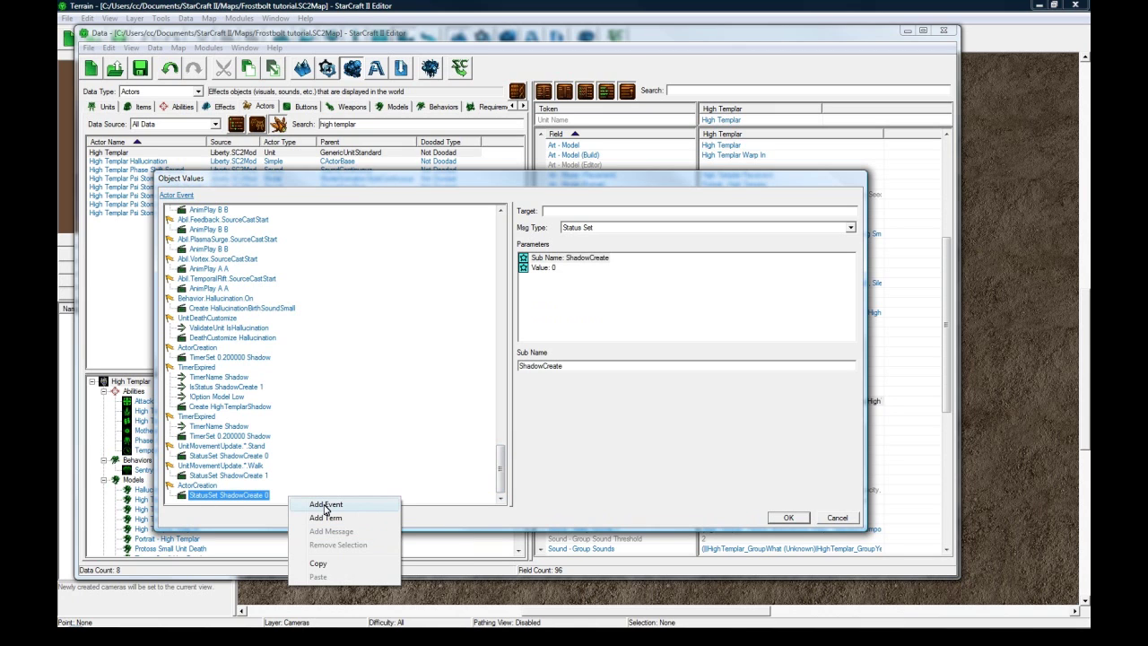
click(326, 506)
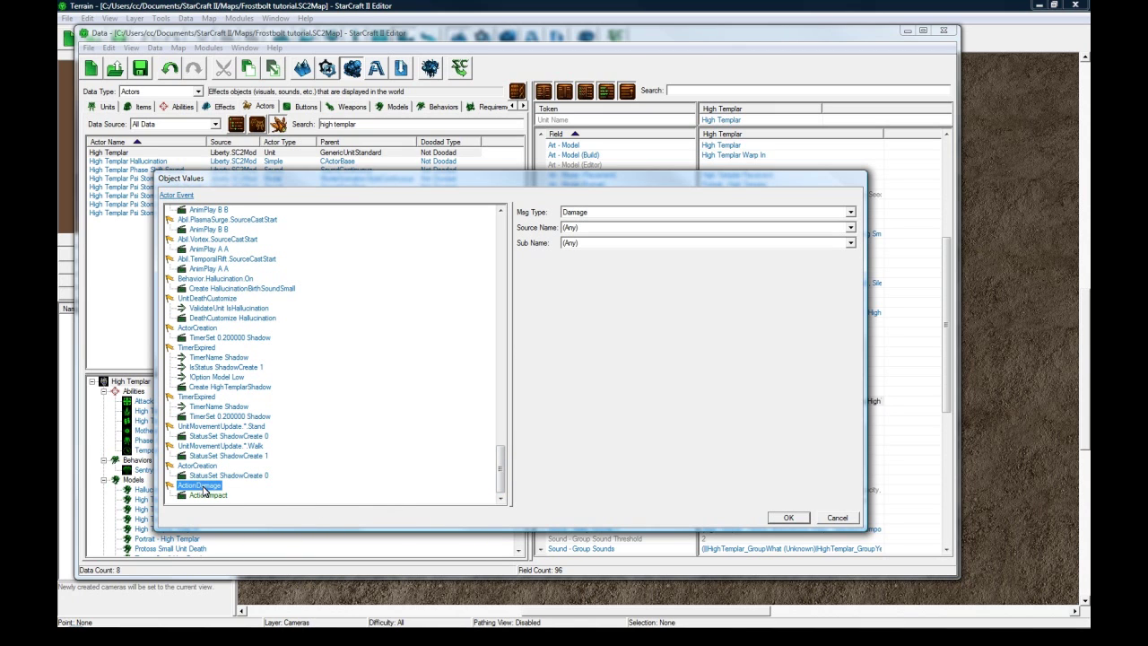
Set the new event to Msg Type Ability, Source Name Frostbolt, Sub Name Source Prepare Start.
click(587, 213)
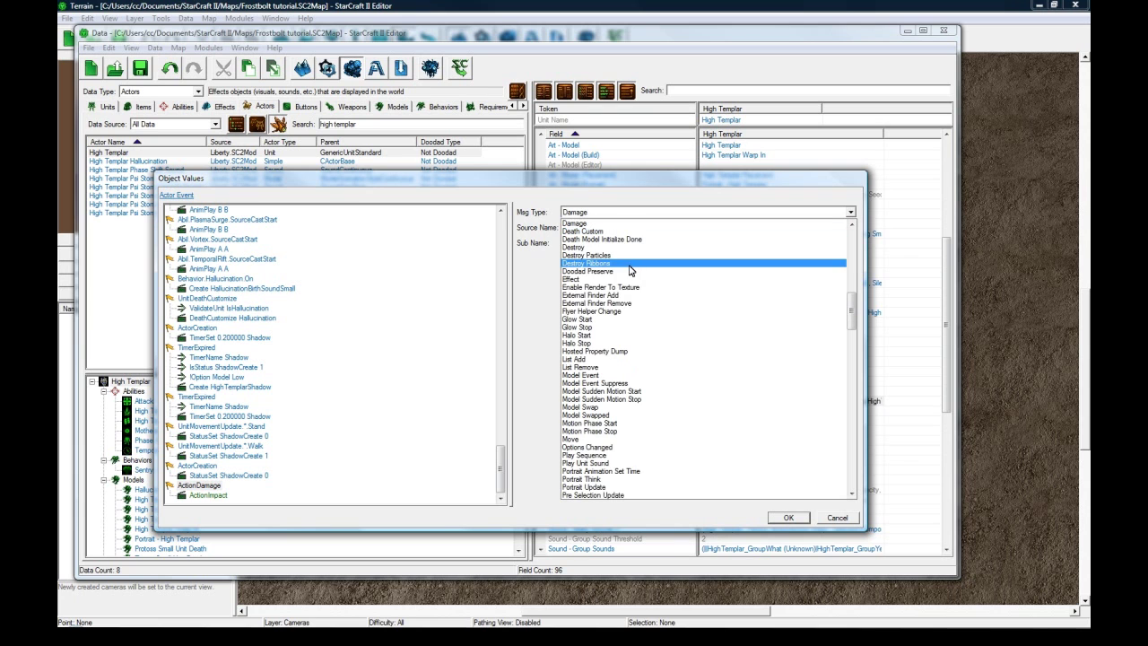
scroll(628, 318, up, 10)
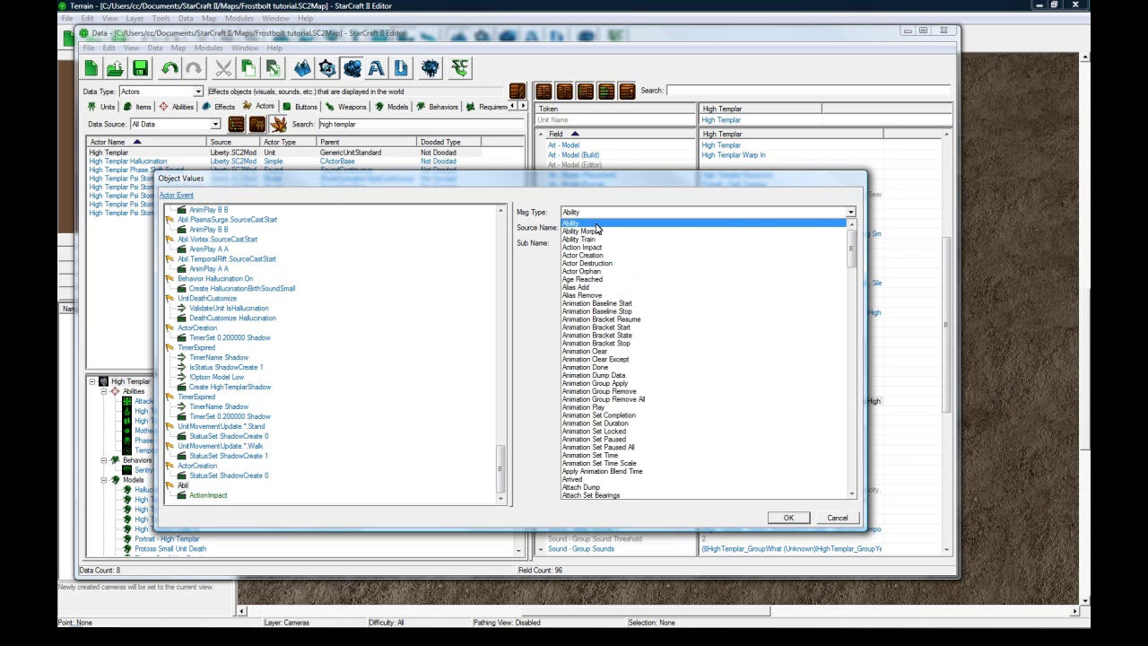
click(595, 230)
click(582, 230)
key(f)
scroll(646, 376, down, 4)
scroll(650, 446, down, 6)
click(609, 479)
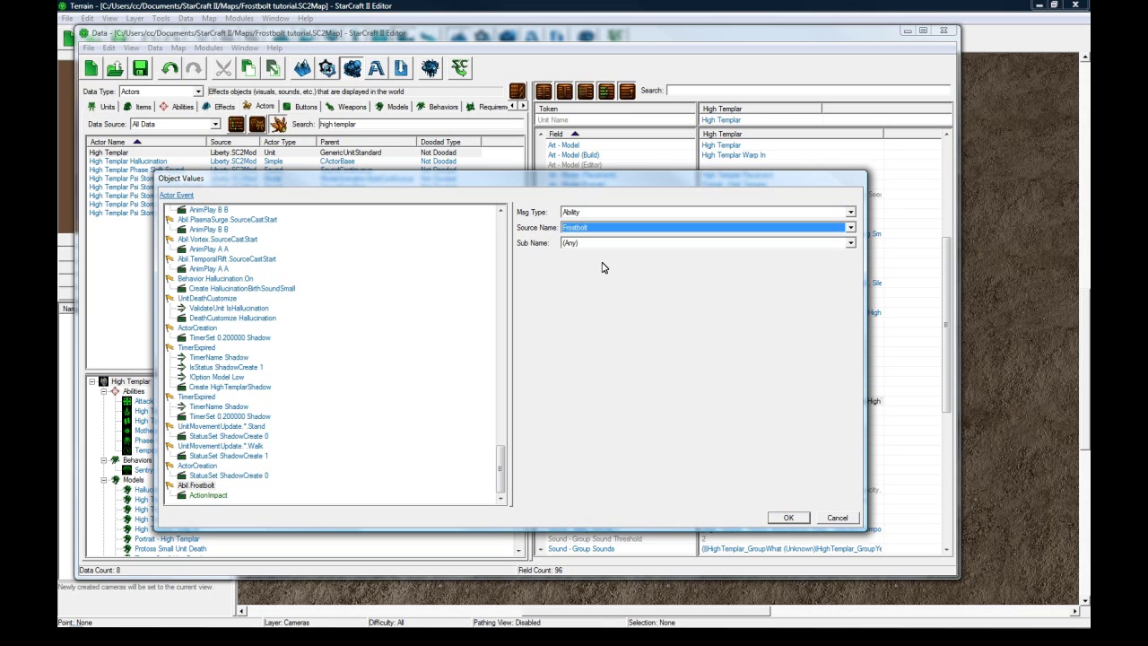
click(605, 243)
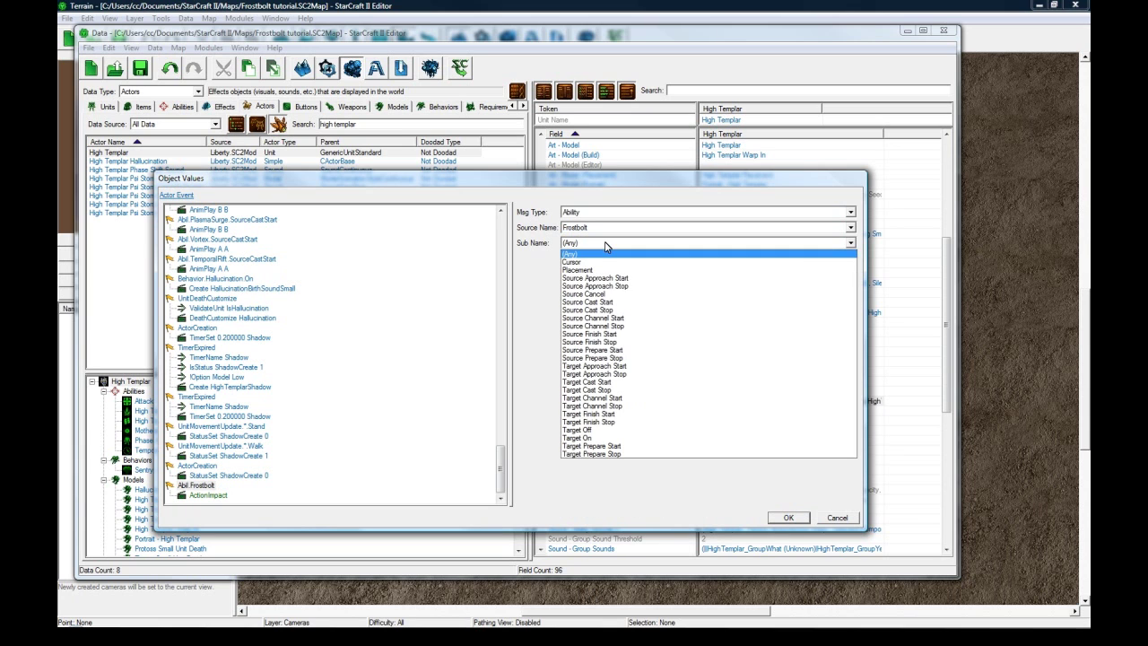
click(630, 350)
Change the event's action to Animation Play with animation name Spell.
click(220, 495)
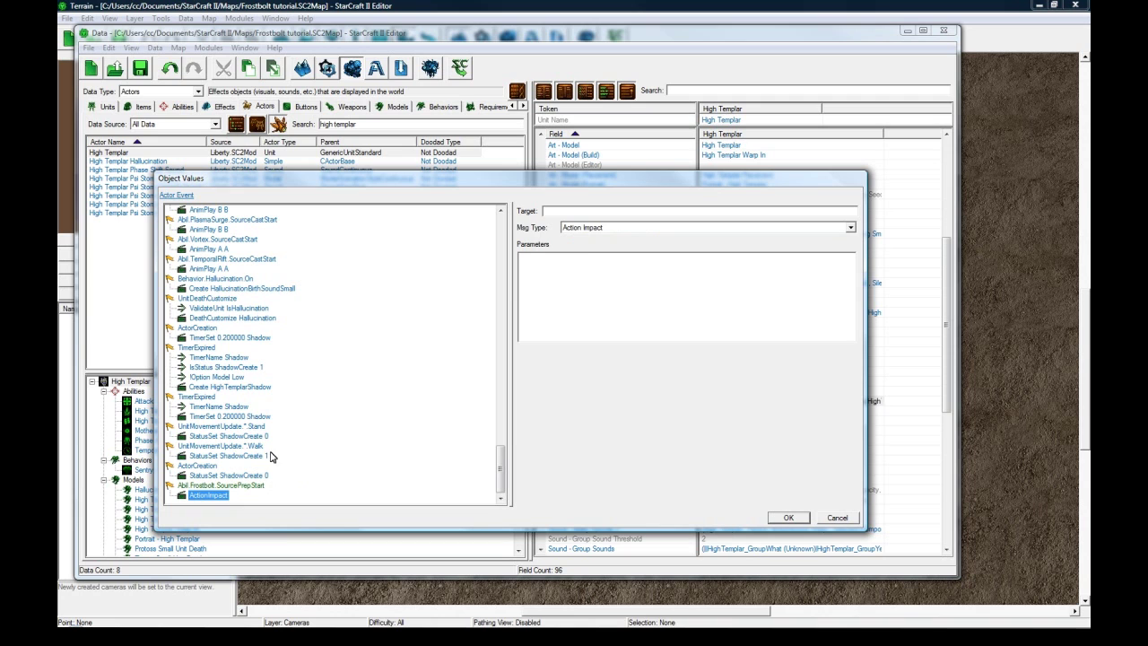
click(599, 228)
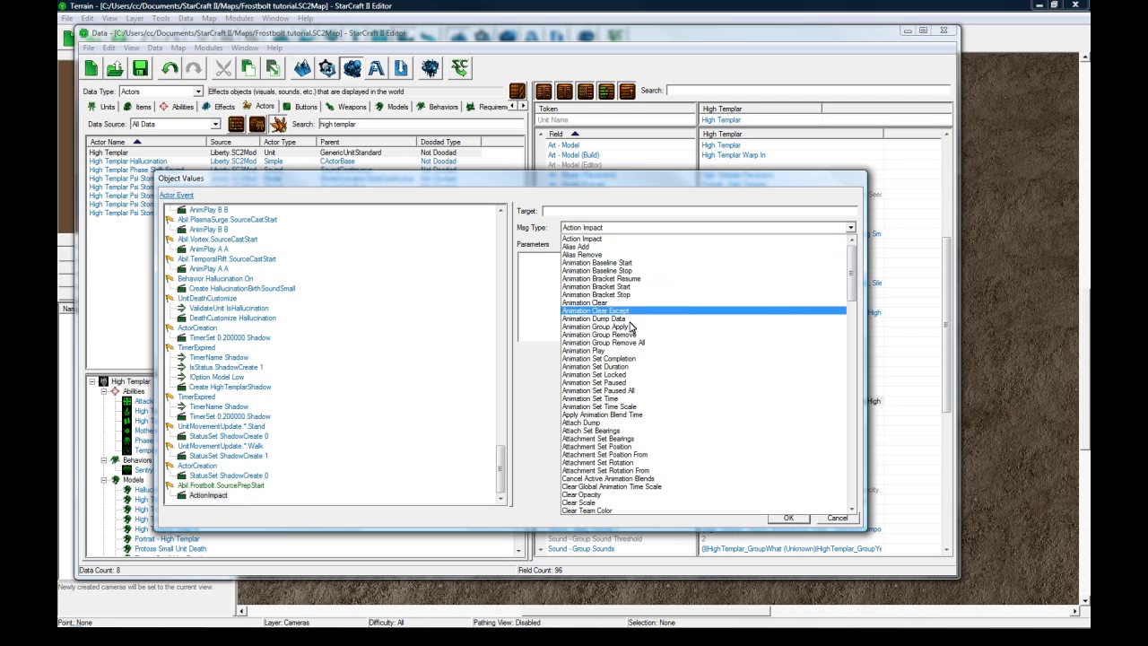
click(622, 351)
click(558, 260)
click(574, 367)
click(572, 373)
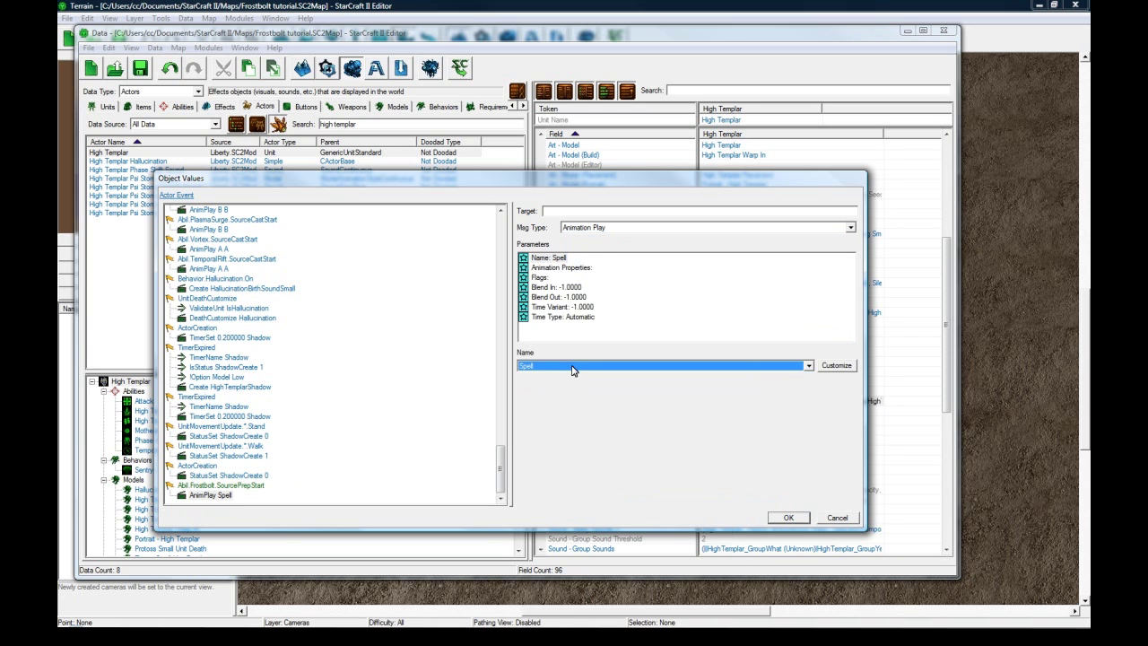
click(835, 366)
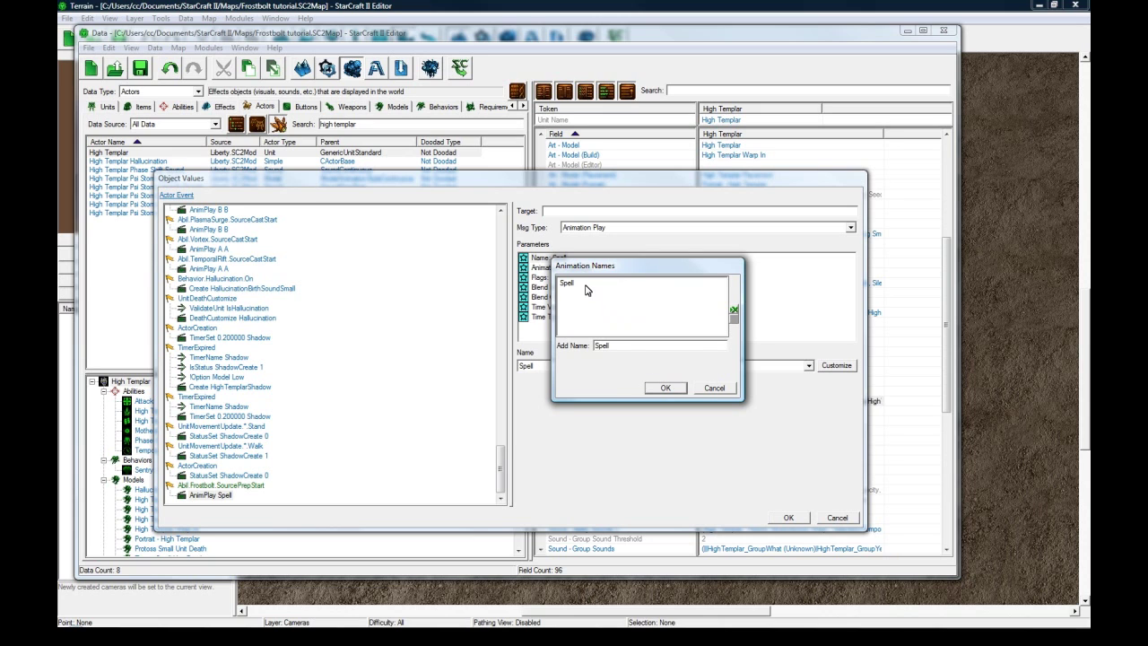
click(708, 390)
click(681, 367)
Set the animation's Animation Properties to Spell and review the animation flags.
click(550, 260)
click(561, 269)
click(583, 367)
scroll(586, 323, down, 10)
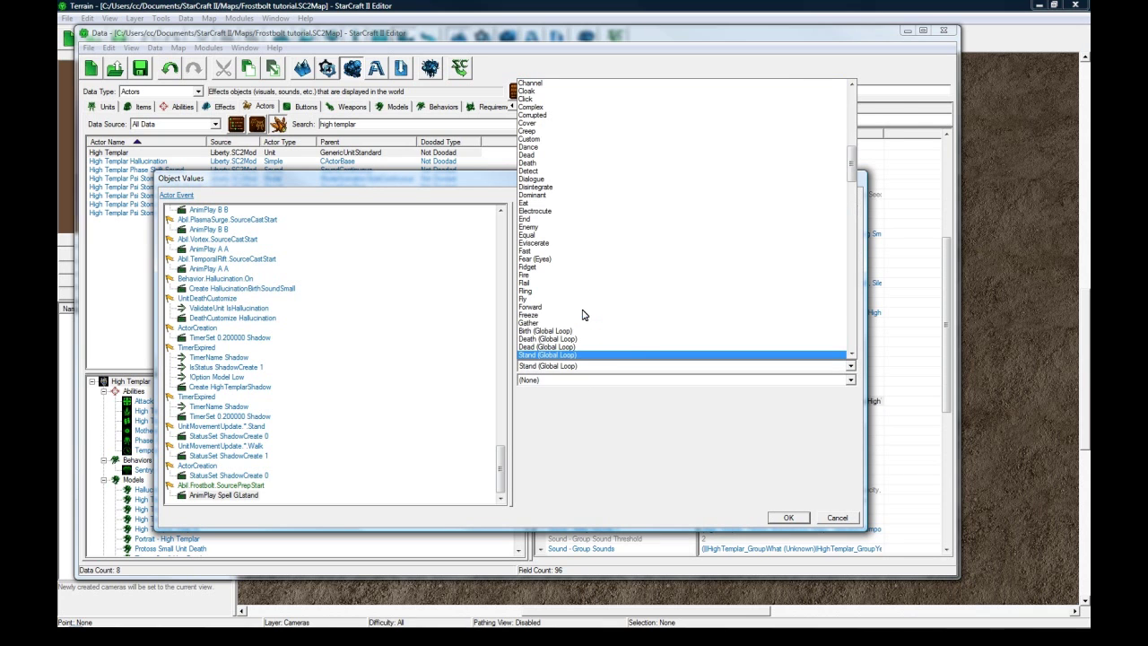
click(585, 330)
scroll(578, 323, down, 5)
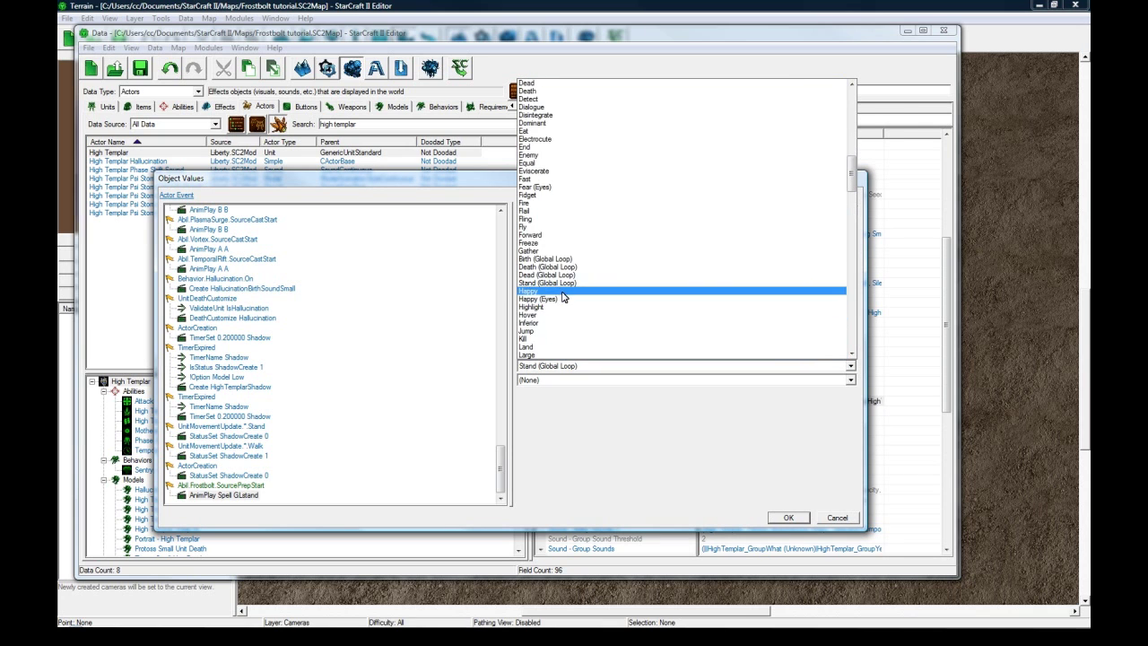
scroll(566, 300, down, 3)
click(561, 307)
scroll(556, 309, down, 3)
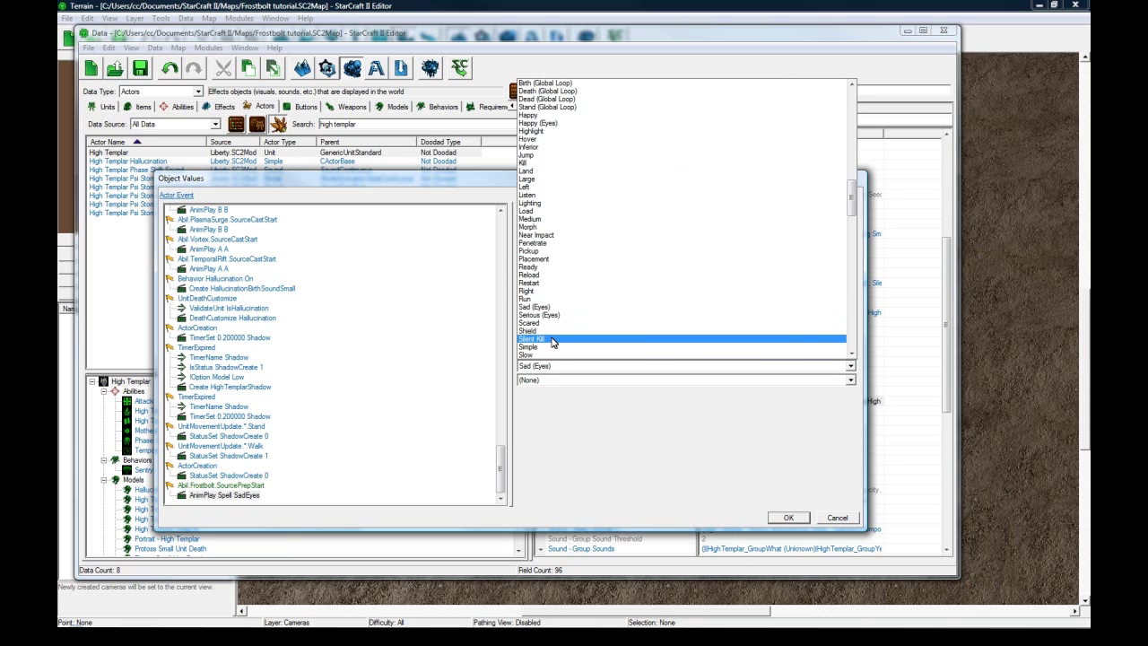
click(547, 323)
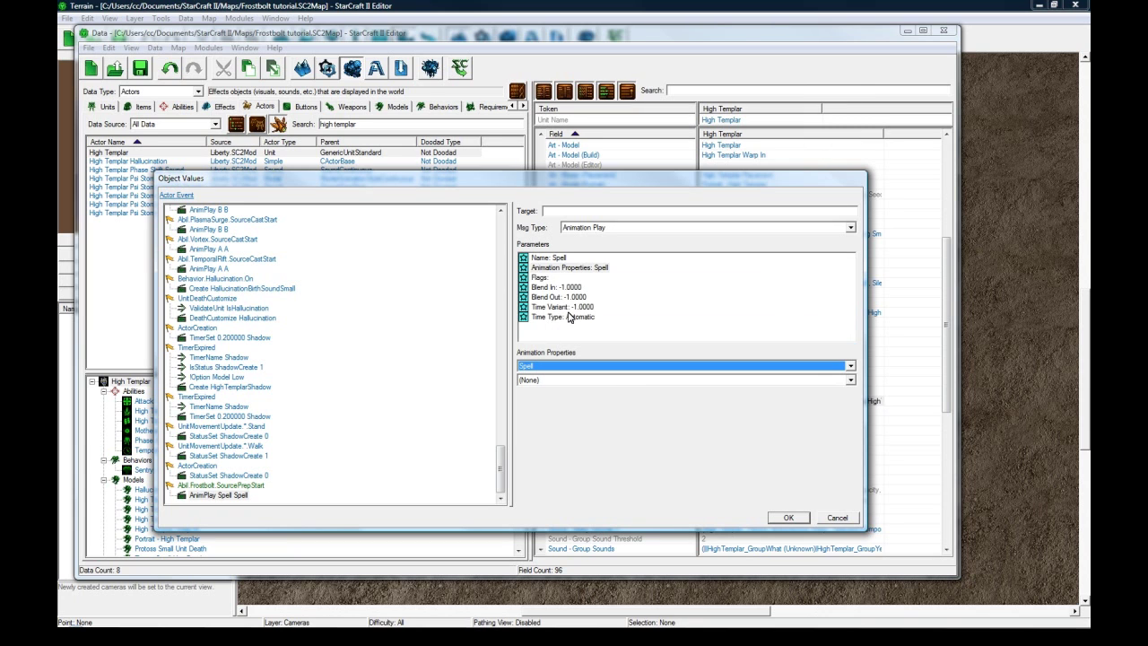
click(556, 267)
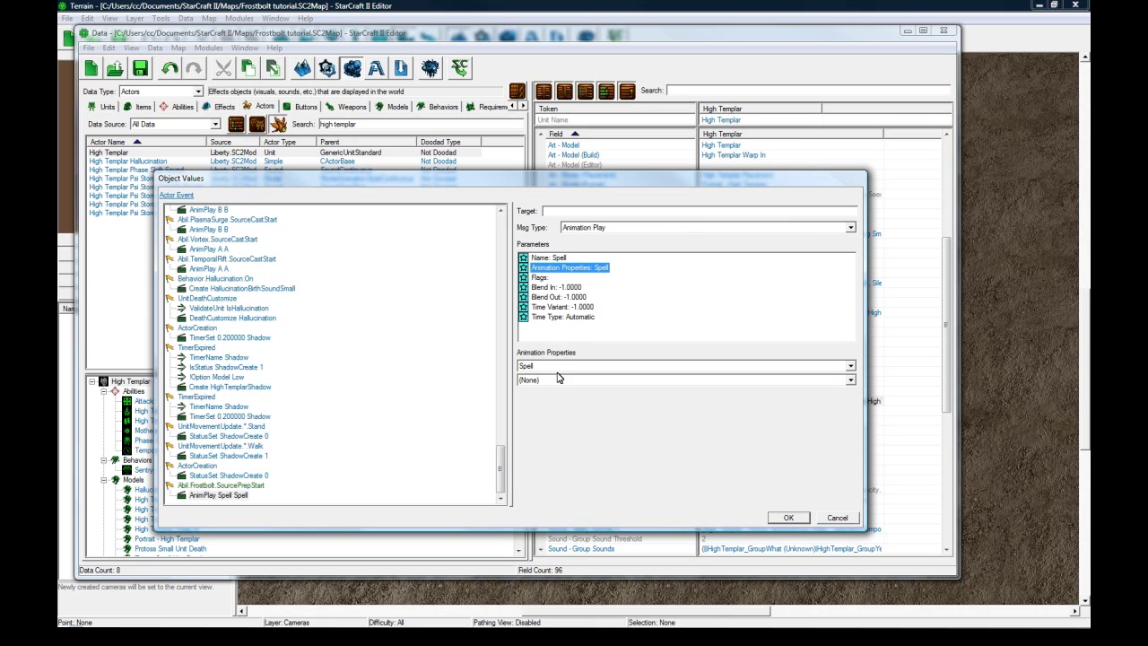
click(545, 279)
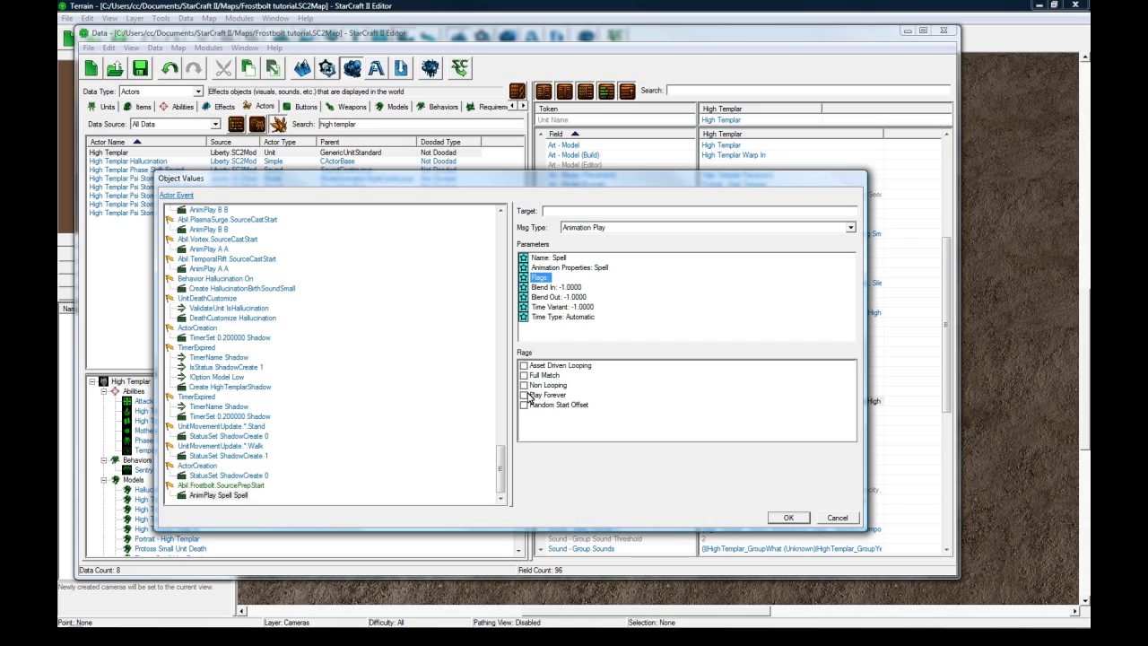
key(Down)
key(Down)
key(Down)
key(Down)
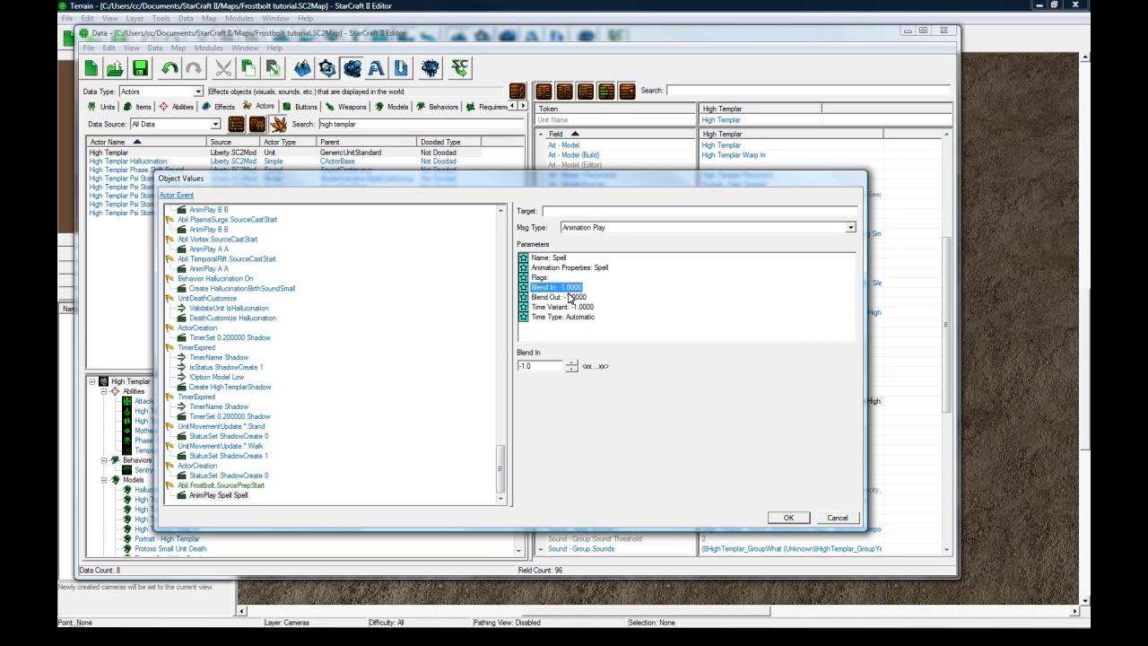
key(Up)
click(542, 279)
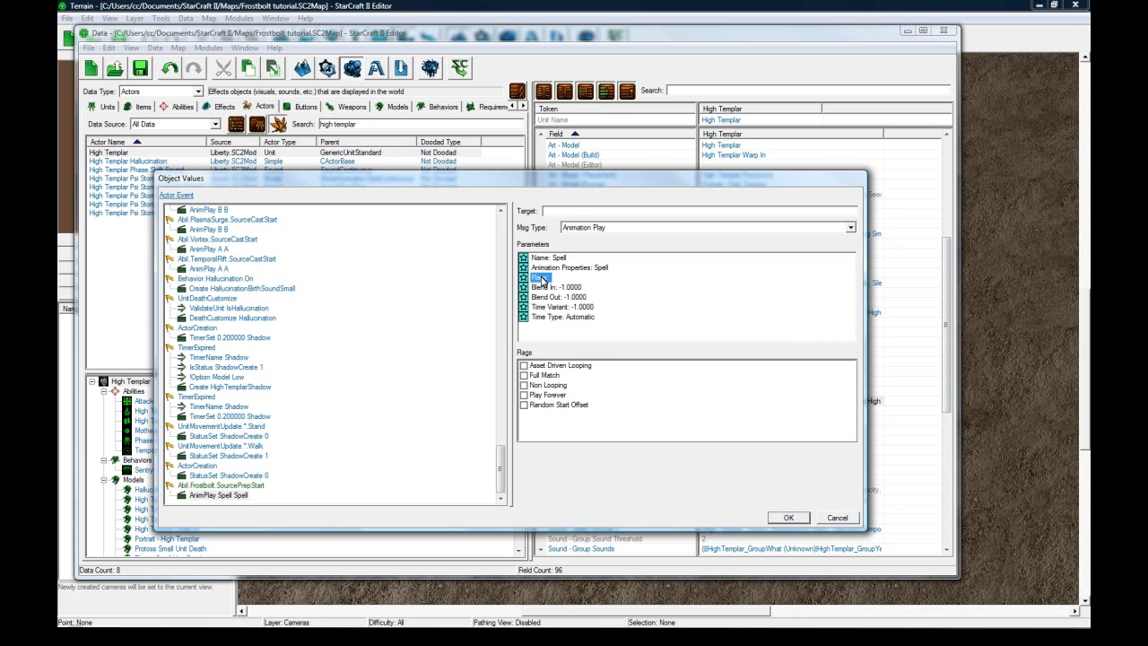
click(309, 483)
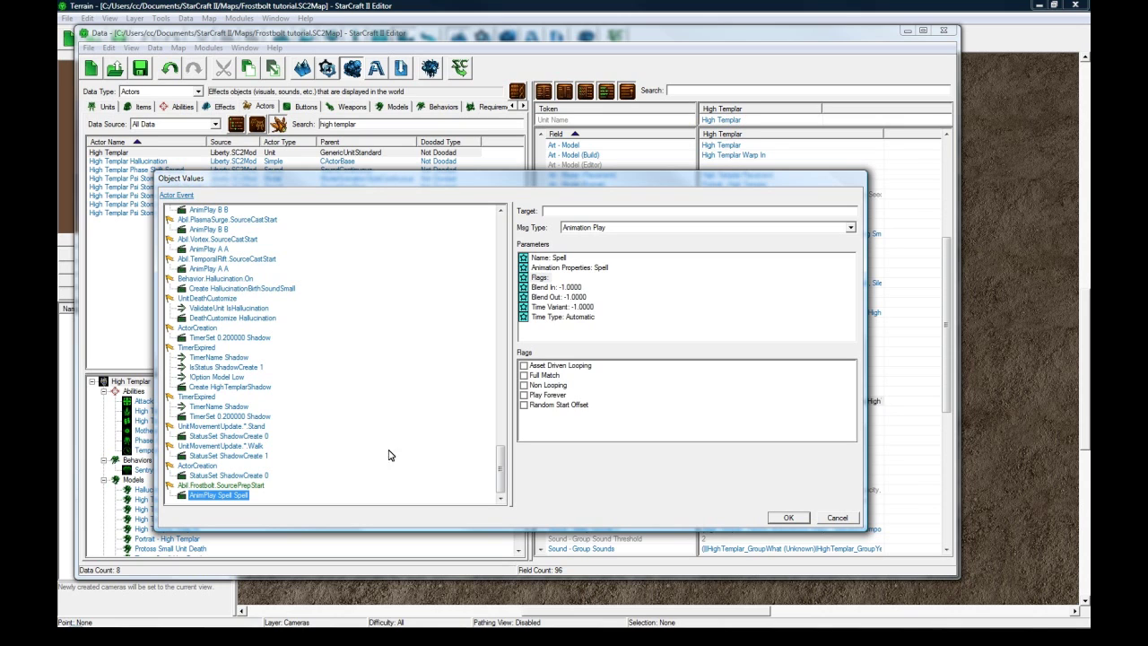
Switch the Frostbolt event's Sub Name to Source Cast Start.
click(253, 485)
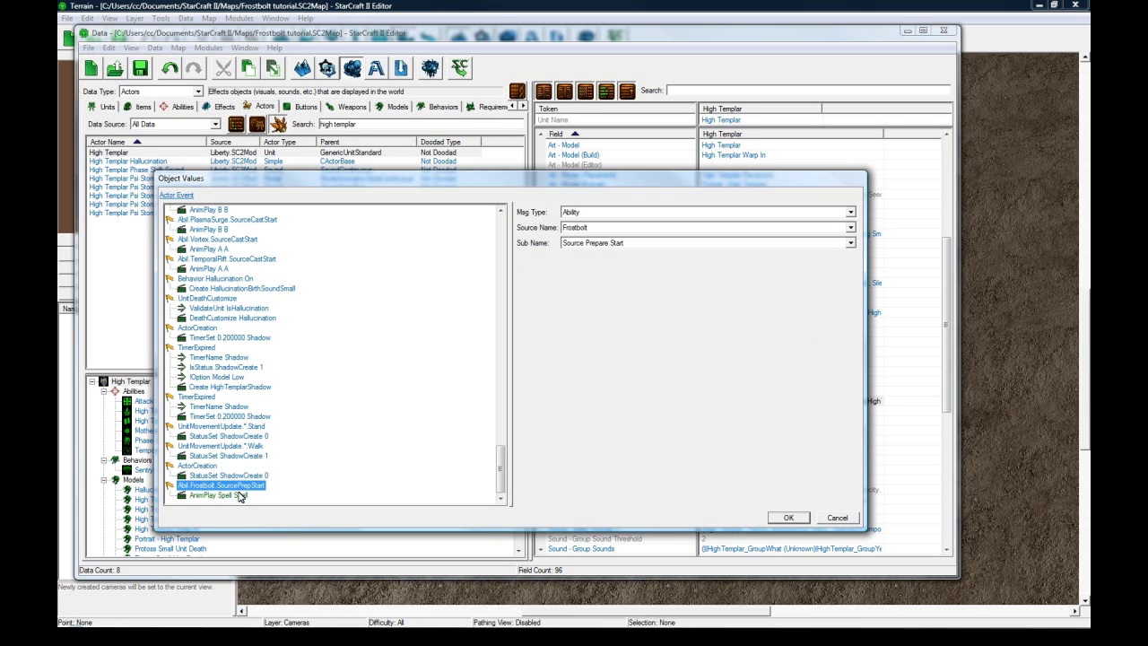
click(602, 243)
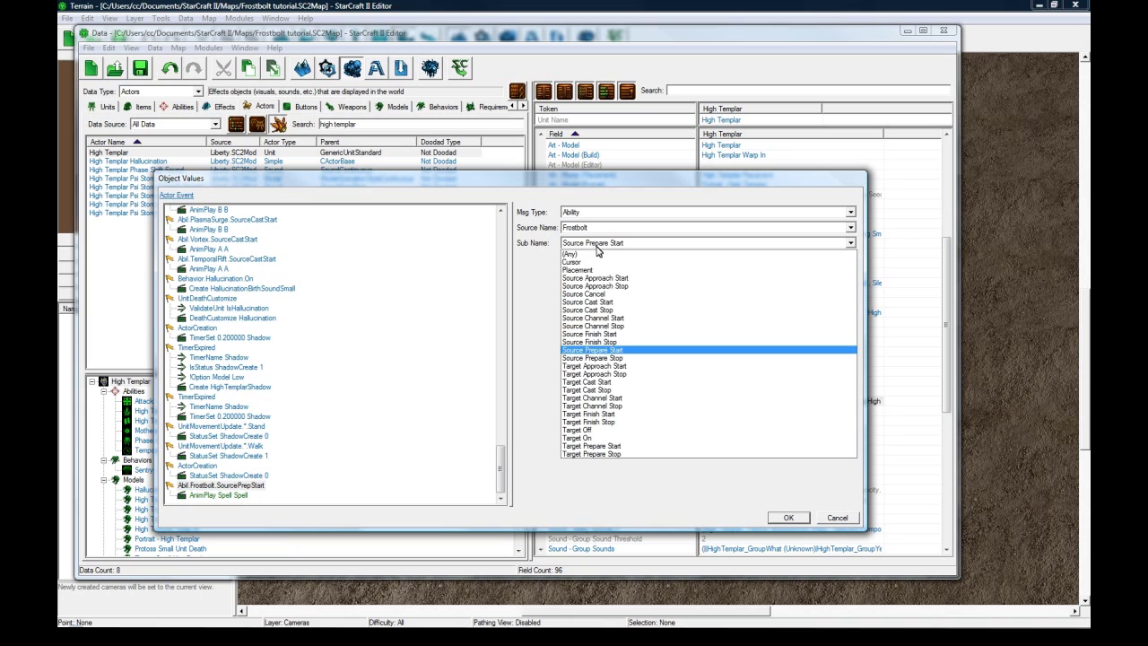
click(617, 301)
click(230, 495)
click(248, 486)
Delete the extra ActionDamage event added after the Frostbolt event.
right_click(248, 489)
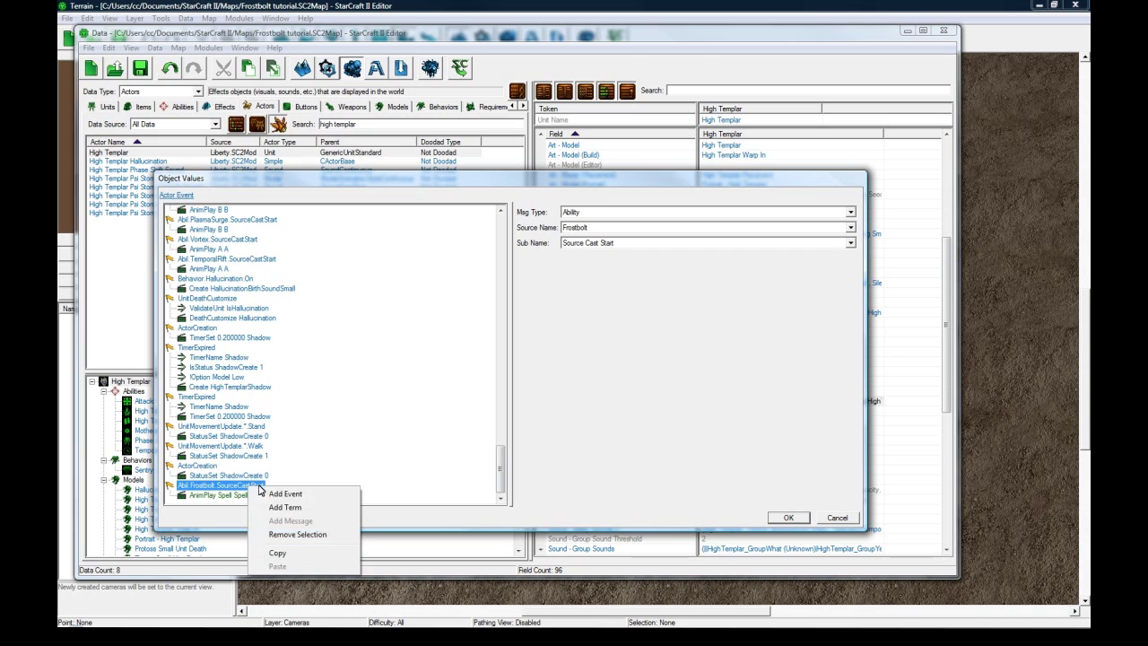
click(258, 489)
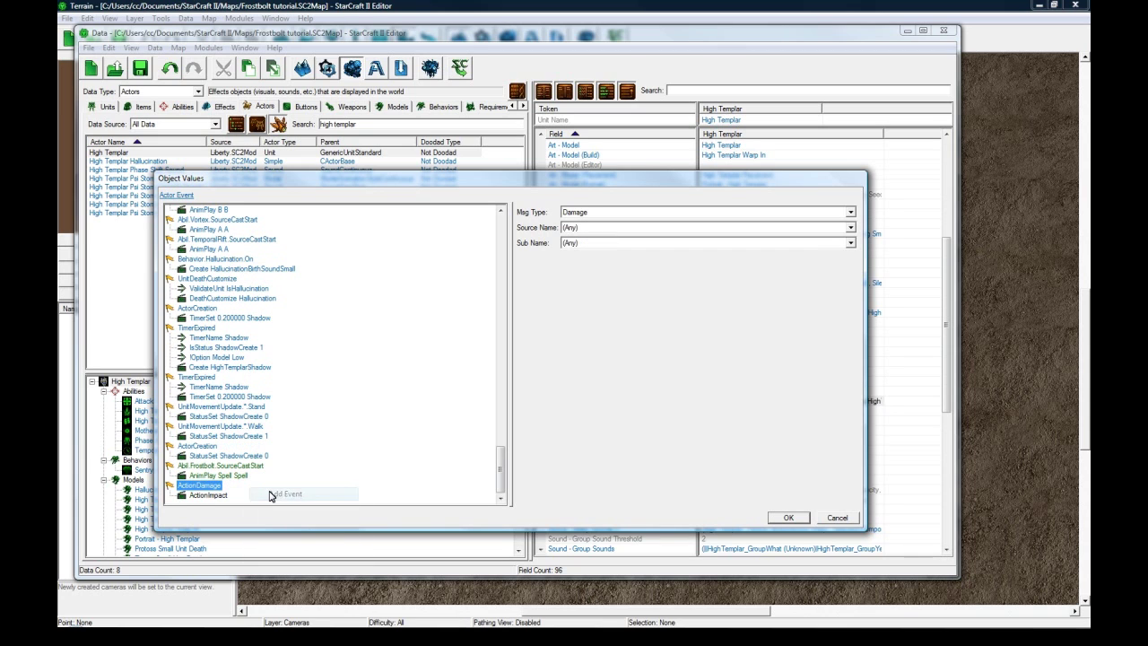
right_click(214, 486)
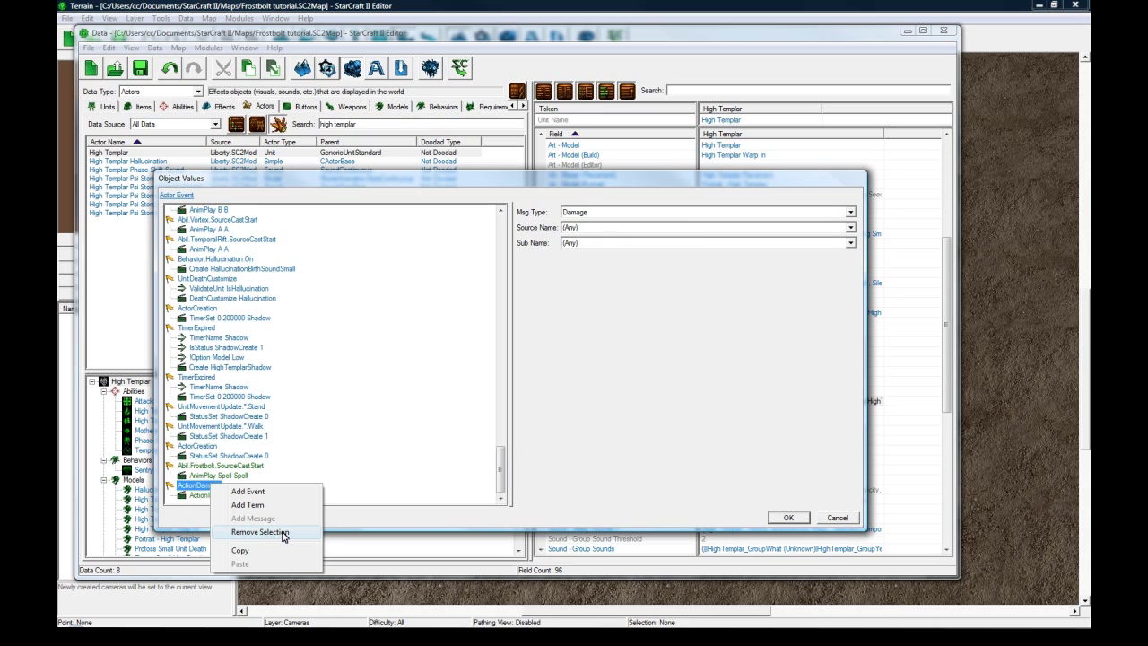
click(260, 532)
click(240, 494)
click(240, 485)
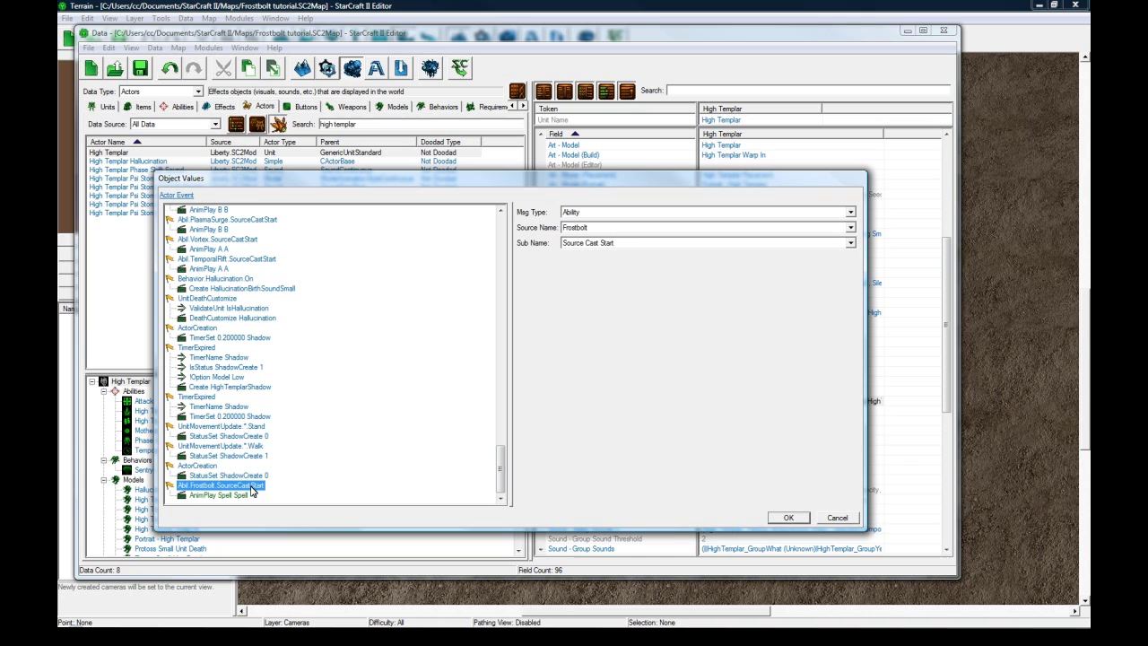
Apply the High Templar actor event changes and save the map.
click(800, 519)
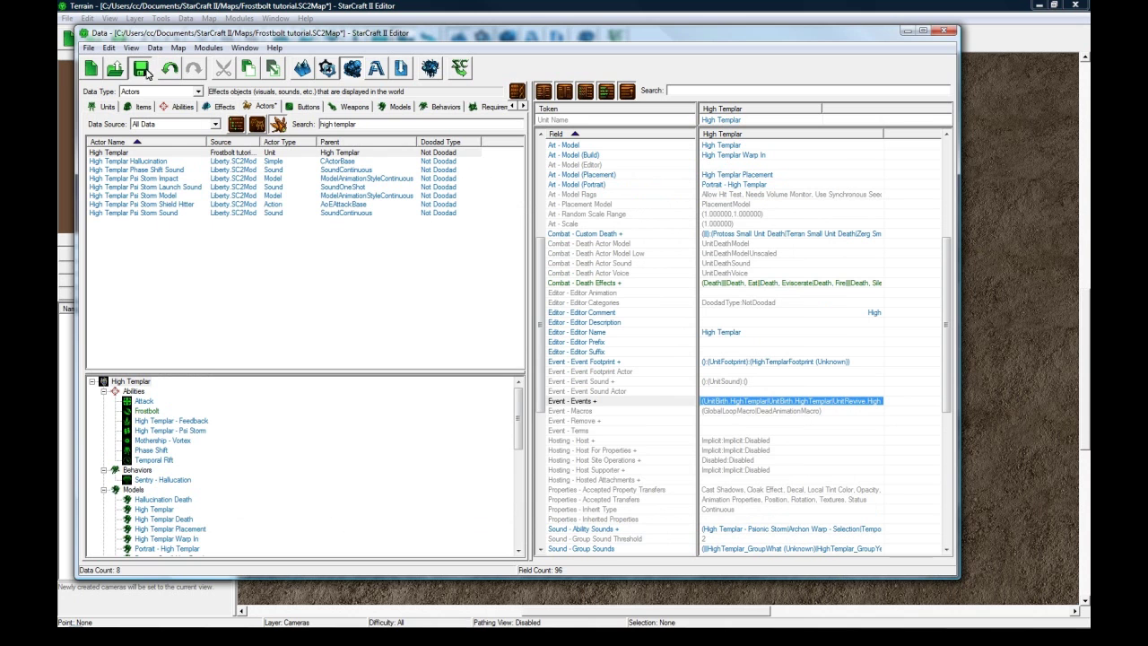
click(141, 68)
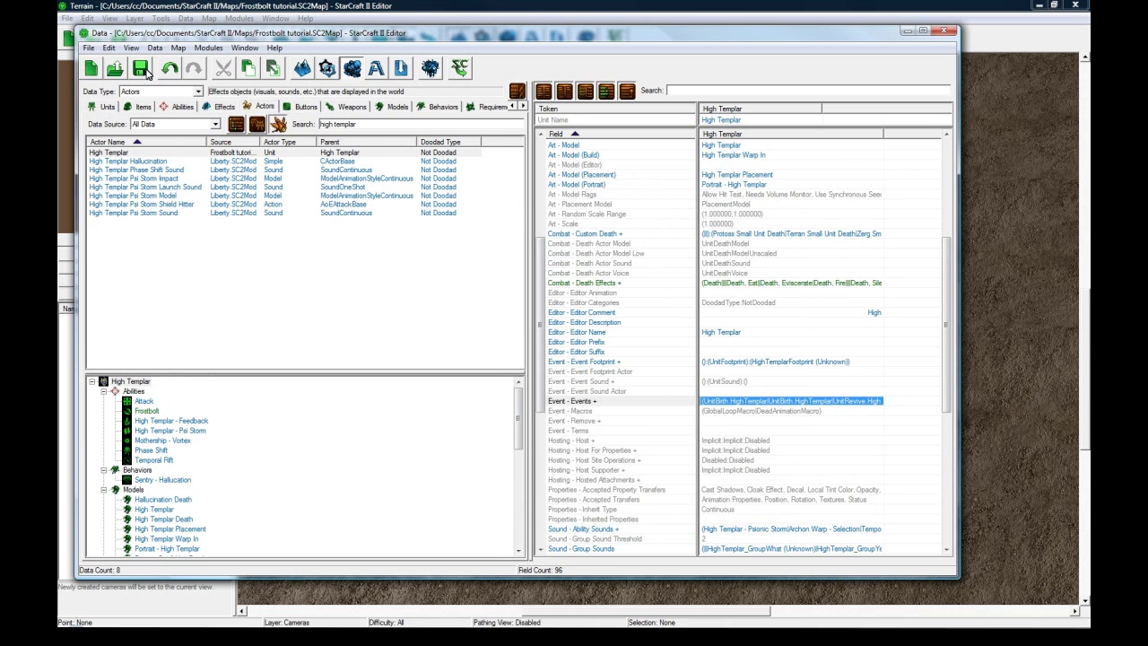
double_click(787, 402)
click(835, 519)
Delete 'high templar' from the actor search so all 2025 actors are listed.
scroll(745, 410, down, 3)
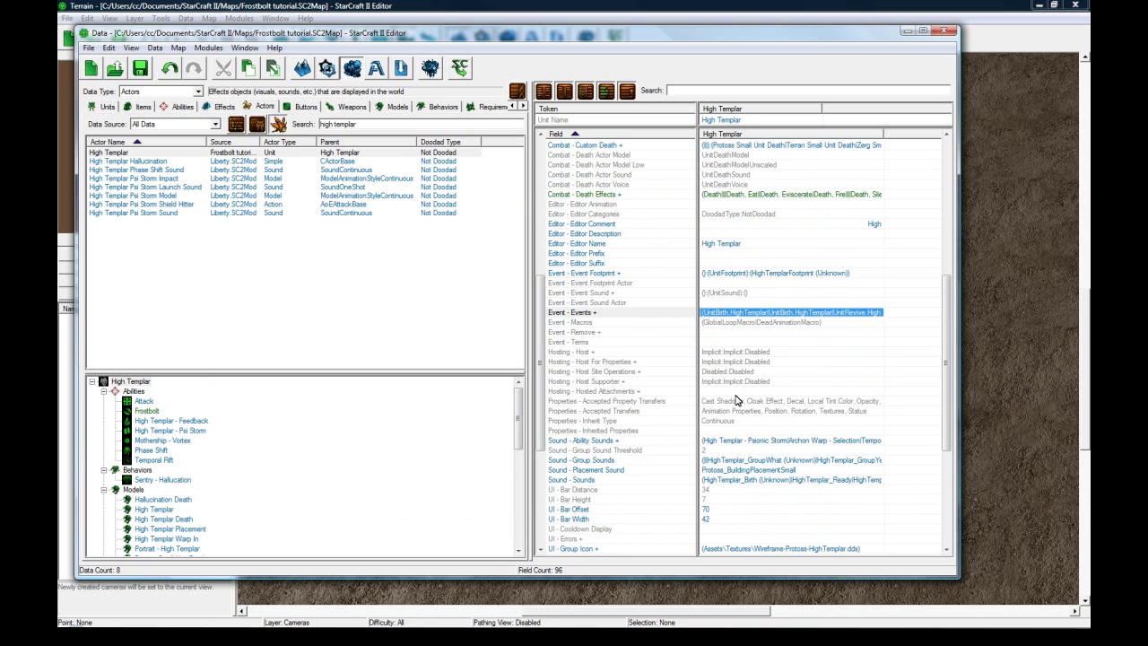
scroll(735, 398, down, 1)
scroll(740, 398, up, 3)
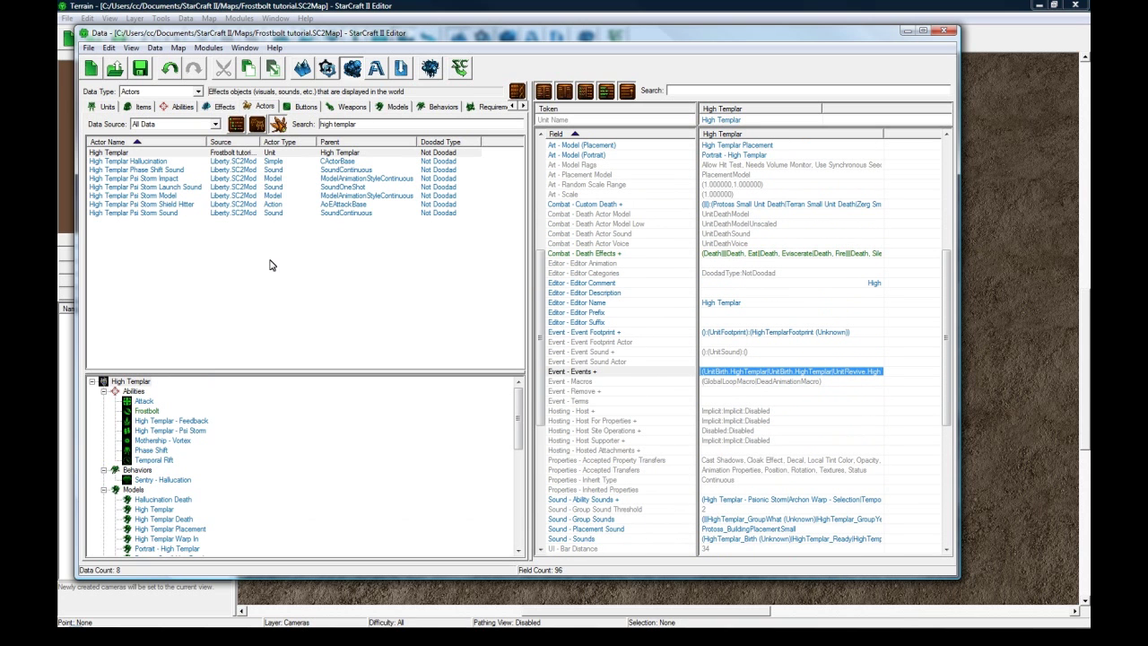
drag(392, 124, 294, 125)
key(BackSpace)
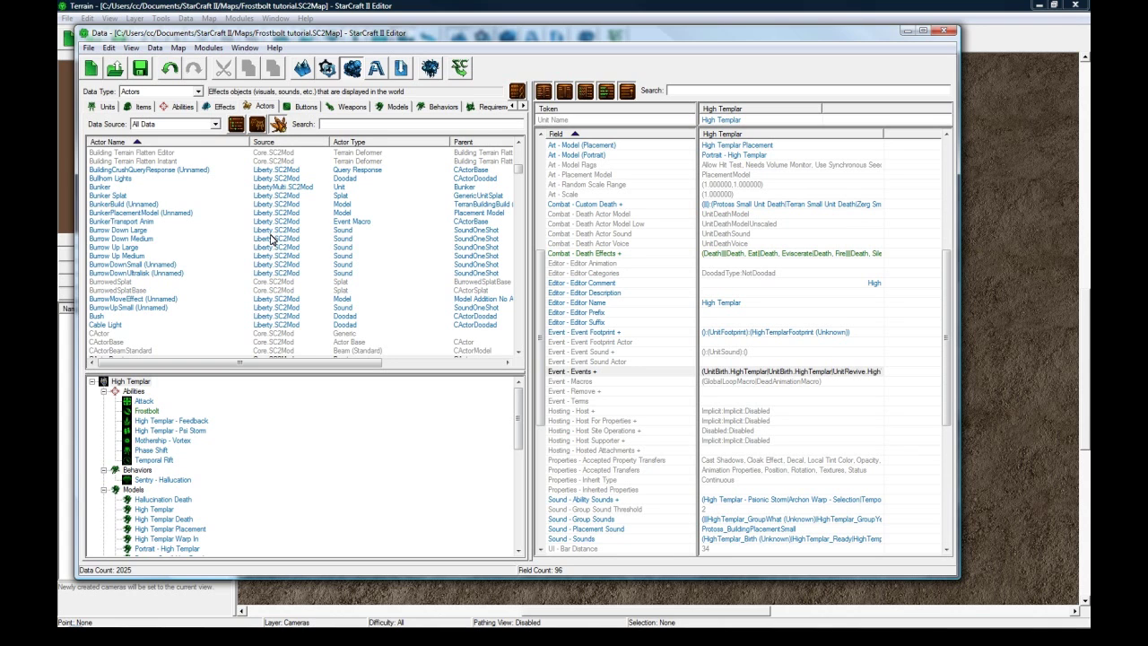
Add a new actor object named Frostbolt Effect with an ID suggested from its name.
click(179, 125)
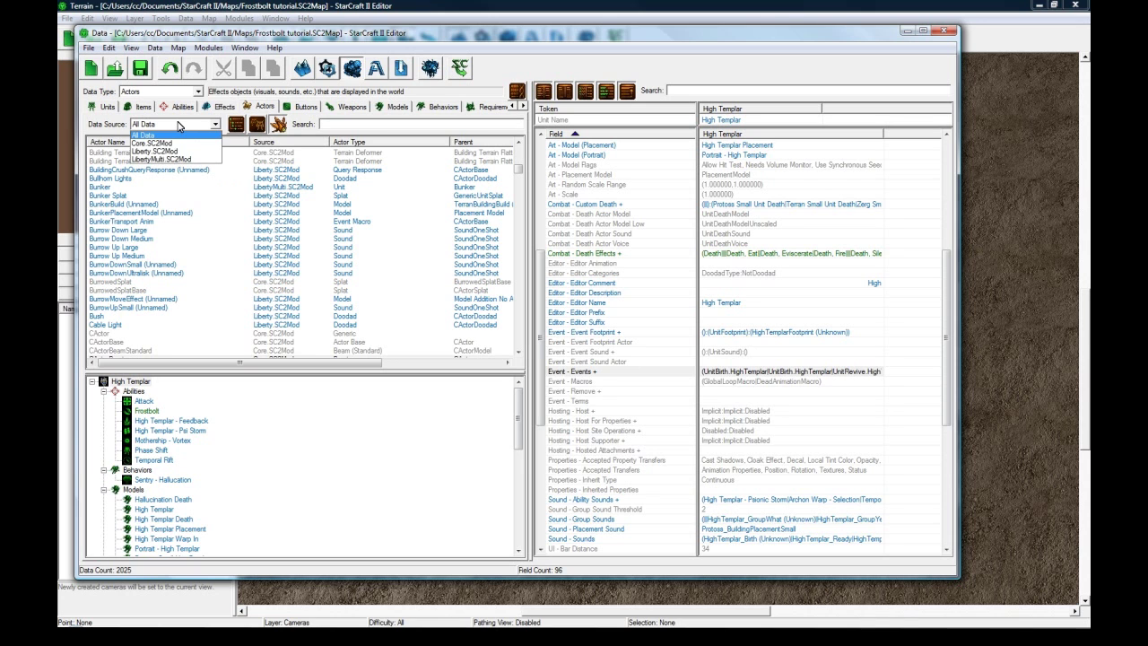
click(178, 127)
click(184, 179)
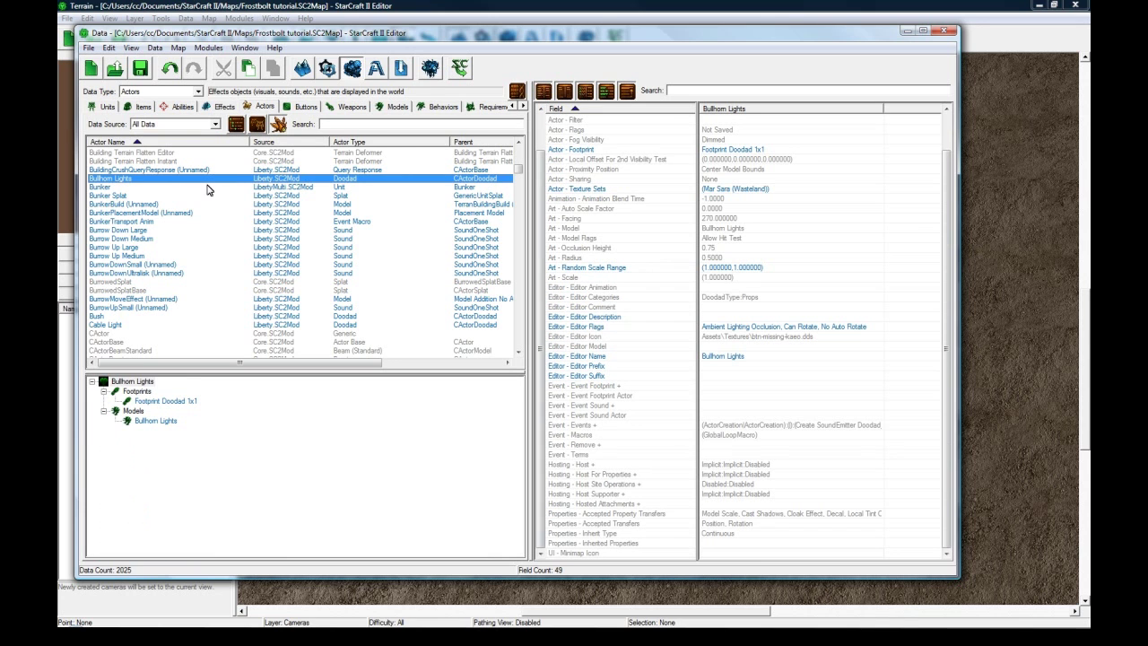
right_click(184, 179)
click(213, 184)
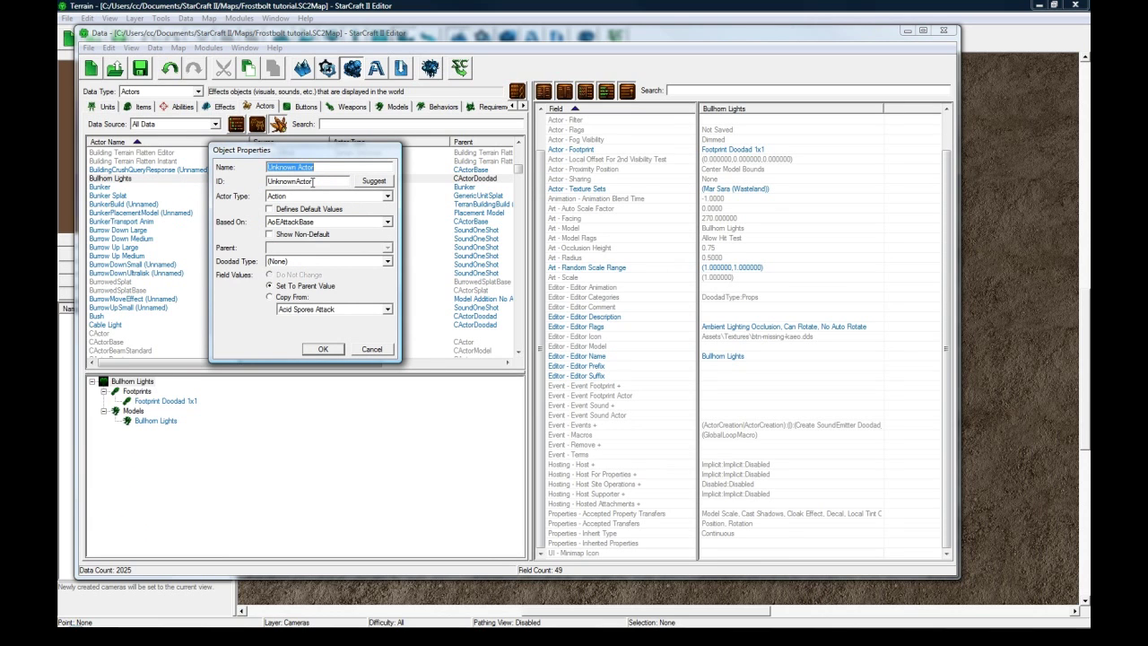
text(FrostBolt Effect)
click(373, 181)
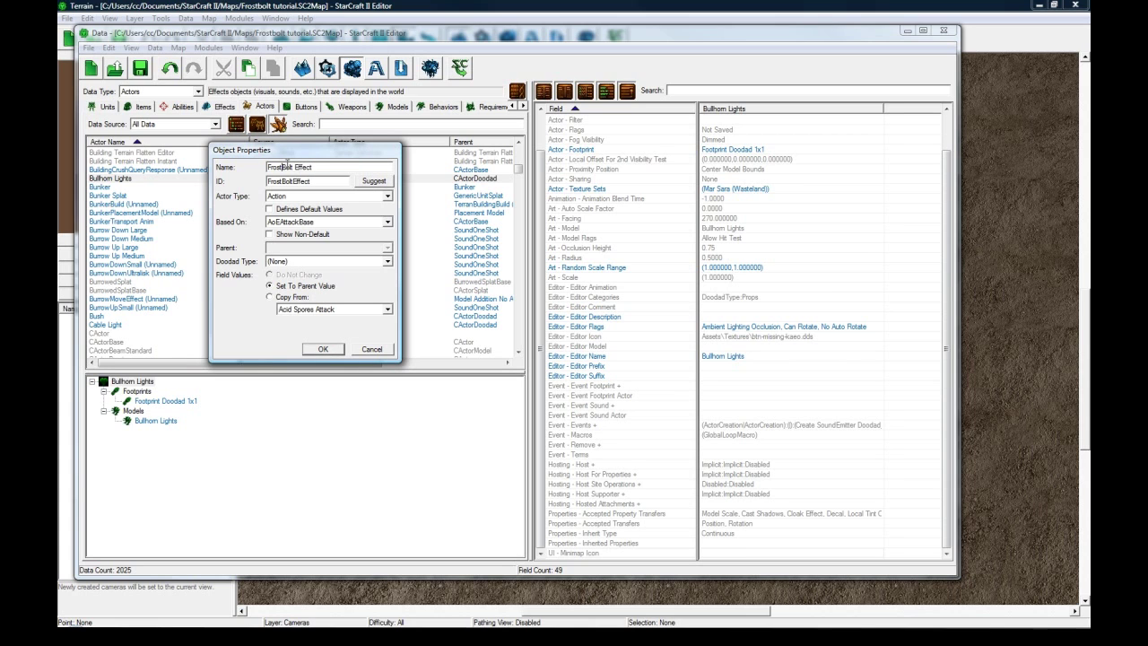
click(385, 186)
Make it a Model actor based on Model Animation Style Continuous and create it.
click(350, 197)
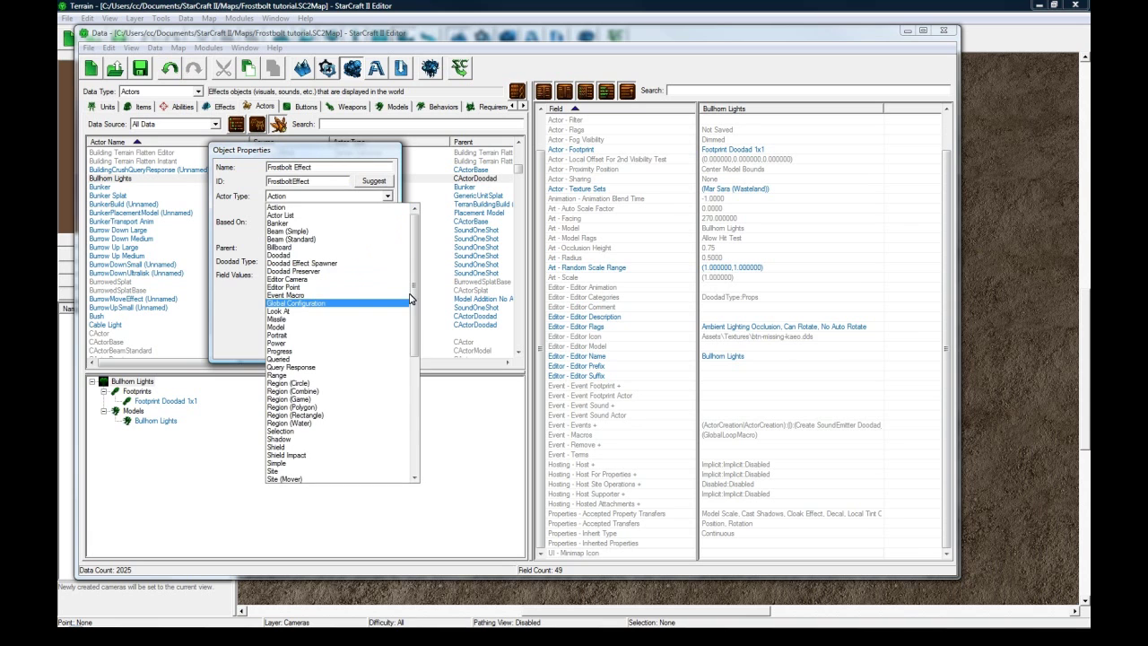
drag(415, 303, 417, 298)
click(334, 311)
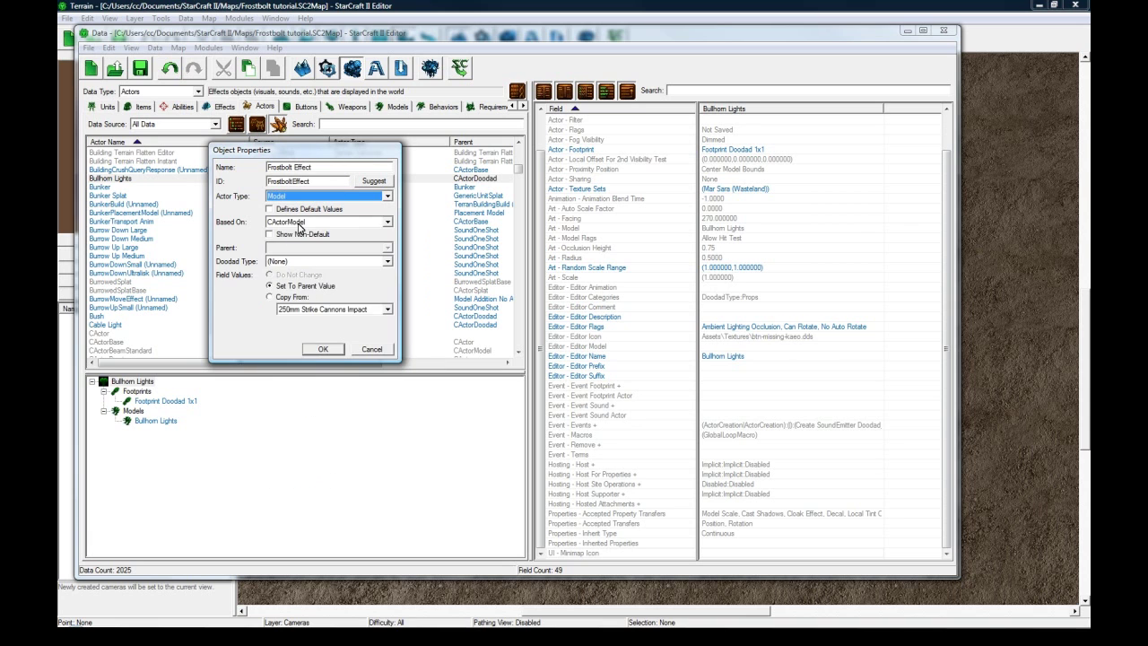
click(375, 223)
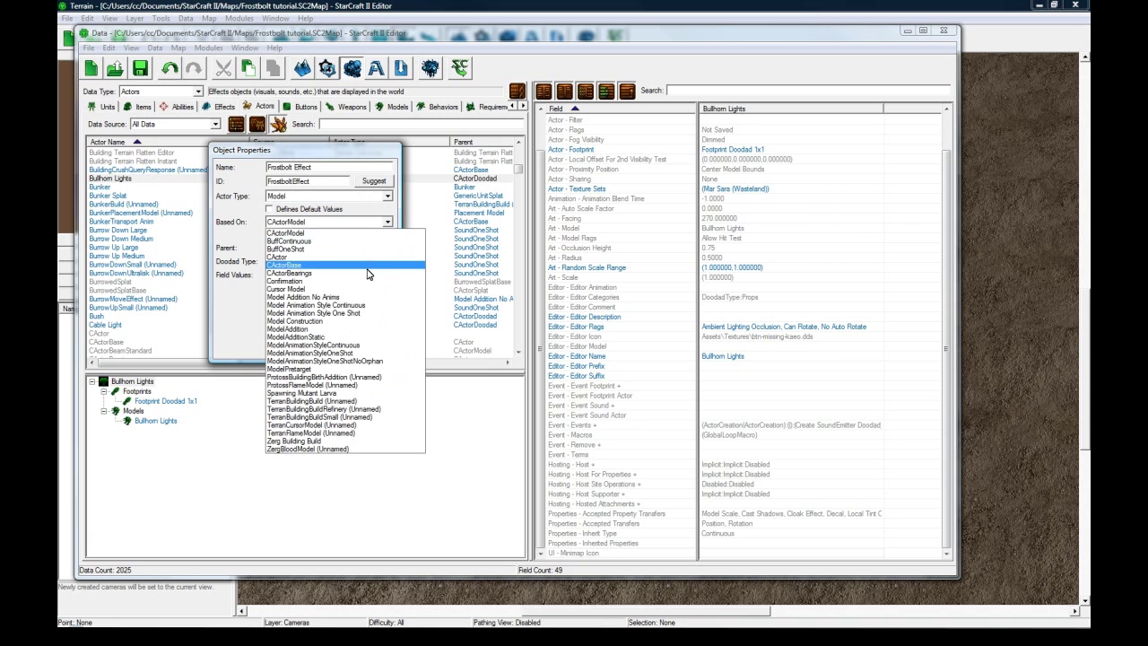
click(359, 306)
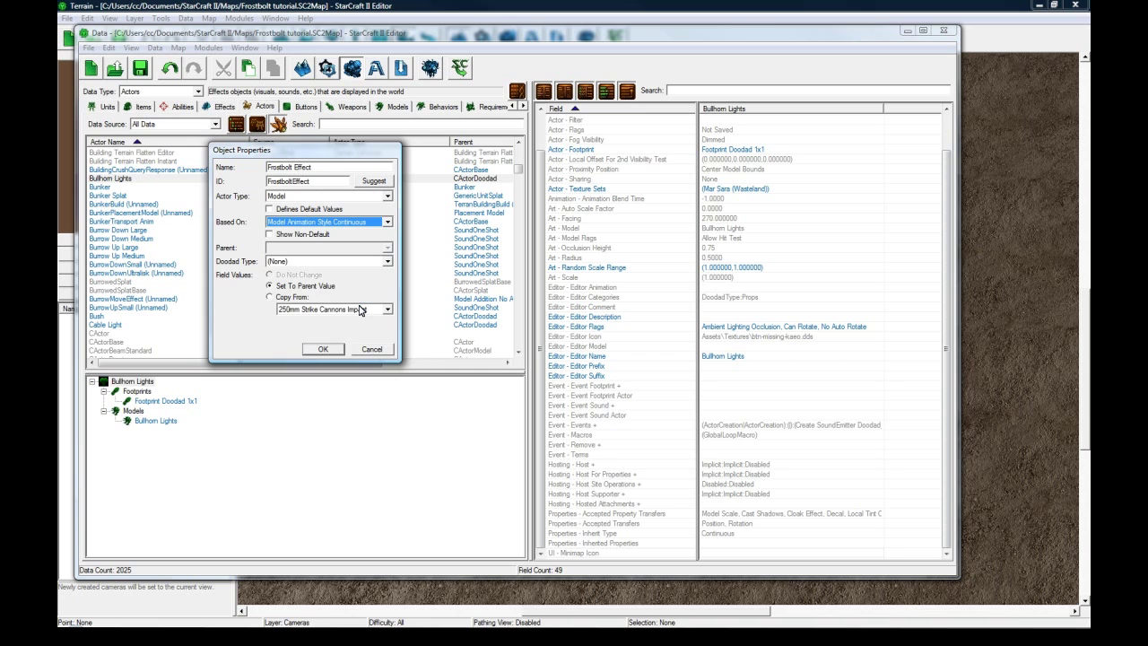
click(320, 350)
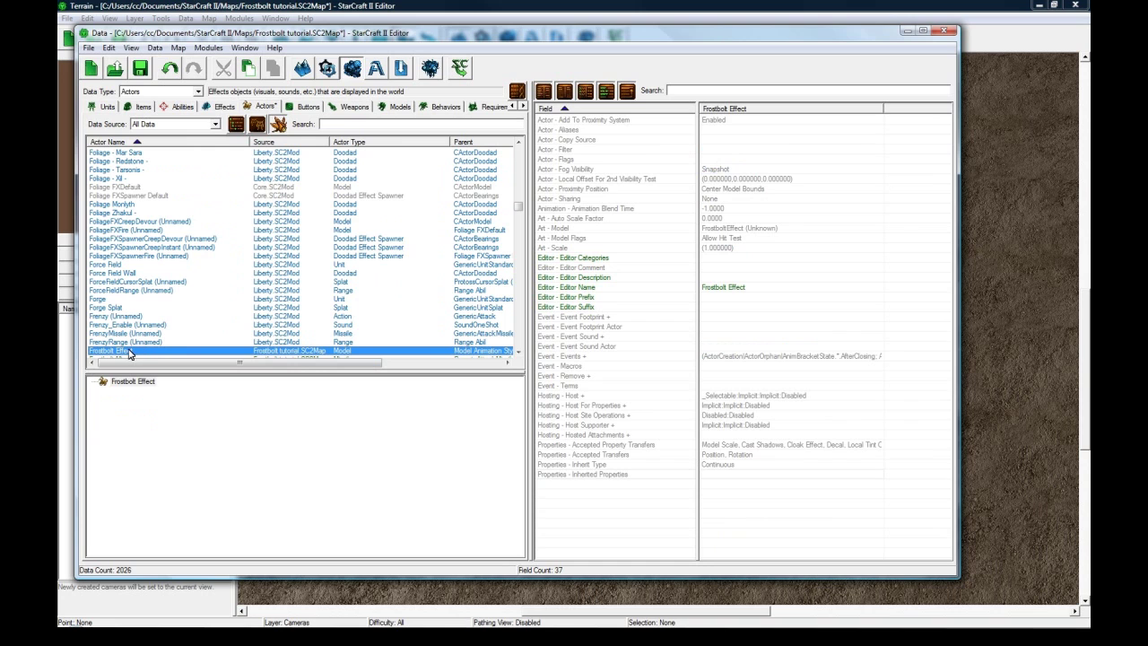
Set the Frostbolt Effect actor's Art - Model to Active Crystals.
double_click(731, 230)
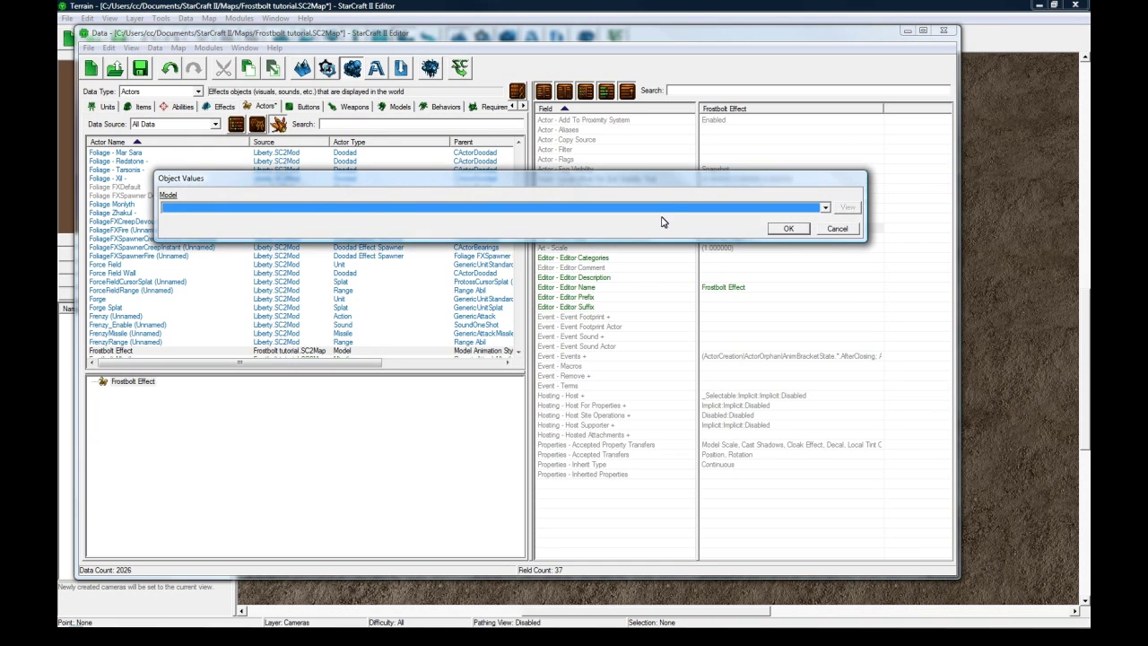
click(687, 210)
drag(829, 231, 830, 235)
click(385, 275)
click(787, 229)
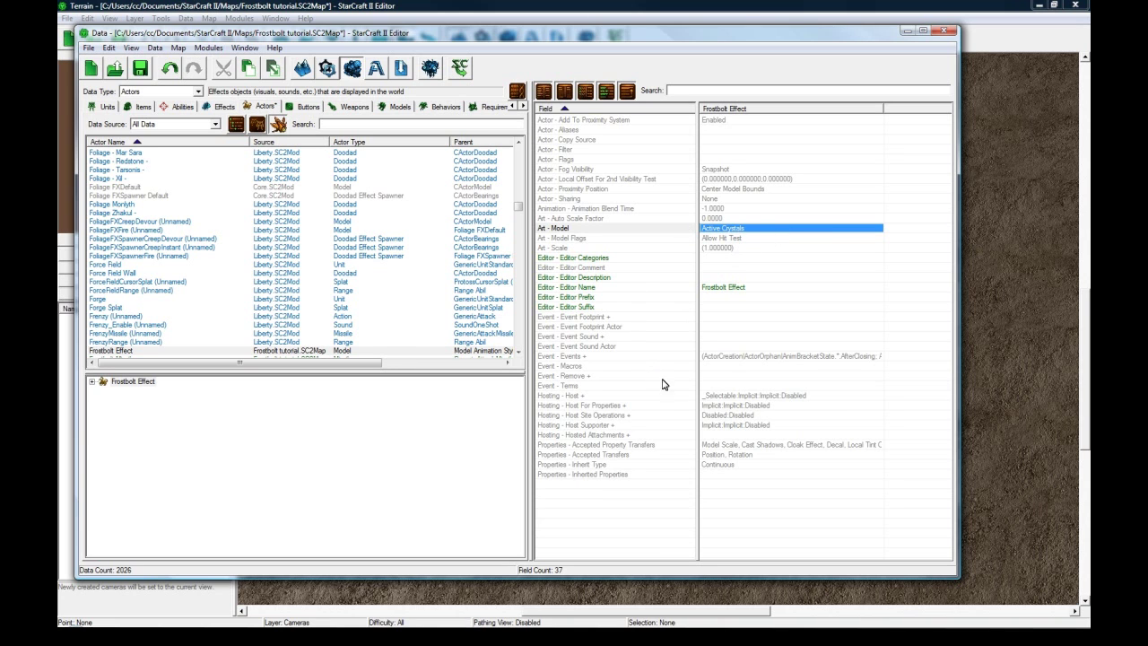
Set the Hosting - Host subject to _Unit.
click(726, 395)
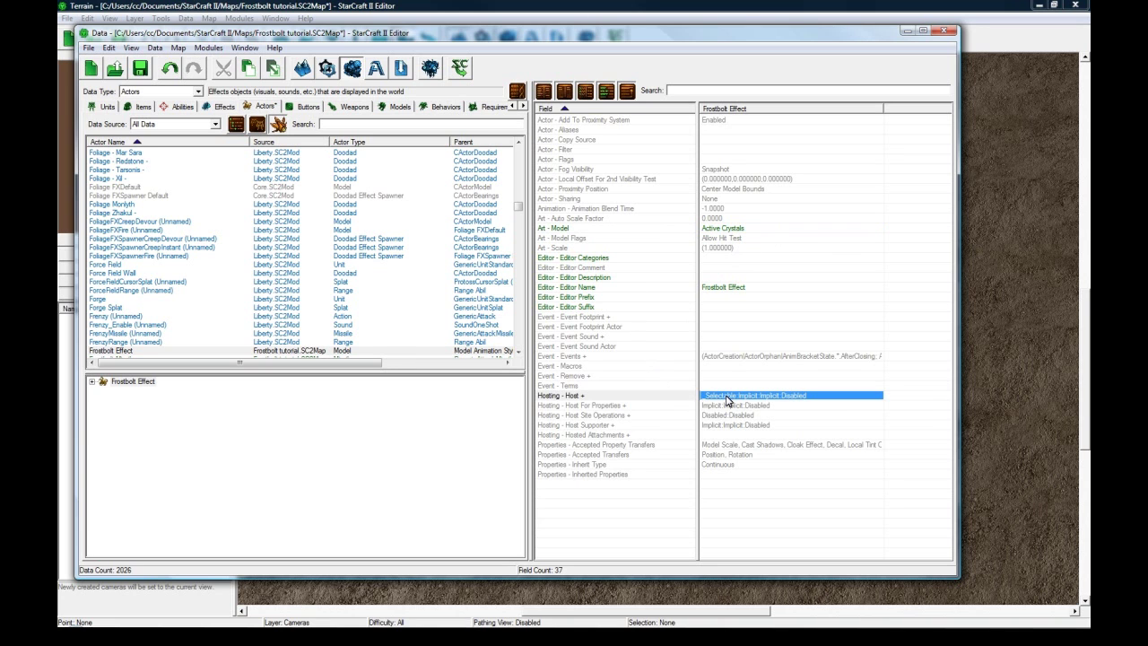
double_click(728, 399)
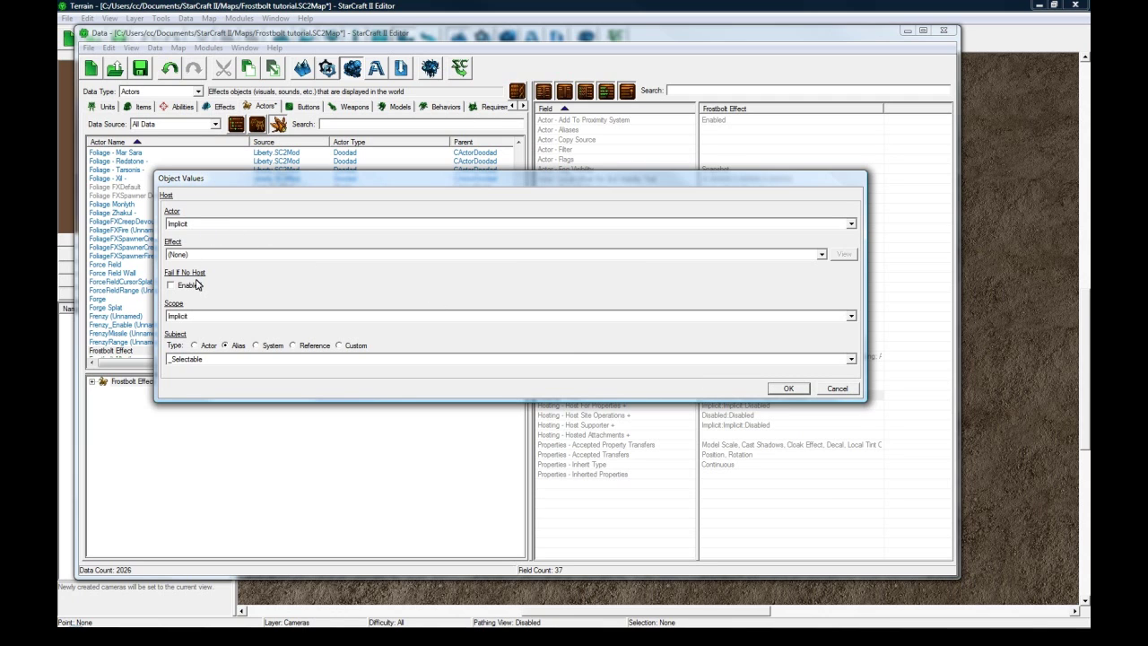
click(242, 359)
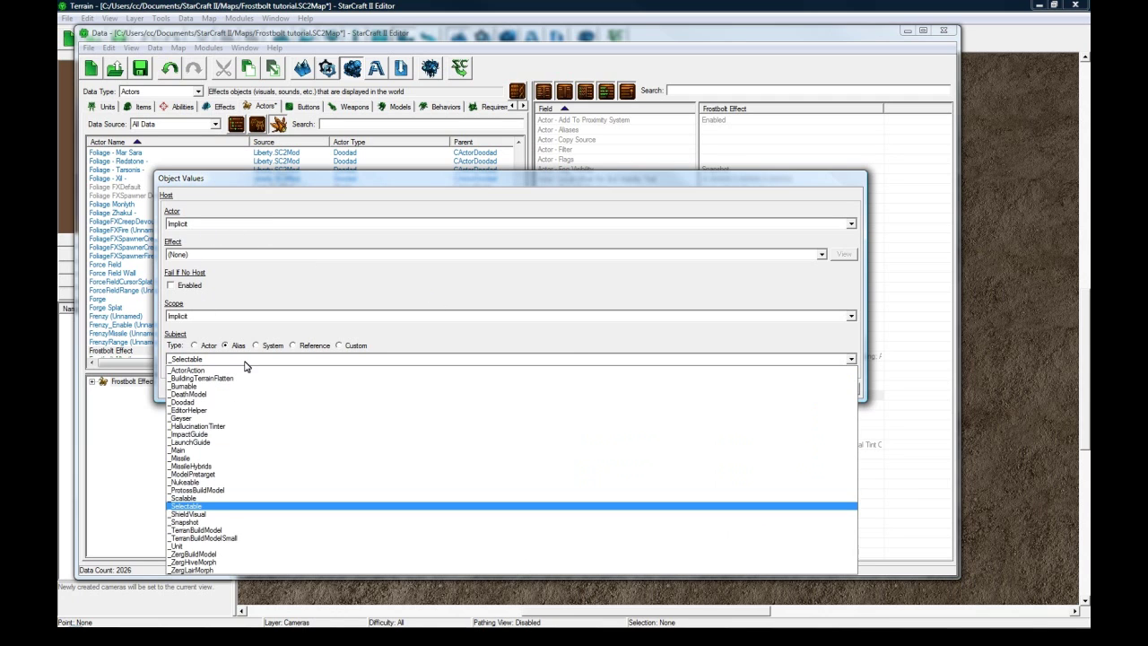
click(246, 546)
click(786, 389)
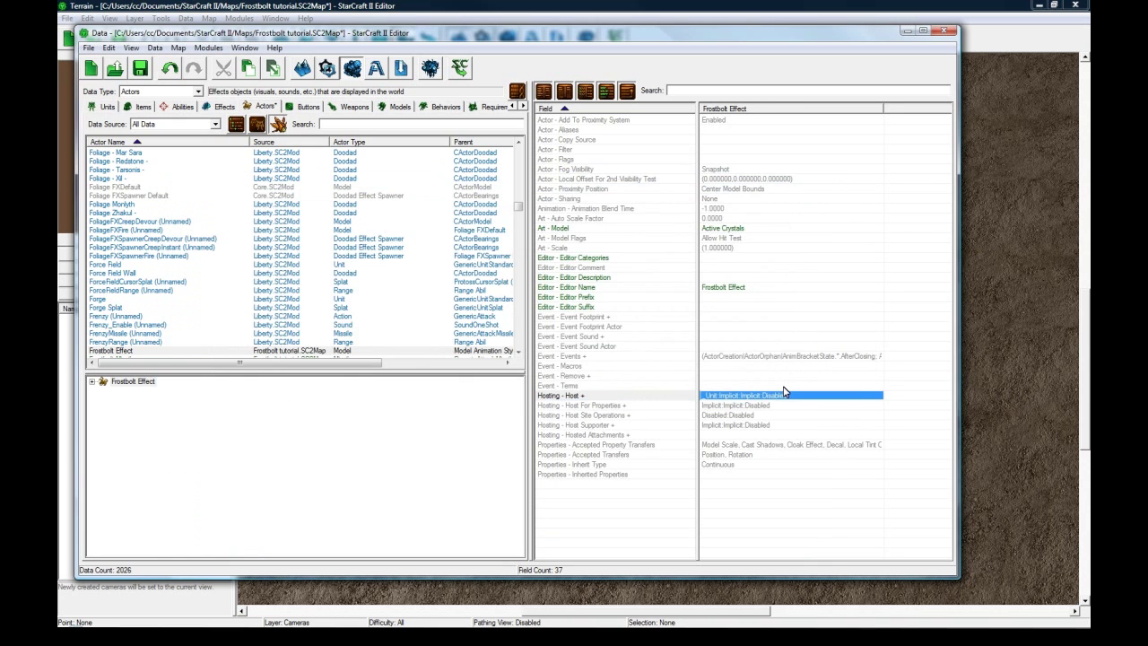
click(730, 415)
Add an SOpAttachCenter entry to Hosting - Host Site Operations.
double_click(732, 417)
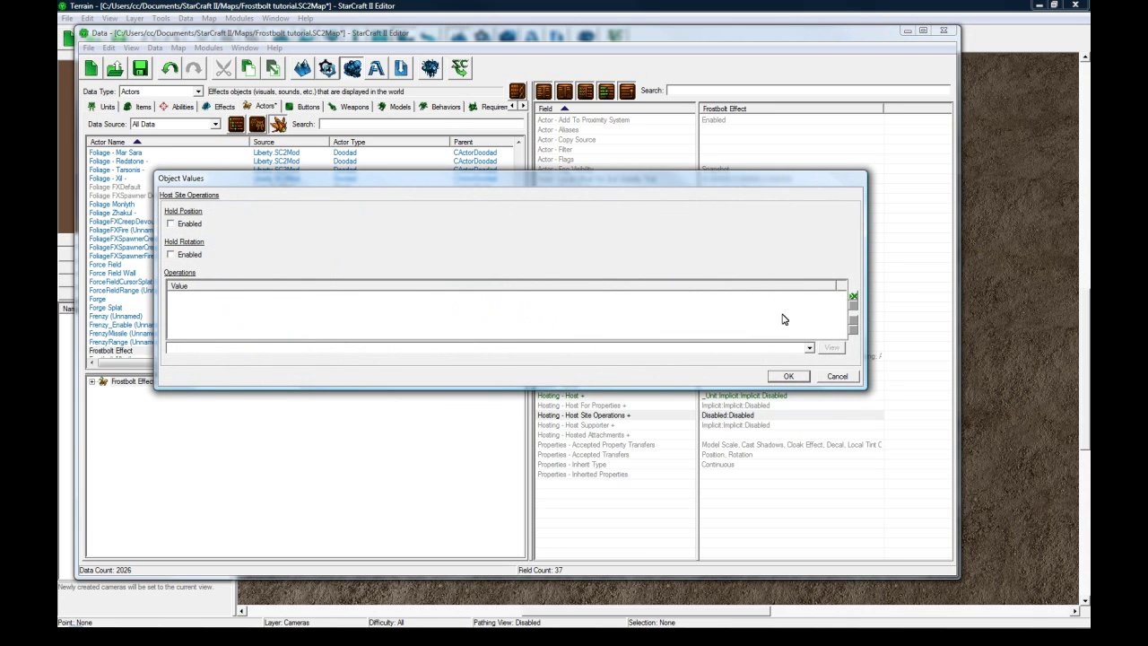
click(853, 296)
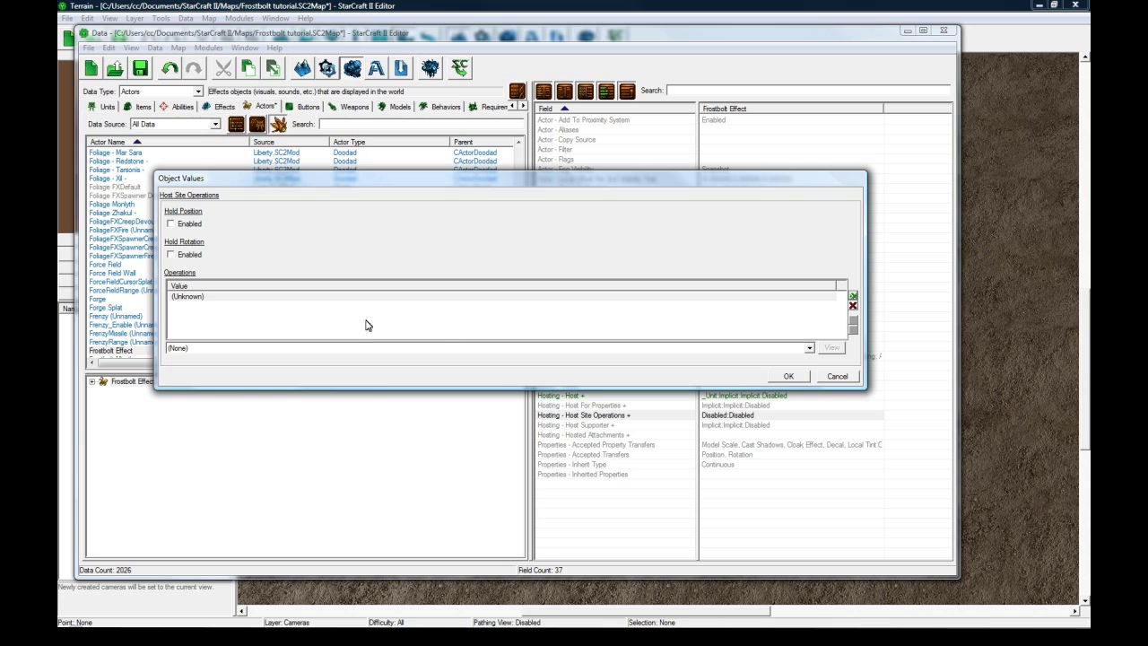
click(239, 349)
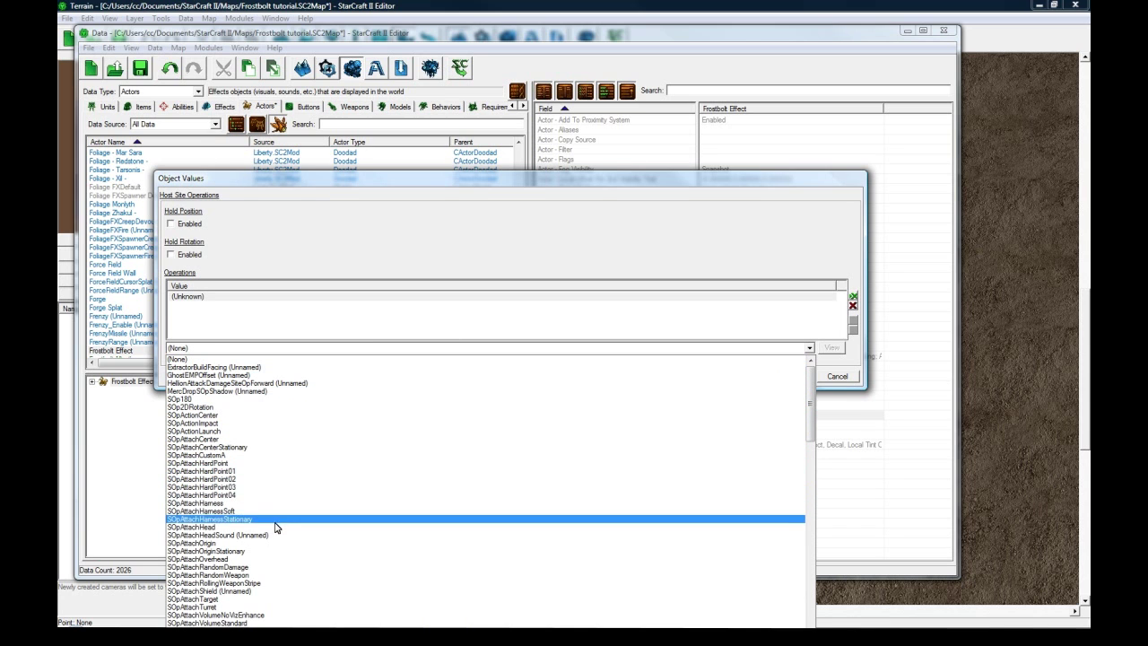
scroll(269, 520, down, 1)
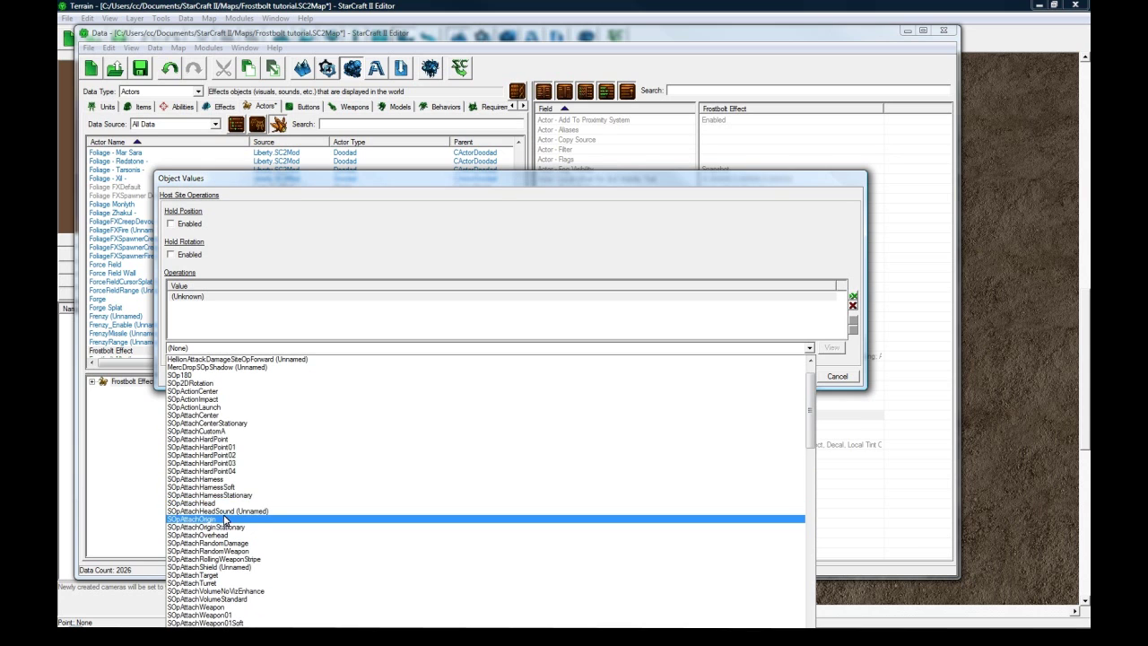
click(221, 416)
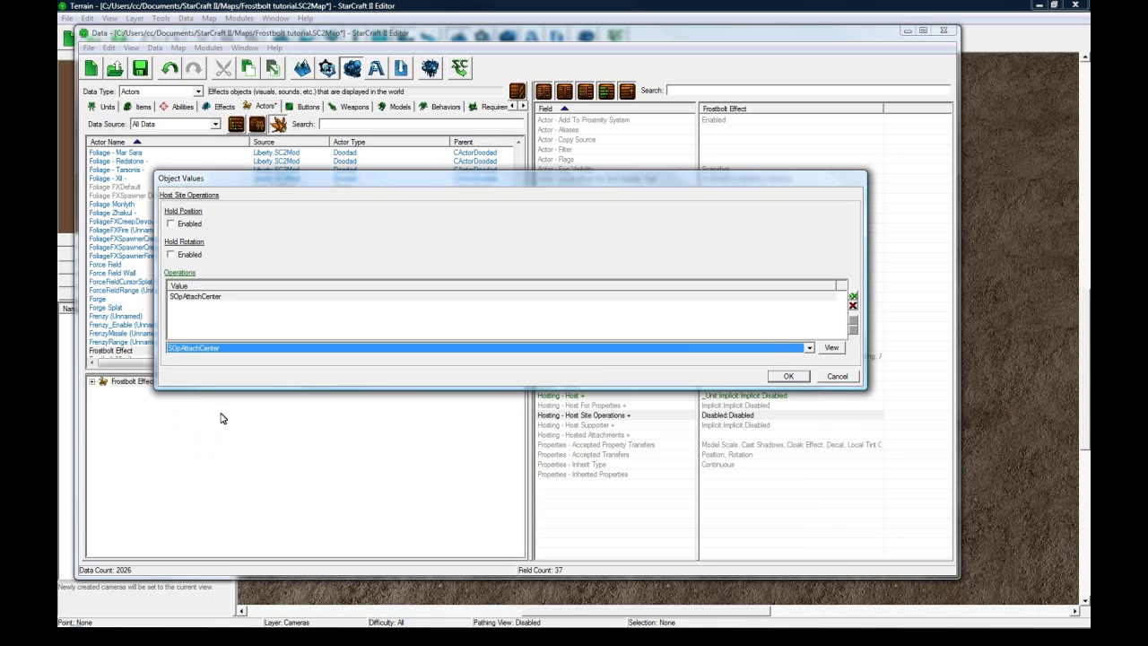
click(783, 377)
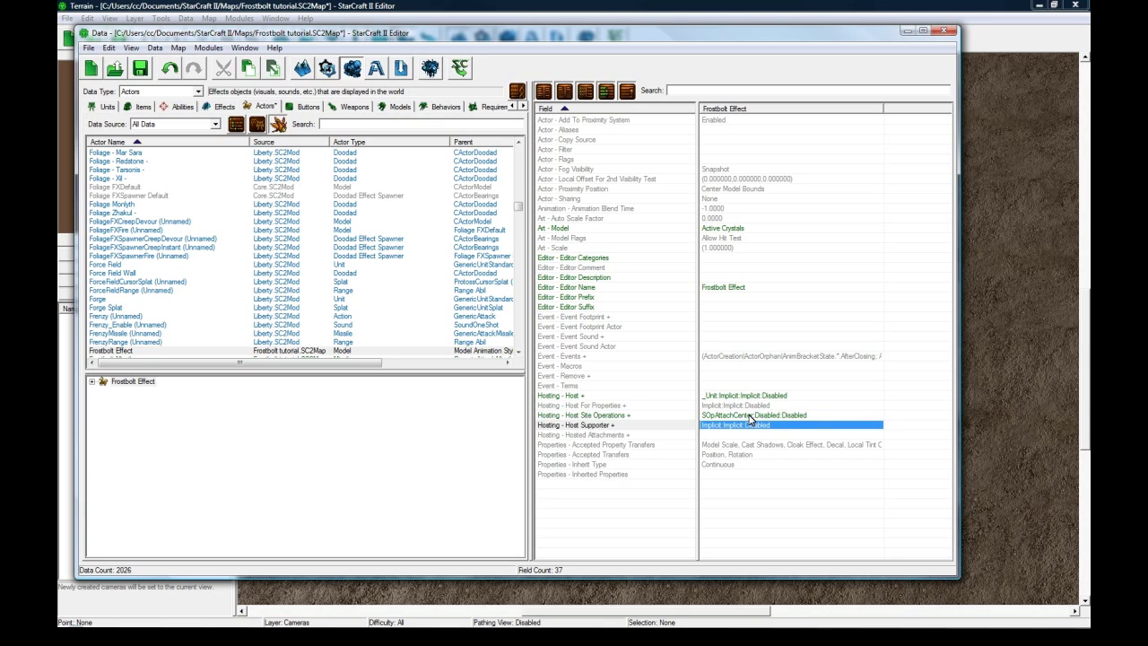
Recheck the Hosting - Host settings, leaving them unchanged.
click(718, 395)
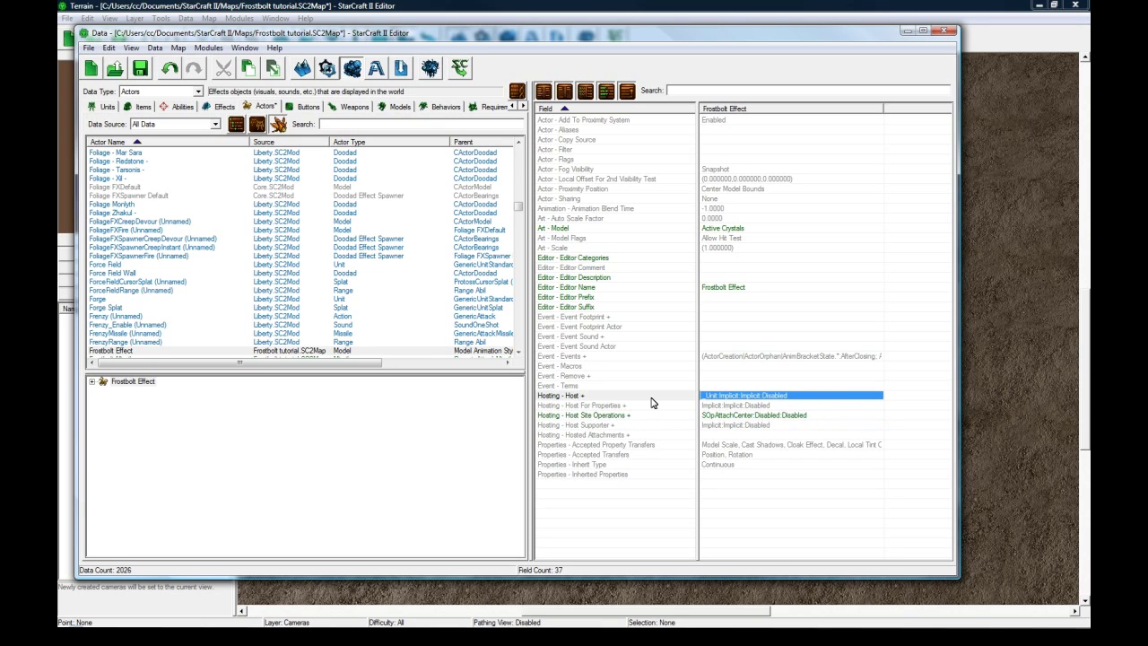
double_click(725, 400)
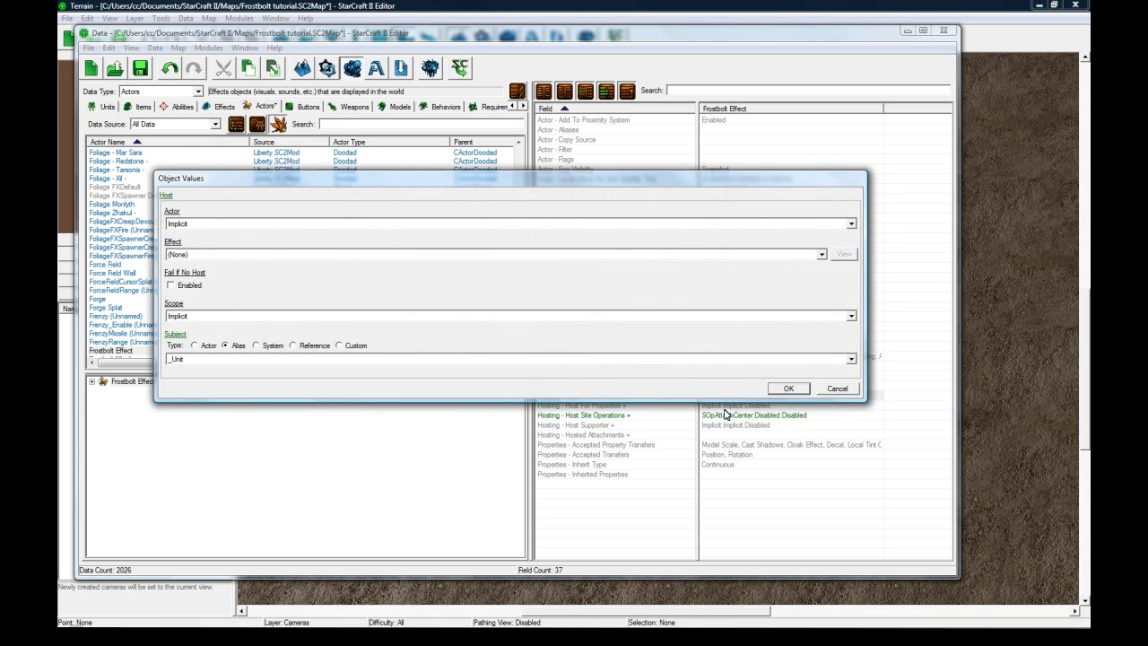
click(835, 392)
click(717, 416)
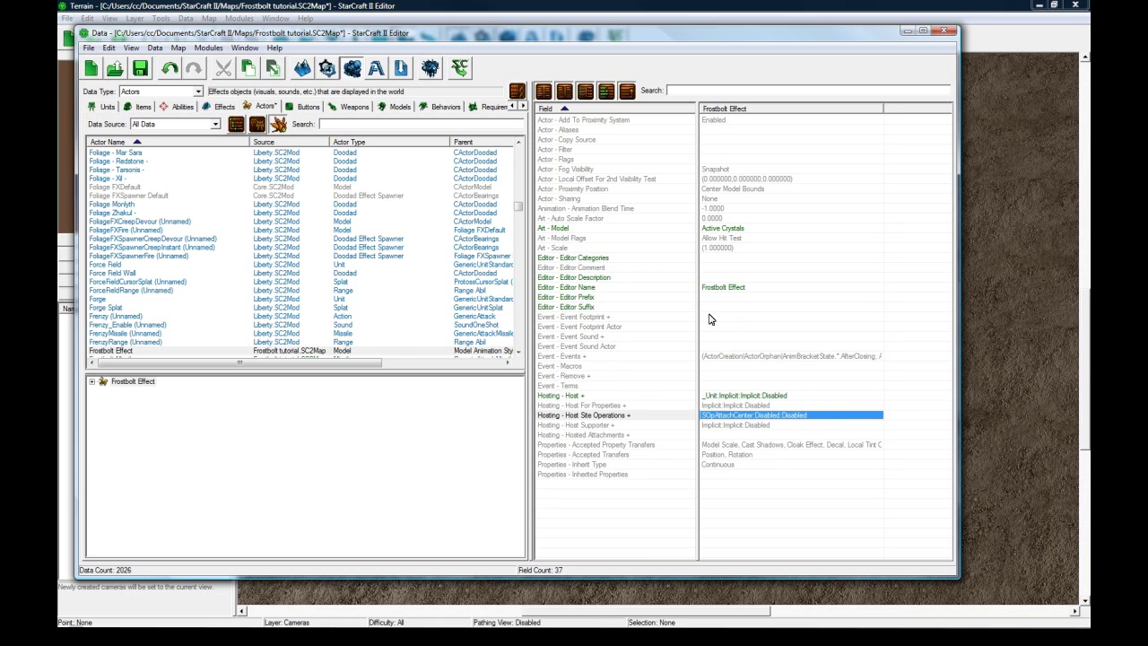
Add a new damage event to the actor's events and inspect the ActorCreation animation bracket.
double_click(717, 358)
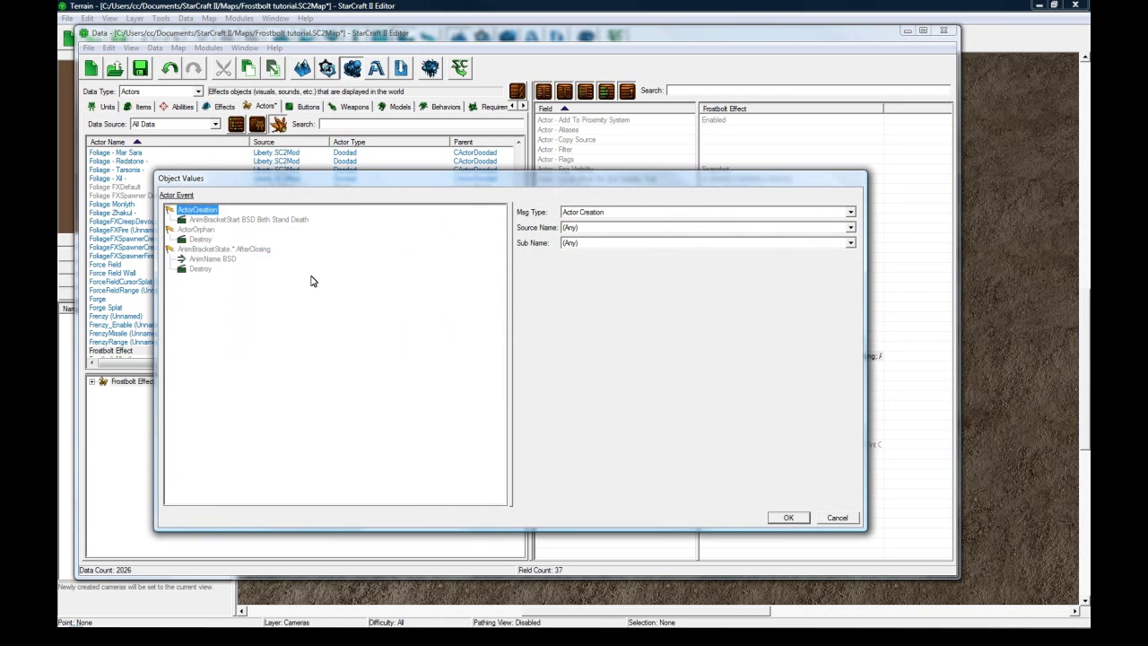
click(236, 252)
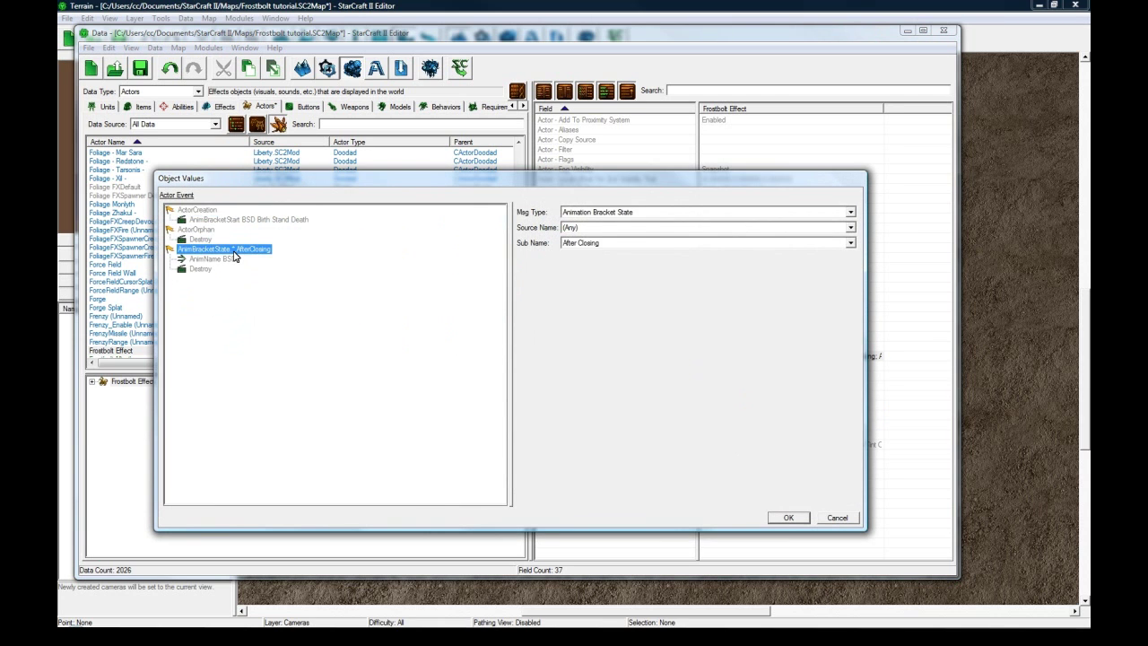
right_click(218, 254)
click(240, 255)
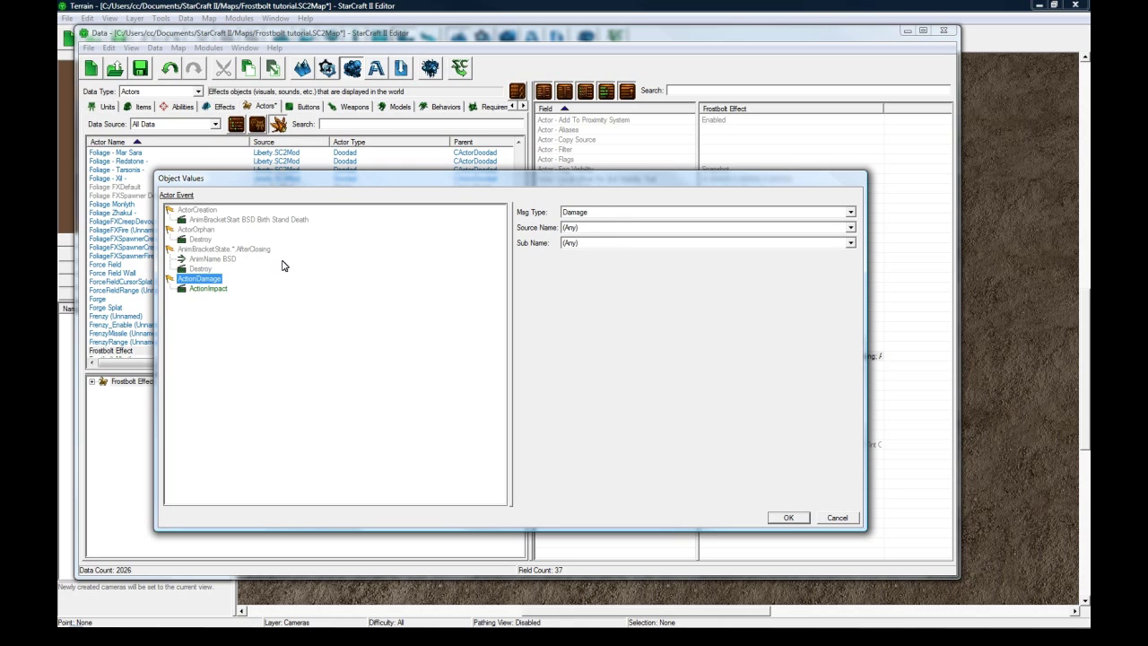
click(202, 210)
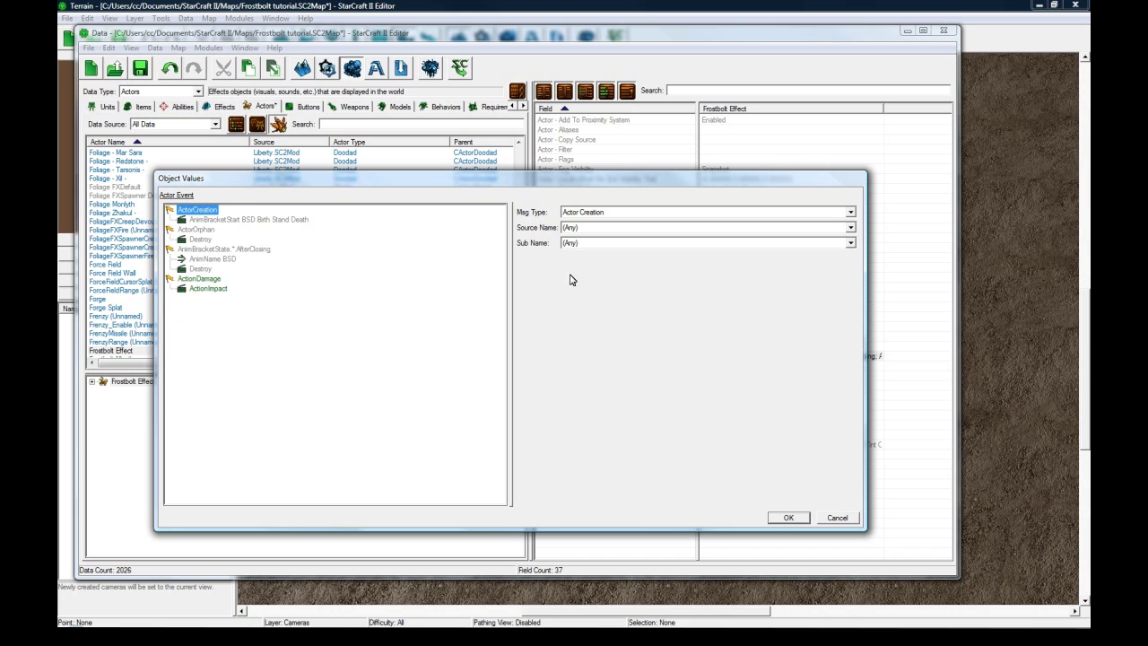
click(203, 220)
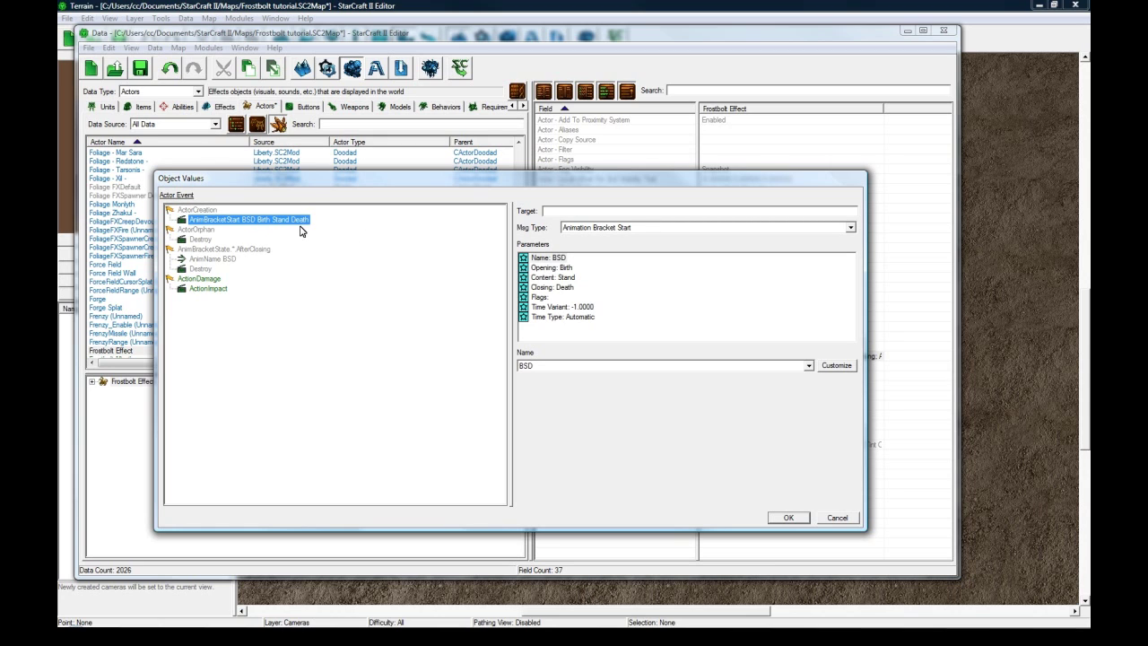
click(248, 220)
click(202, 211)
click(251, 219)
Change the new event to trigger on Behavior Frostbolt Chill with sub name On.
click(199, 279)
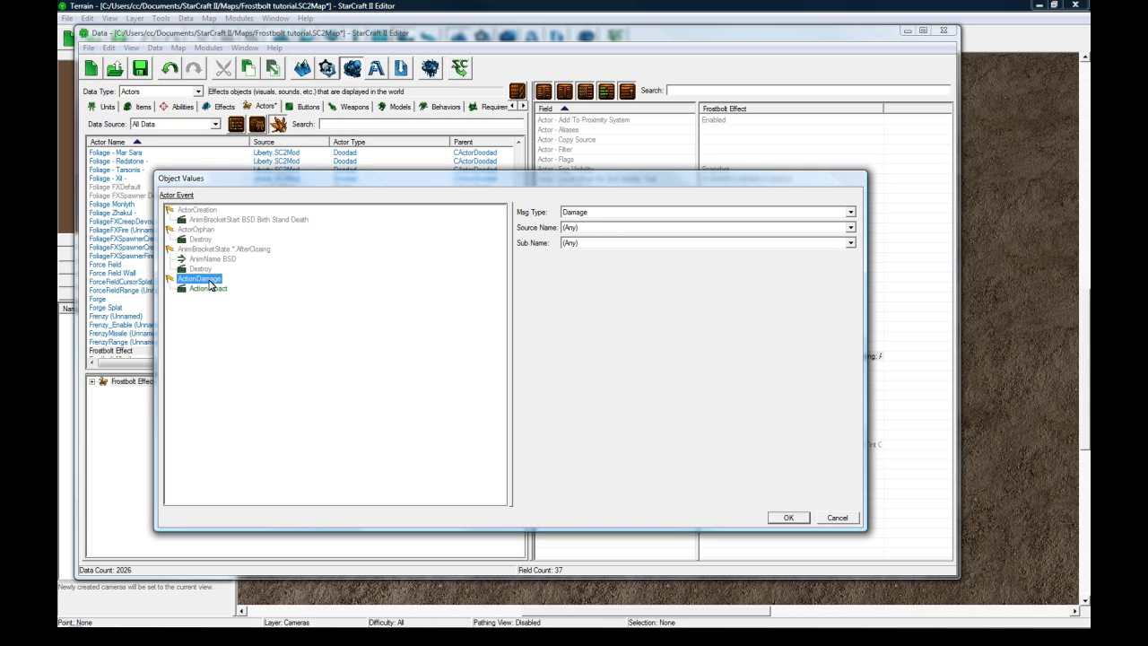
click(612, 214)
scroll(612, 224, up, 5)
click(605, 228)
click(589, 230)
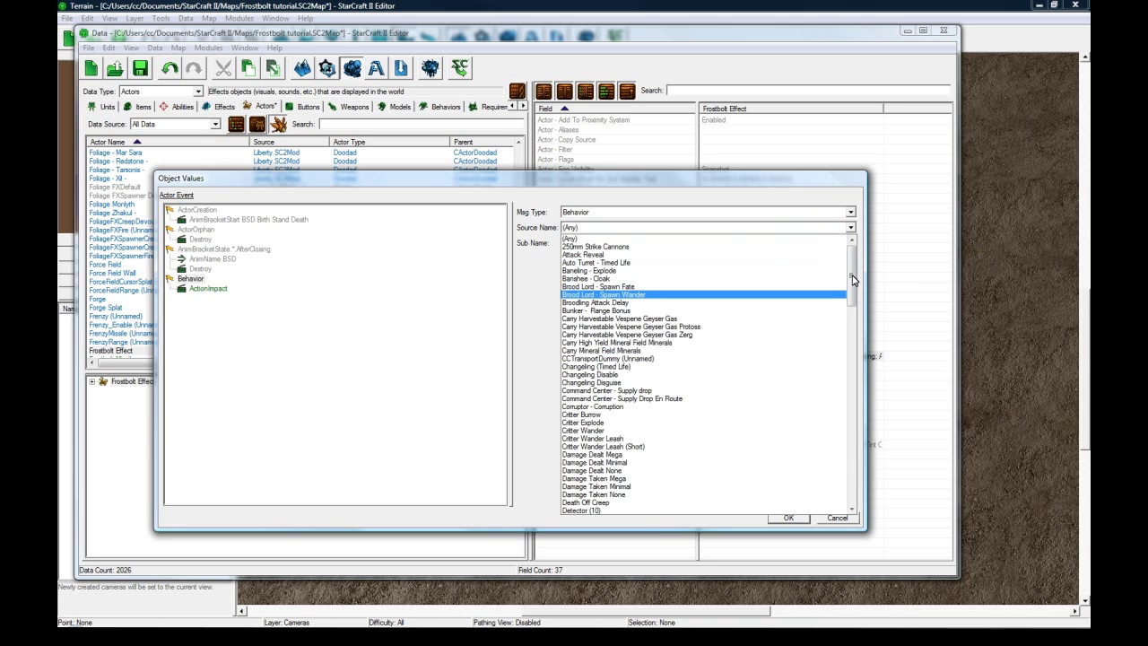
drag(852, 276, 853, 296)
key(f)
click(637, 480)
click(616, 243)
click(575, 319)
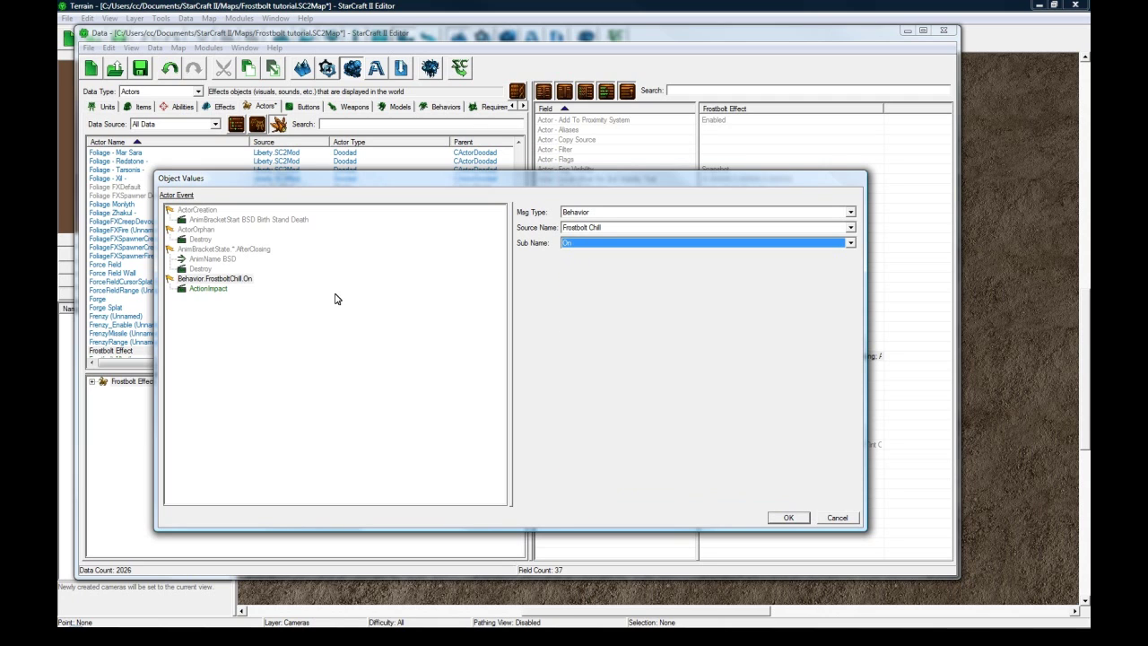
Give the Frostbolt Chill On event a Create action.
click(211, 289)
click(592, 230)
scroll(625, 453, down, 5)
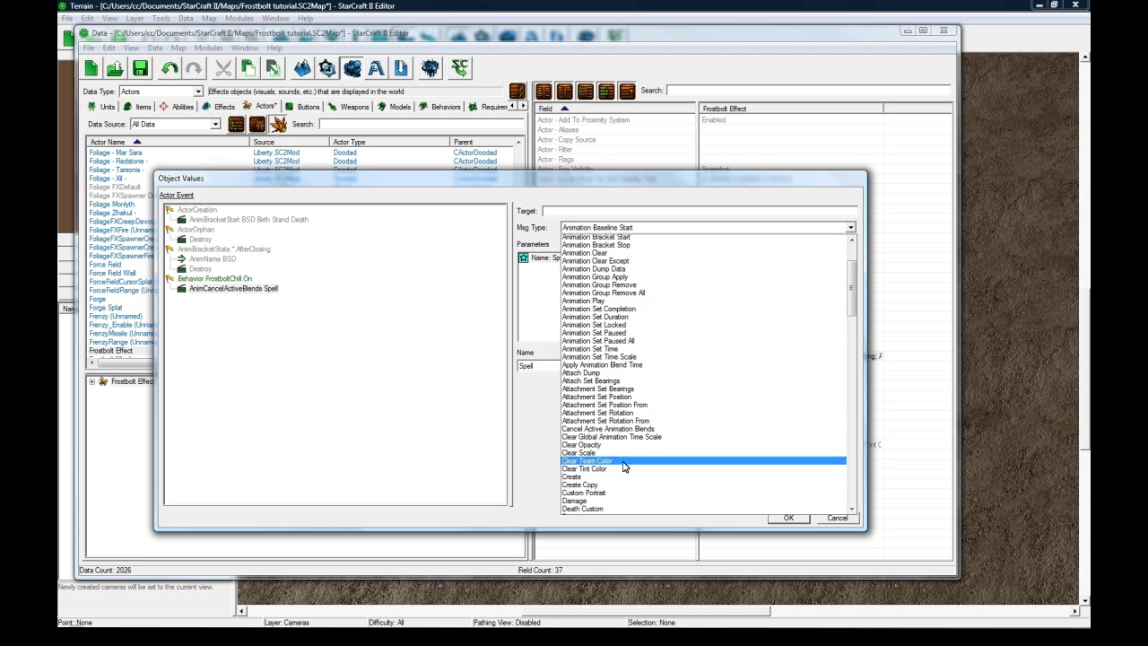
click(610, 458)
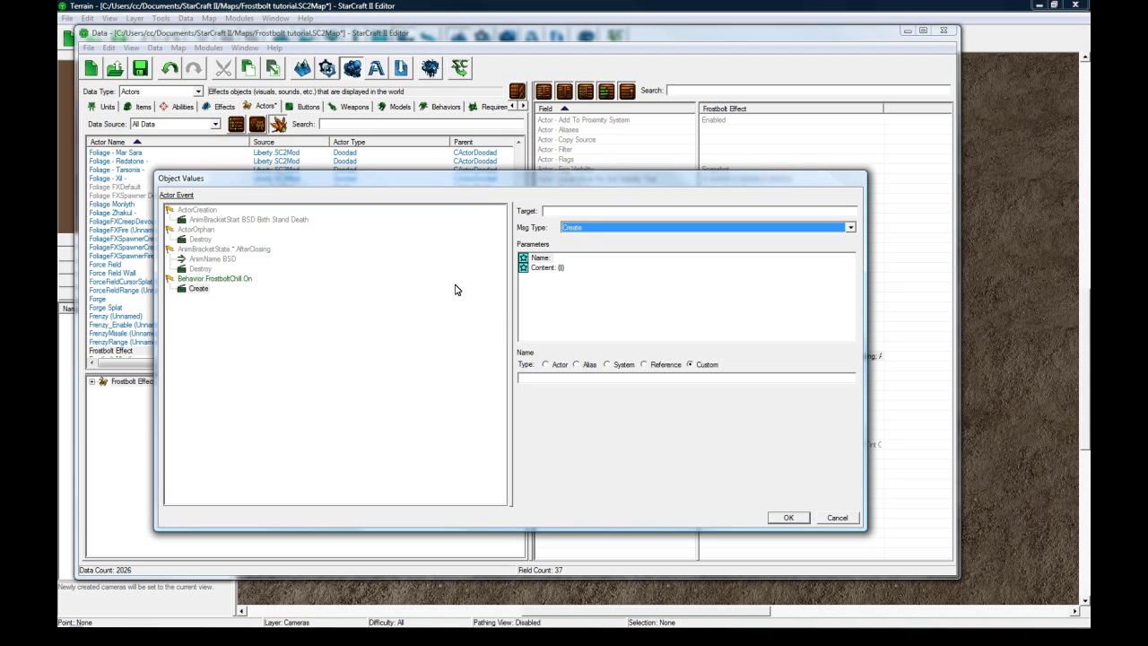
Duplicate the event as Frostbolt Chill Off with a Destroy action.
click(215, 279)
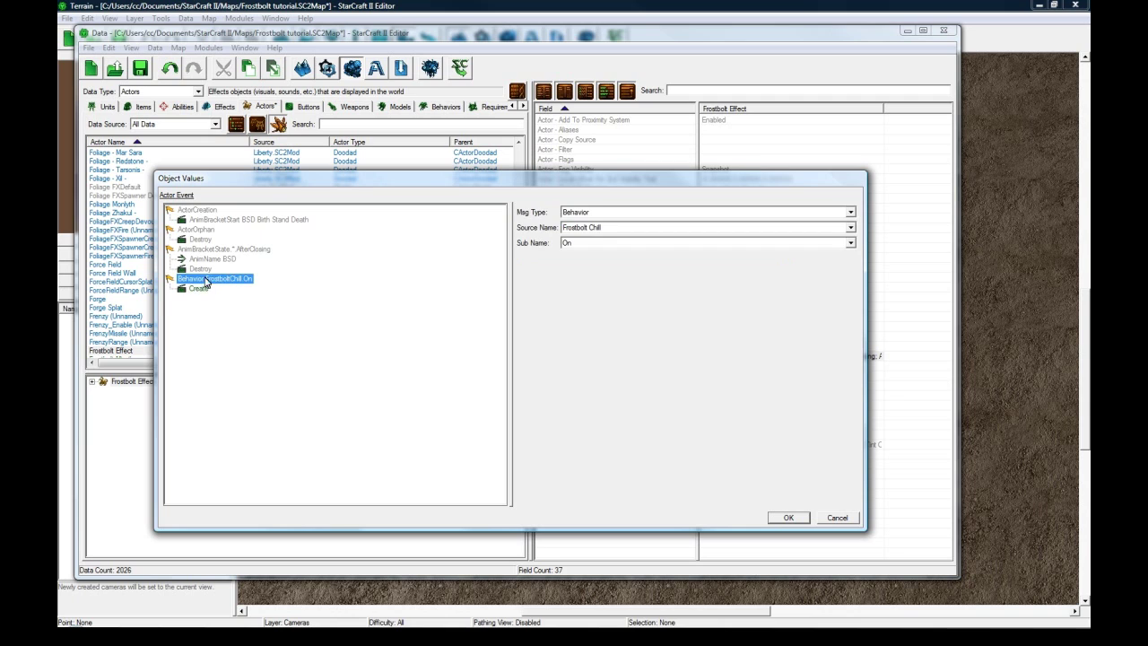
key(ctrl+v)
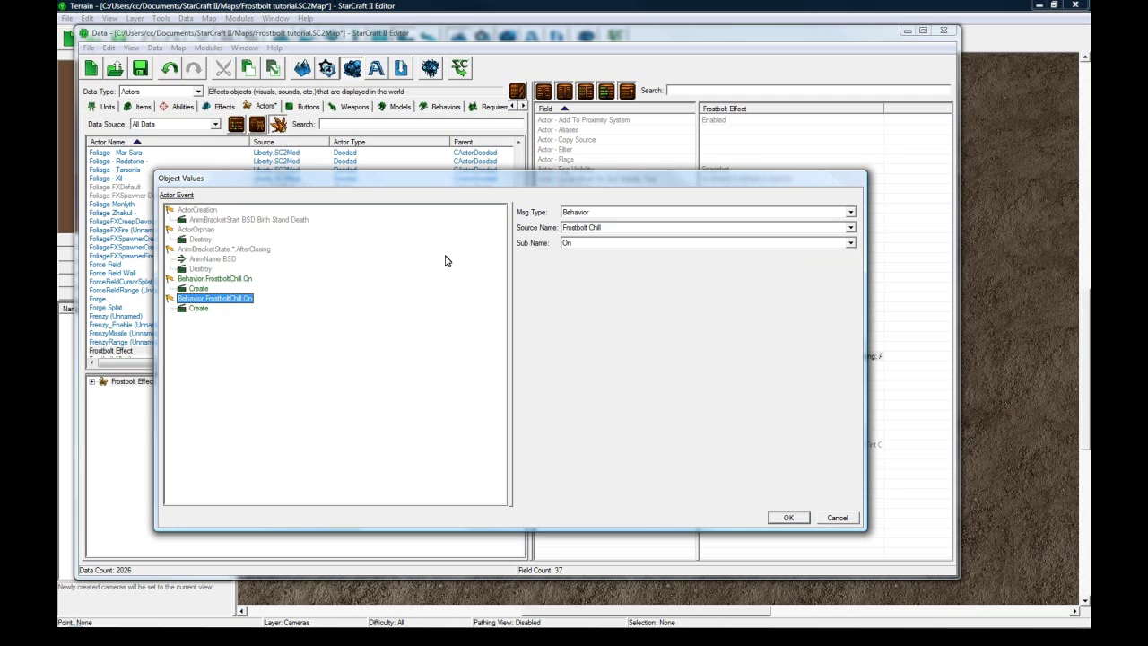
click(576, 243)
click(583, 305)
click(199, 308)
click(595, 228)
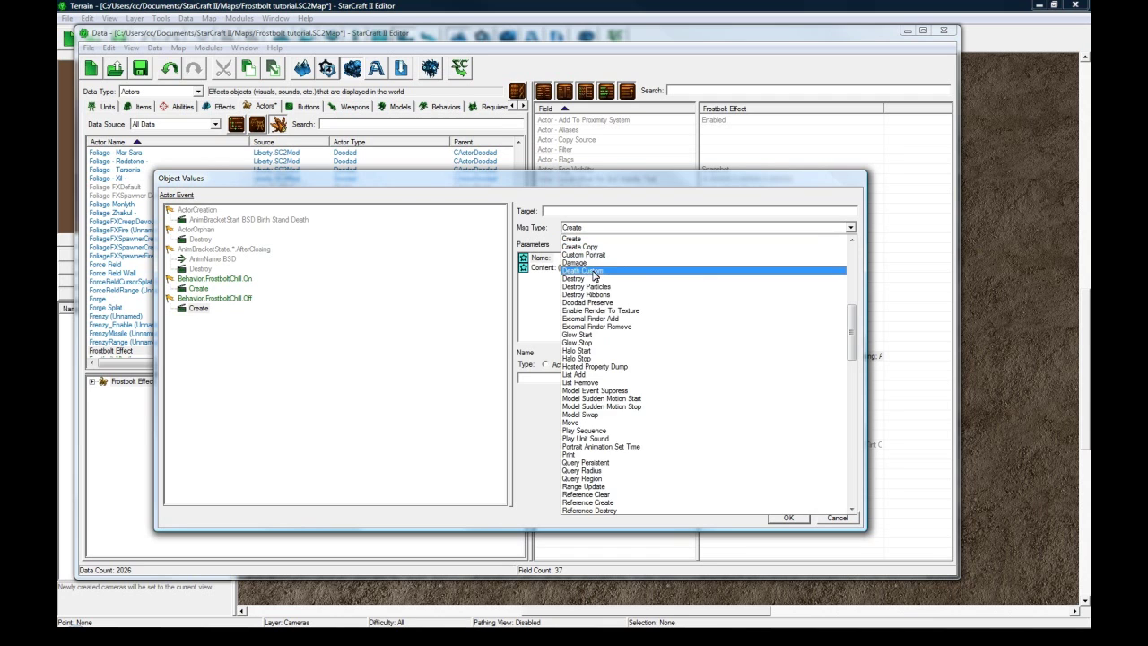
click(573, 278)
click(194, 309)
click(219, 299)
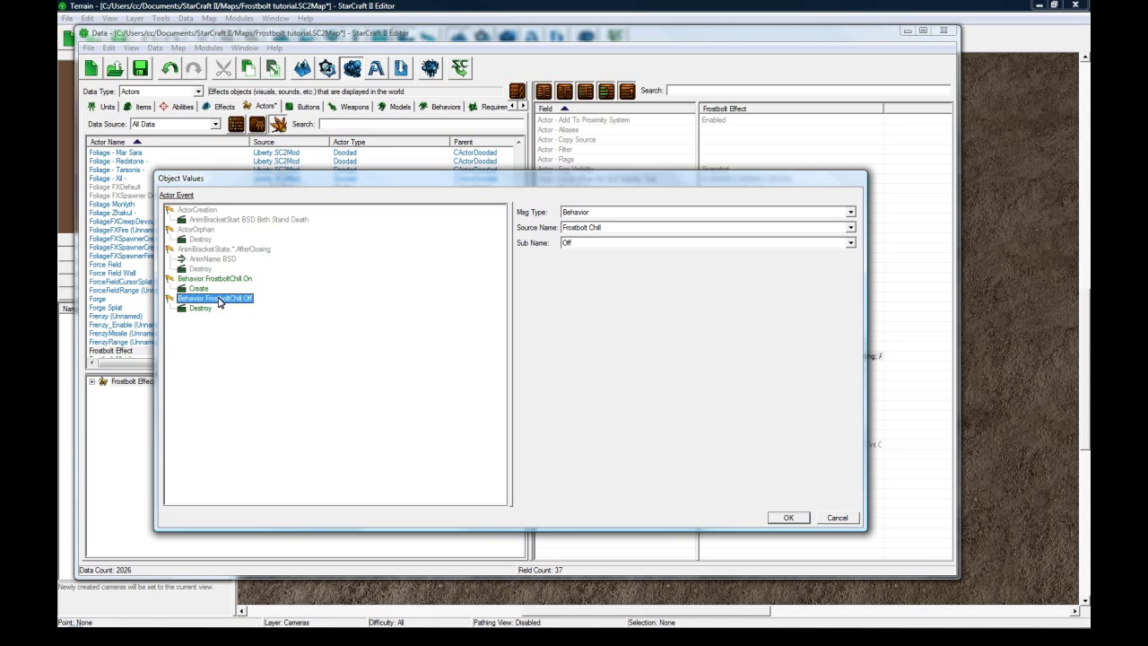
Add a new Actor Creation event to the Frostbolt Effect actor.
right_click(219, 303)
click(260, 309)
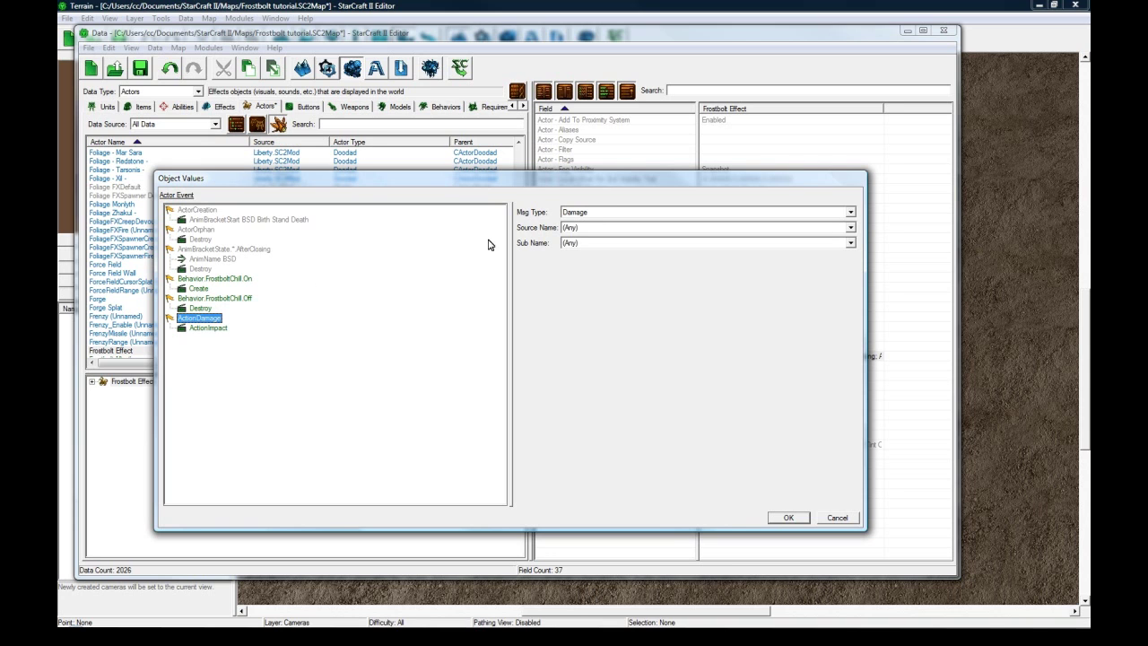
click(581, 214)
scroll(592, 269, up, 5)
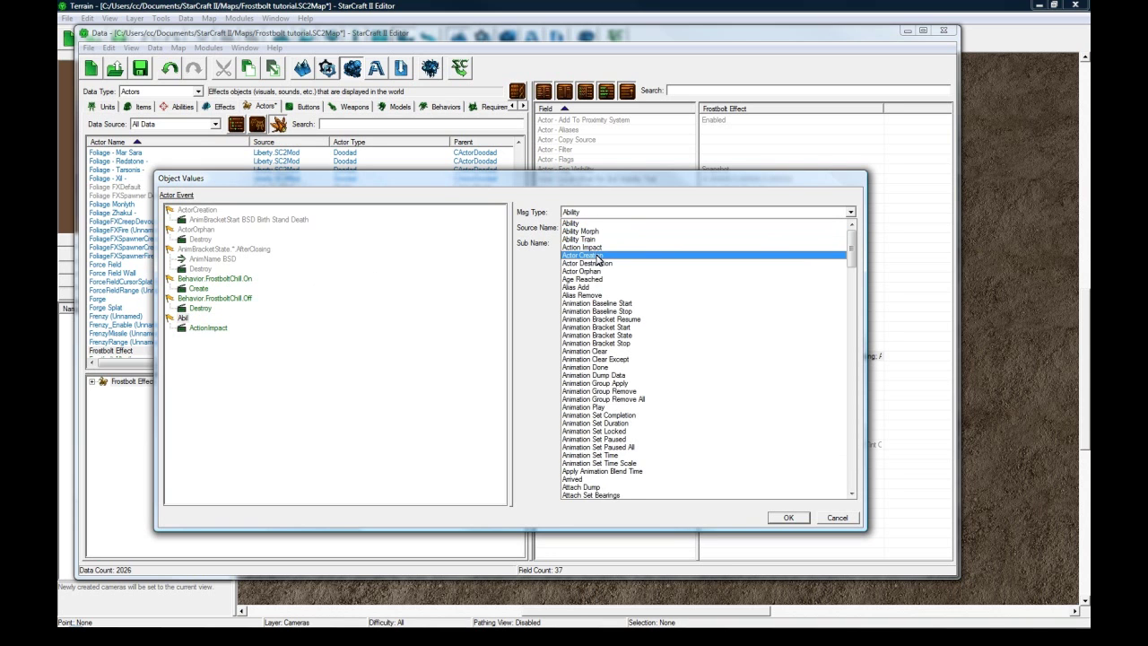
click(598, 256)
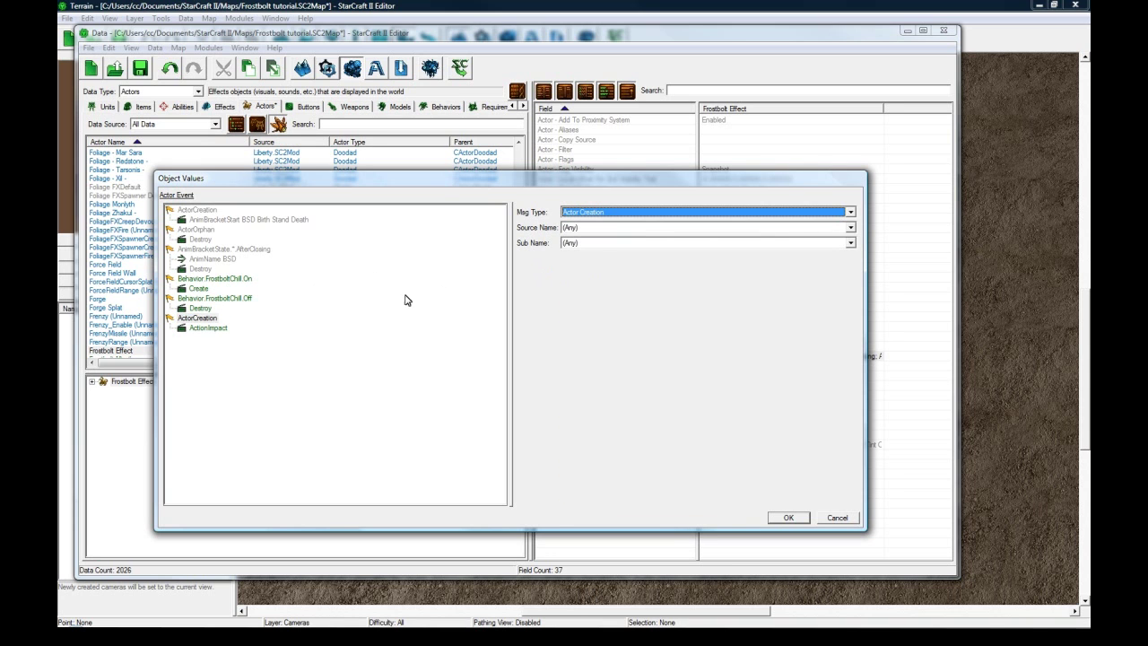
Set the new event's action to Set Tint Color.
click(208, 327)
click(605, 230)
key(s)
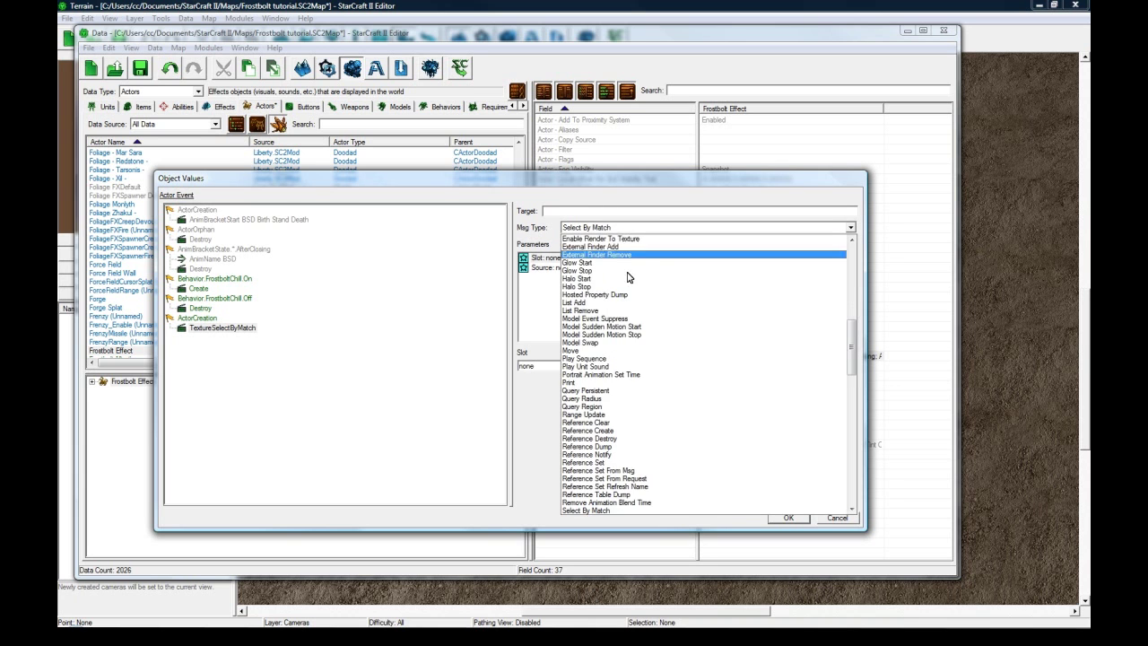
scroll(663, 384, down, 4)
scroll(664, 386, down, 7)
click(635, 455)
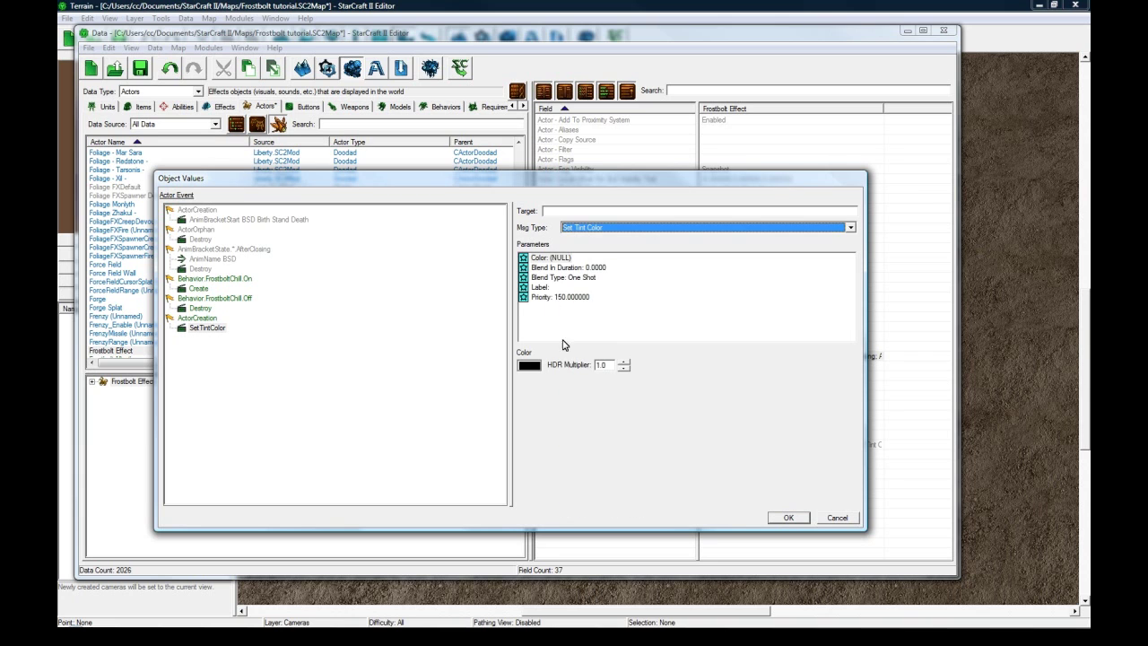
Set the tint colour to blue RGB 46,102,235.
click(556, 259)
click(528, 366)
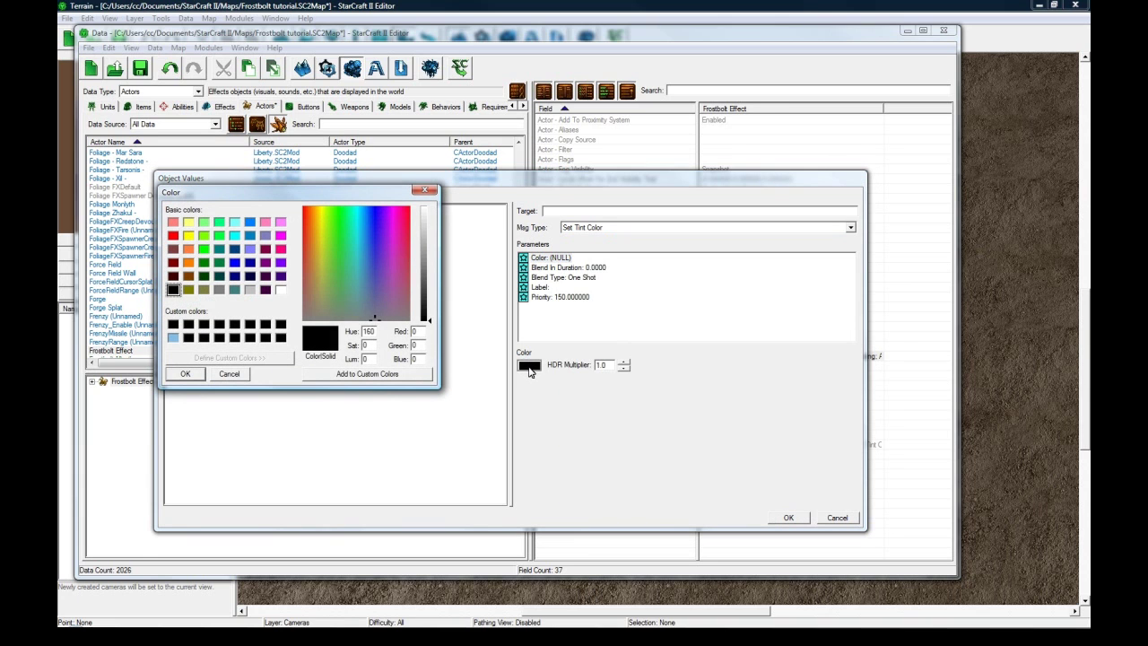
click(368, 225)
click(426, 257)
click(380, 374)
click(184, 373)
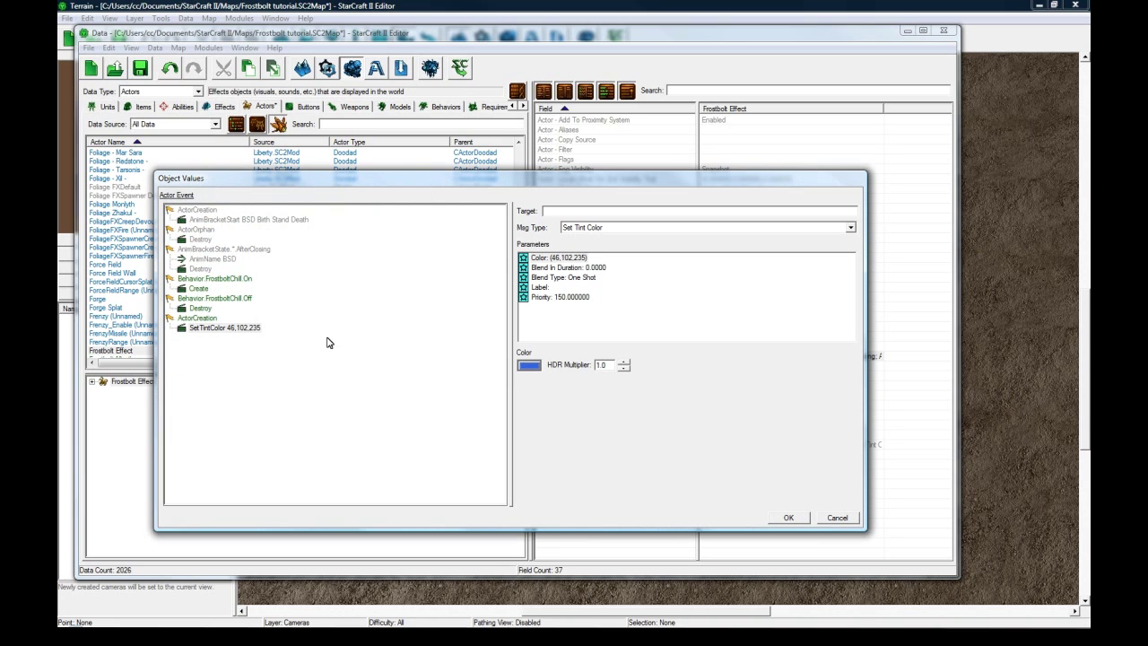
Label the tint 'Frostbolt' and target it at the host.
click(541, 287)
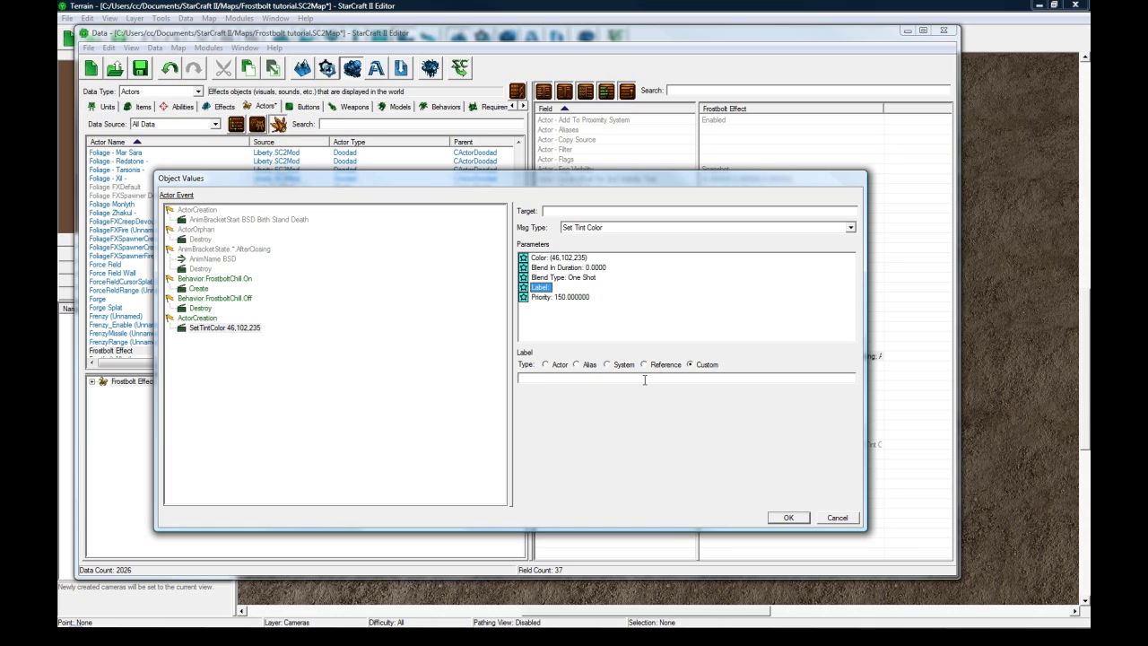
click(676, 376)
text(For)
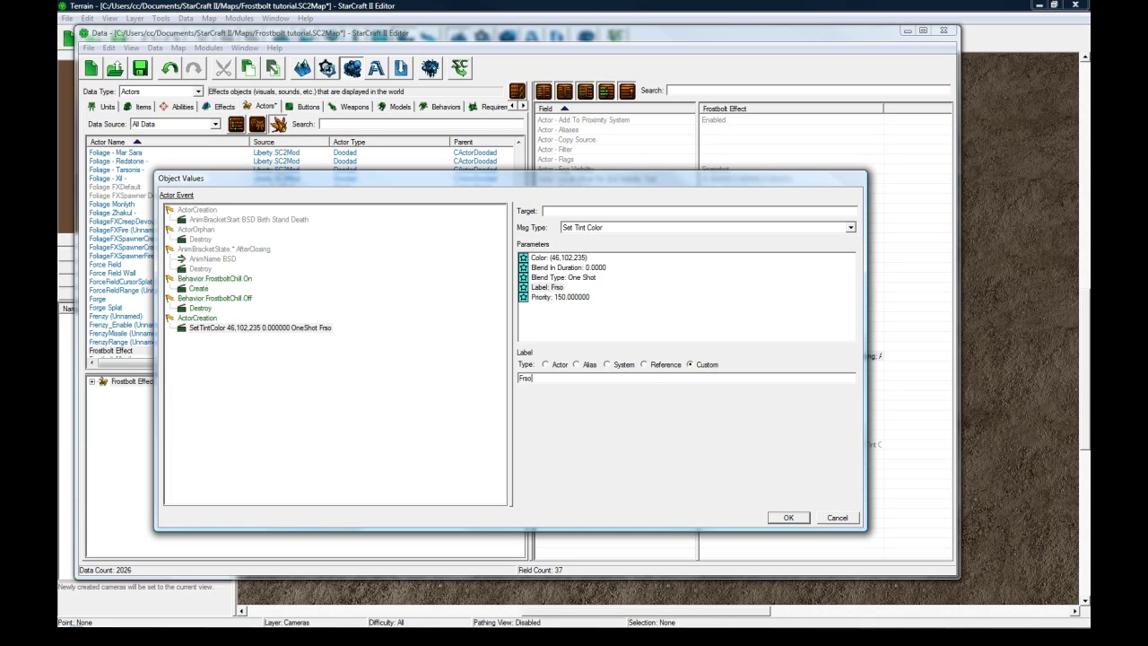
text(ostbolt)
click(566, 287)
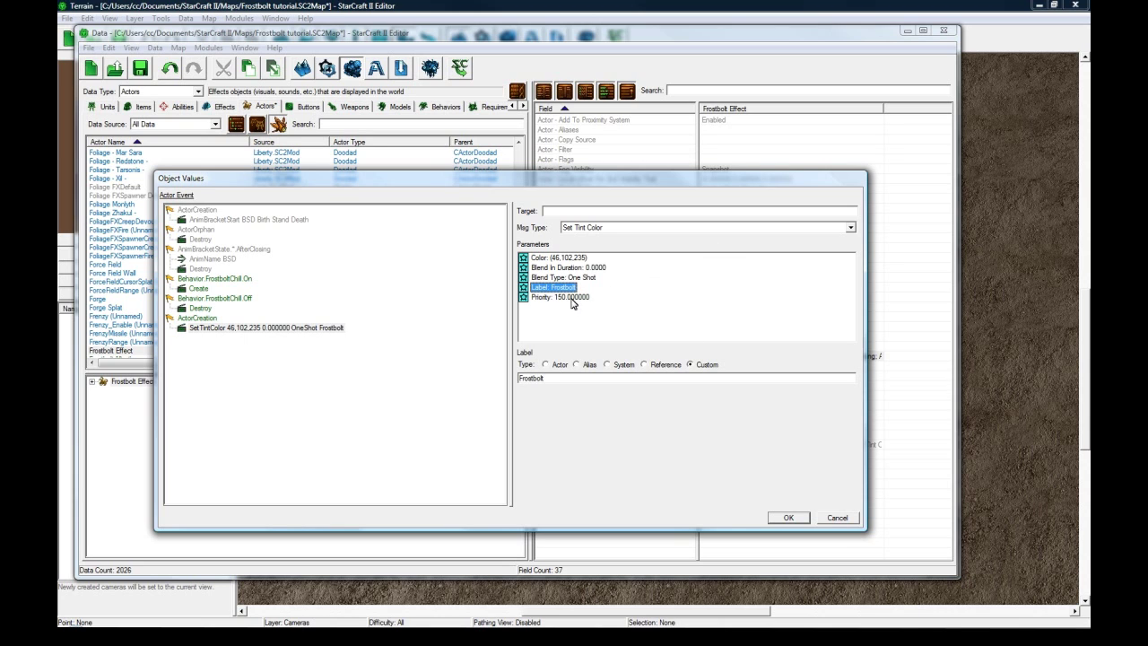
click(555, 210)
Add a new Actor Destruction event to the Frostbolt Effect actor.
click(274, 307)
click(197, 319)
right_click(205, 319)
click(239, 325)
click(623, 213)
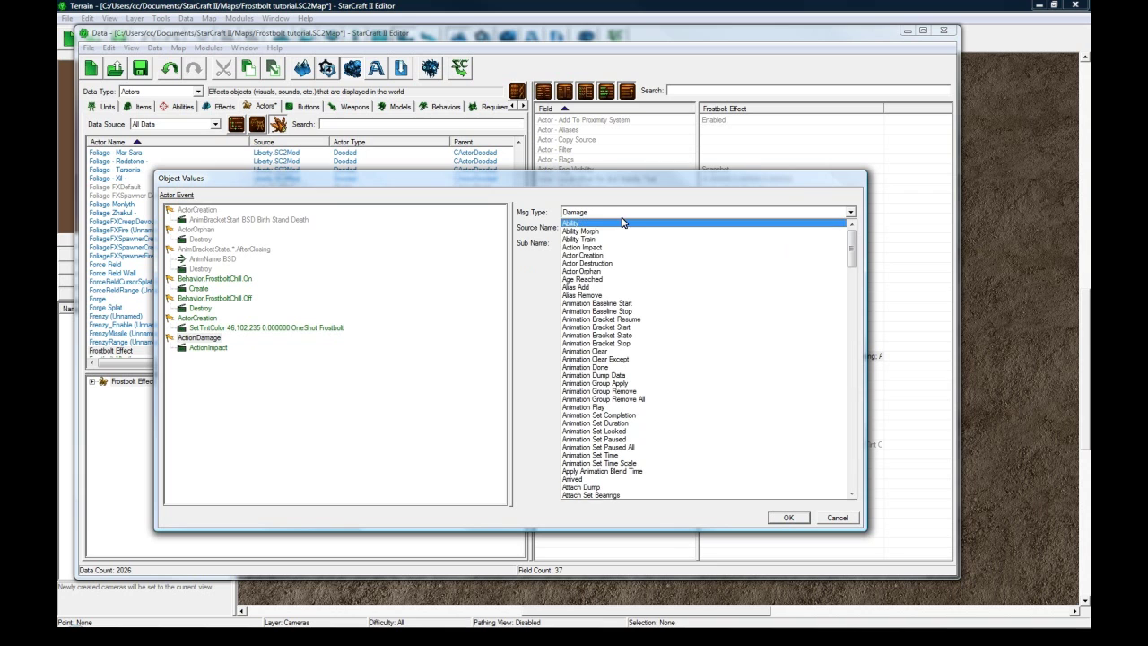
click(616, 263)
Give it a Clear Tint Color action labelled 'Frostbolt'.
click(208, 347)
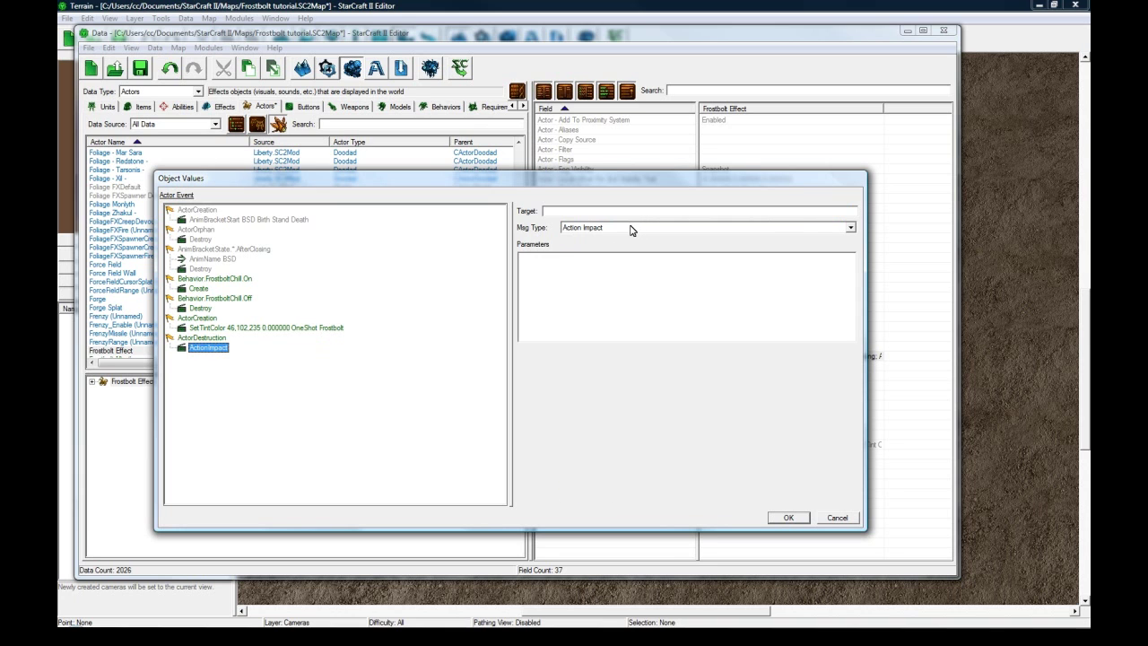
click(631, 228)
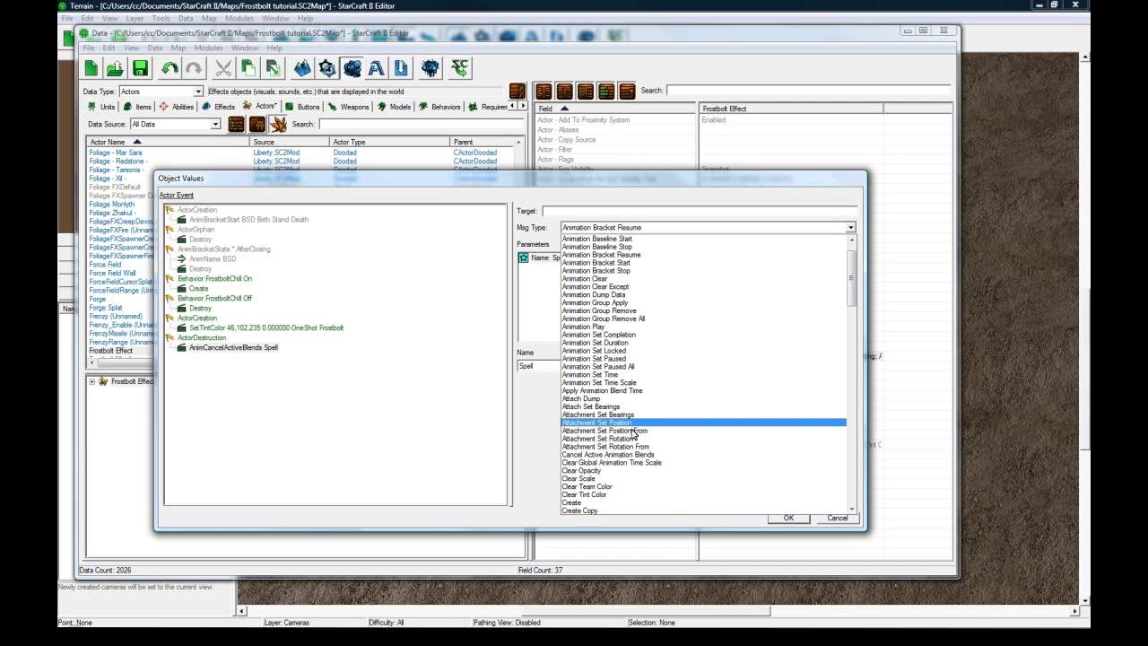
click(601, 494)
click(574, 259)
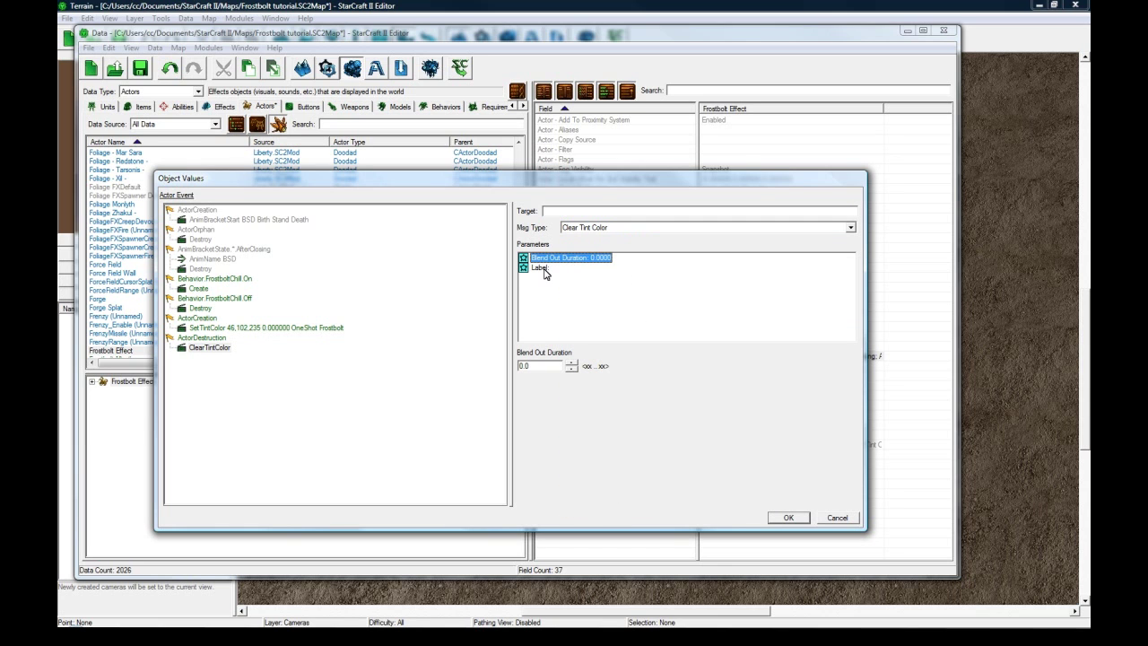
click(542, 269)
click(565, 260)
click(539, 269)
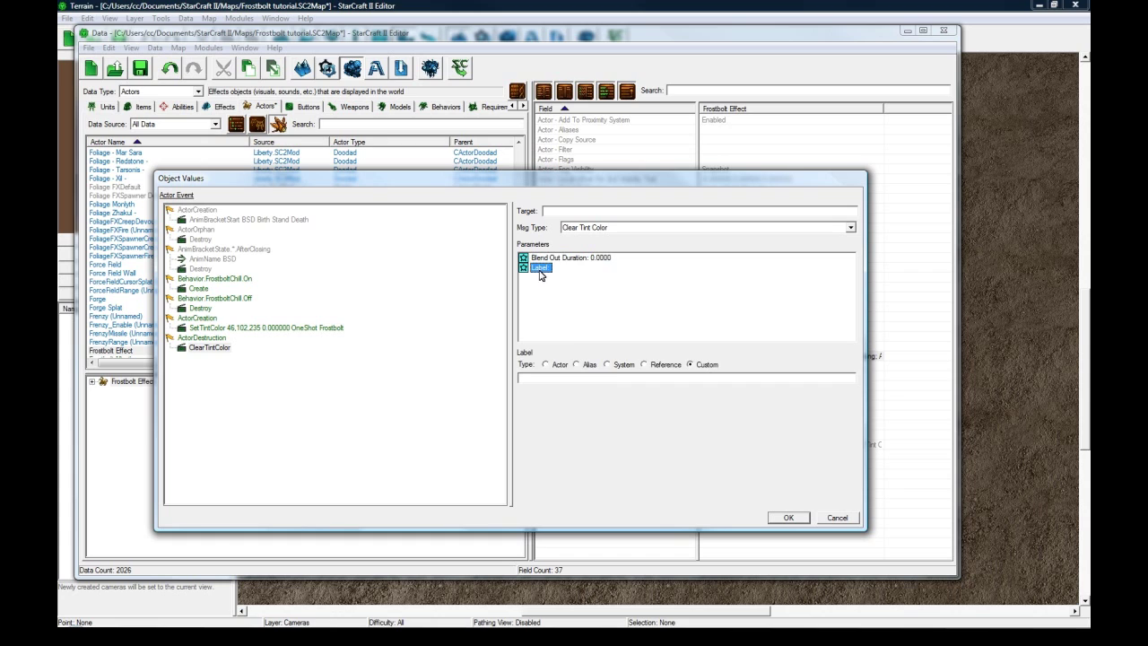
click(606, 377)
text(Frostbolt)
click(248, 349)
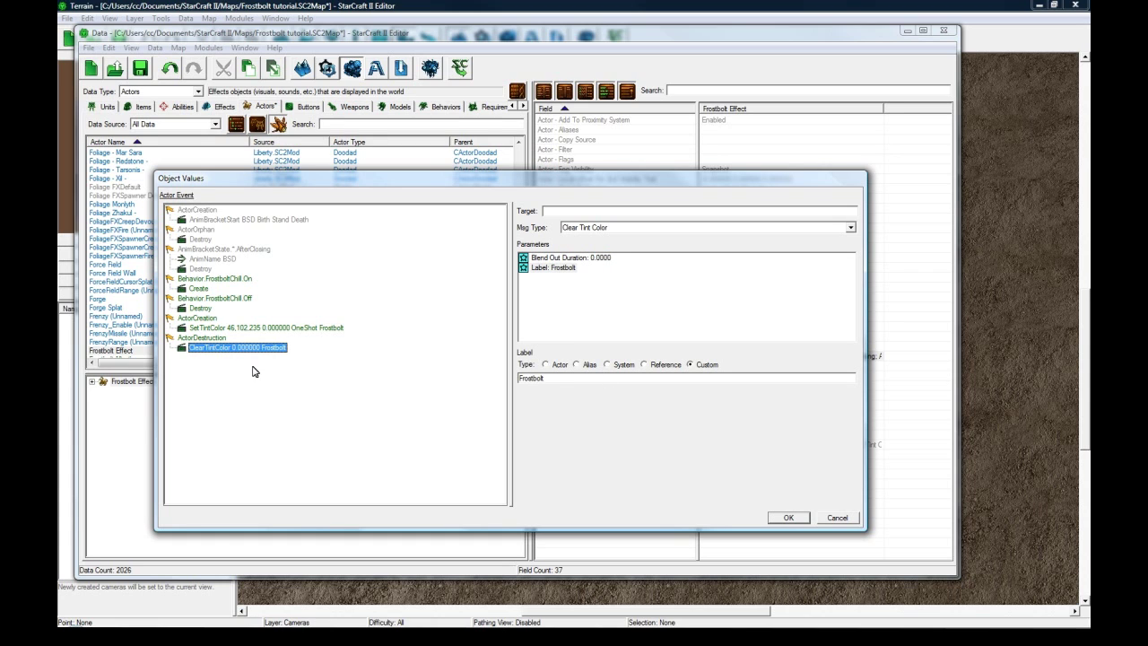
Review the SetTintColor and ClearTintColor actions and the clear tint's target.
click(259, 330)
click(257, 348)
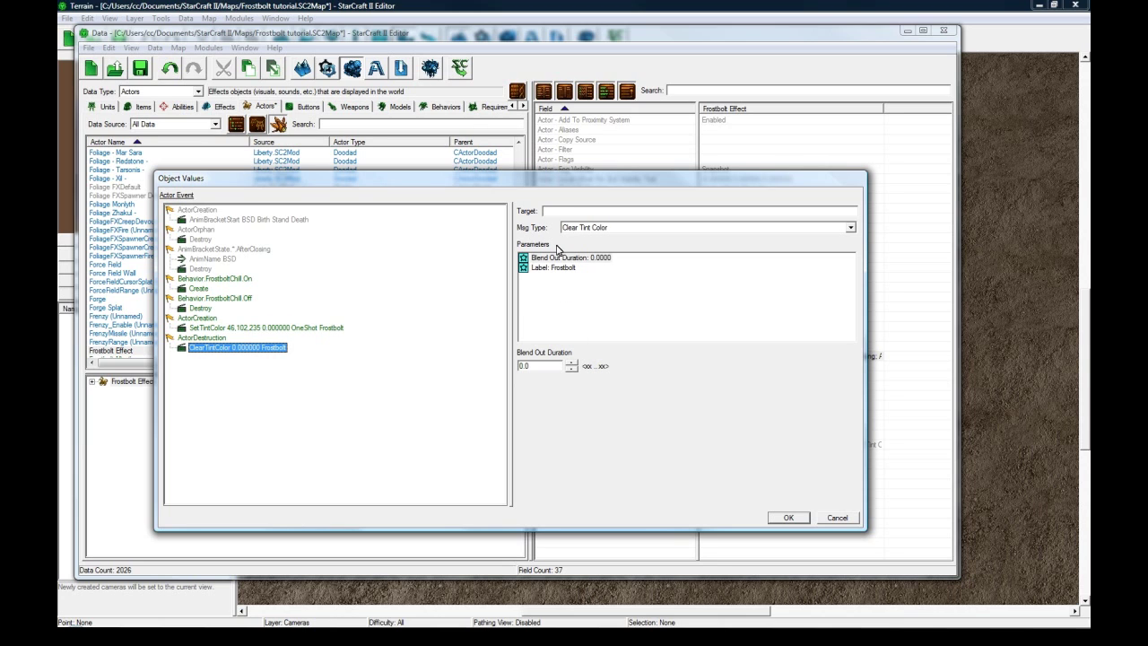
click(594, 212)
click(453, 348)
click(260, 328)
click(214, 318)
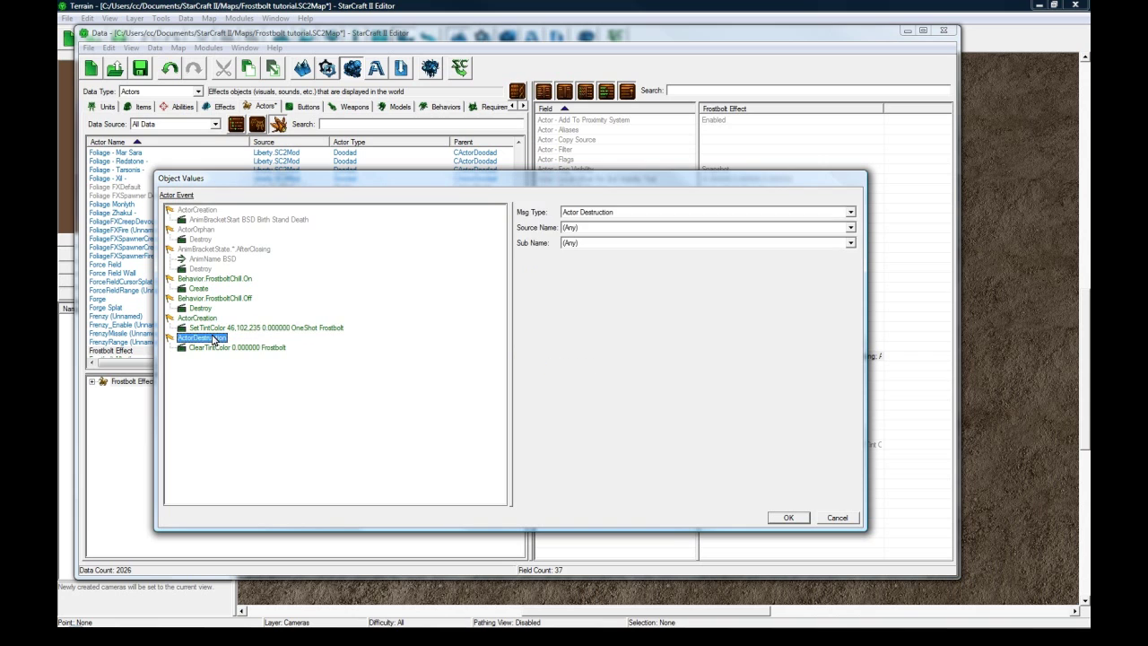
click(215, 338)
Compare the ActorCreation and ActorDestruction tint events and the blue tint settings.
key(Up)
key(Up)
key(Down)
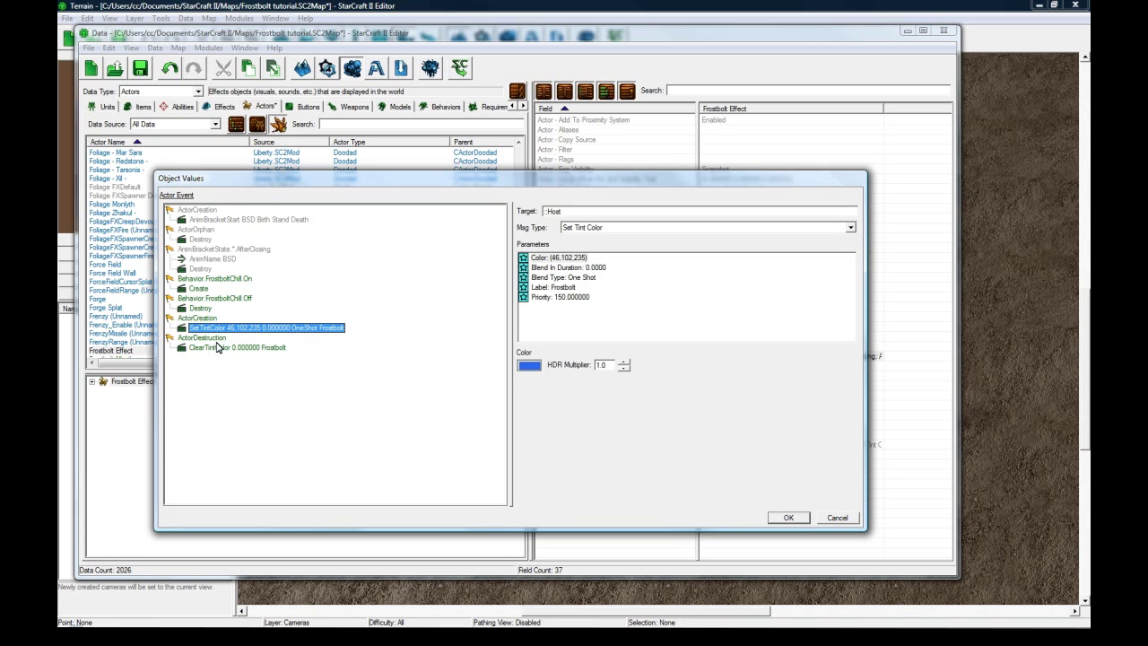
key(Down)
key(Down)
key(Up)
key(Up)
click(201, 310)
click(205, 319)
click(216, 328)
click(209, 320)
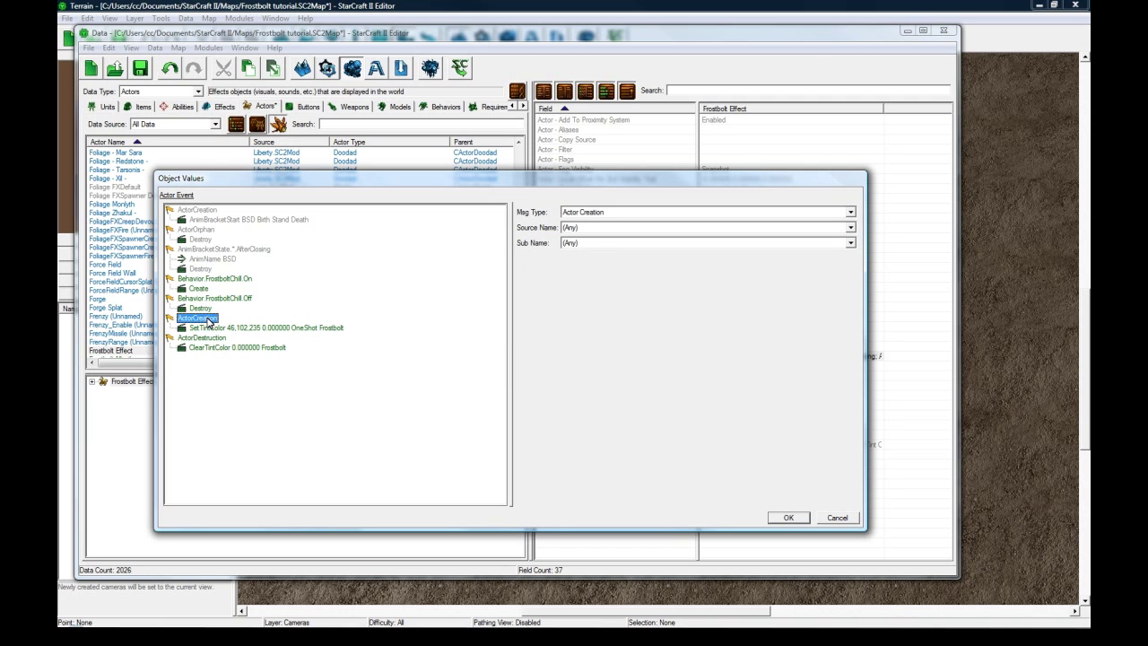
click(254, 329)
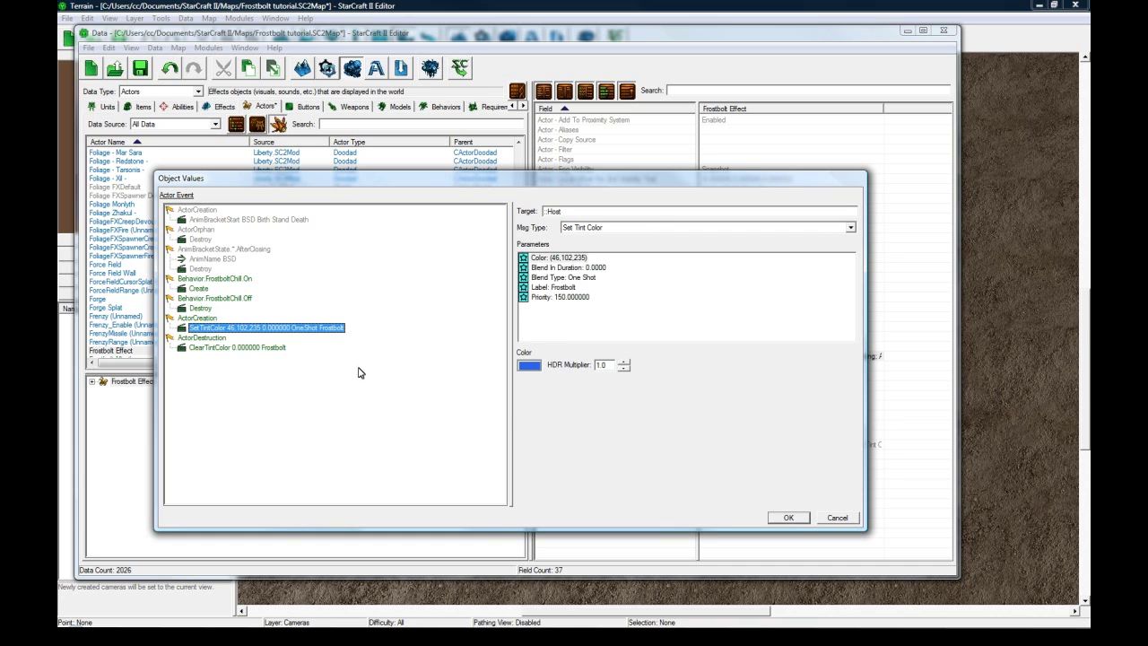
Confirm the Frostbolt Effect event changes and save the map.
click(774, 517)
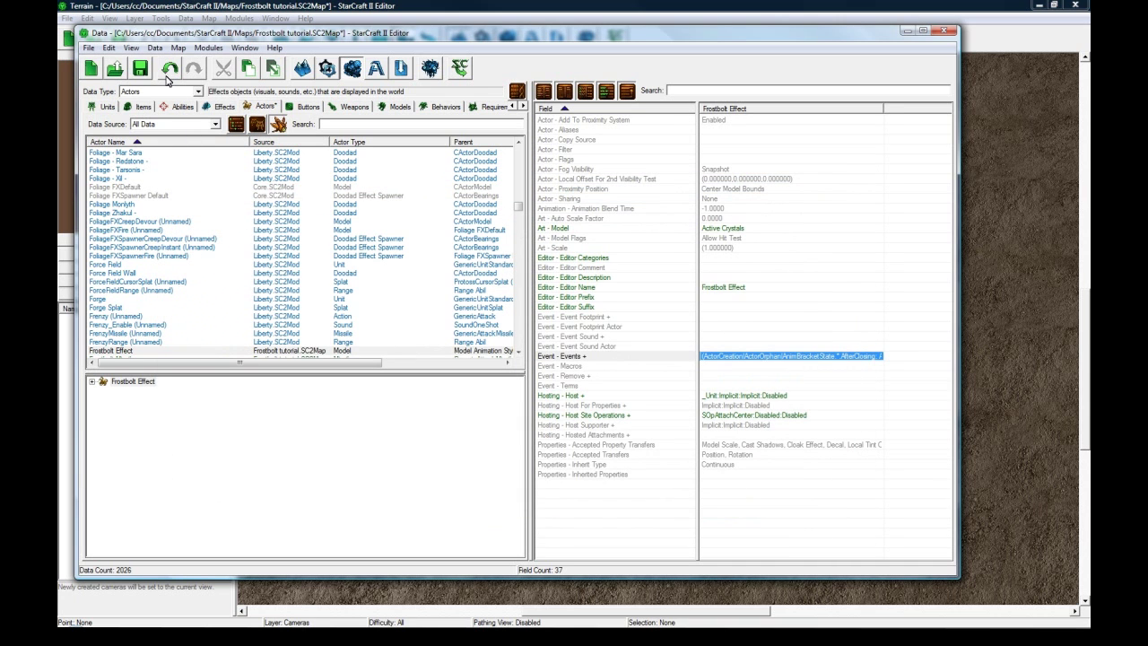
click(140, 68)
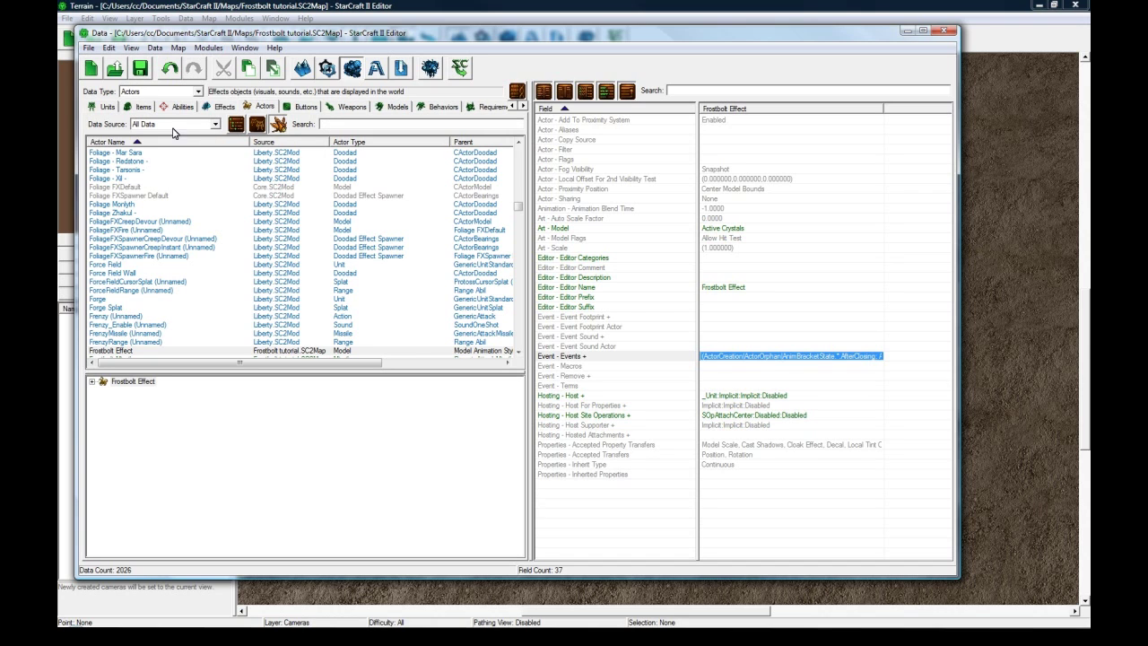
click(329, 124)
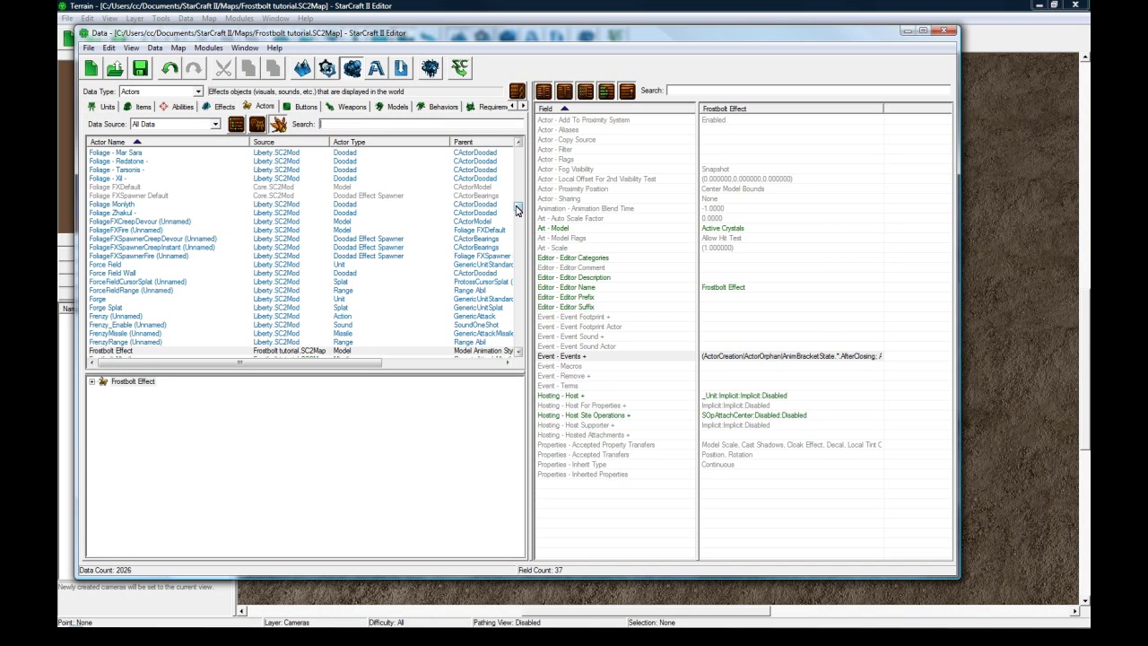
click(516, 209)
Duplicate the Frenzy_Enable sound actor and rename the copy 'Frostbolt Cast' with a suggested ID.
click(428, 327)
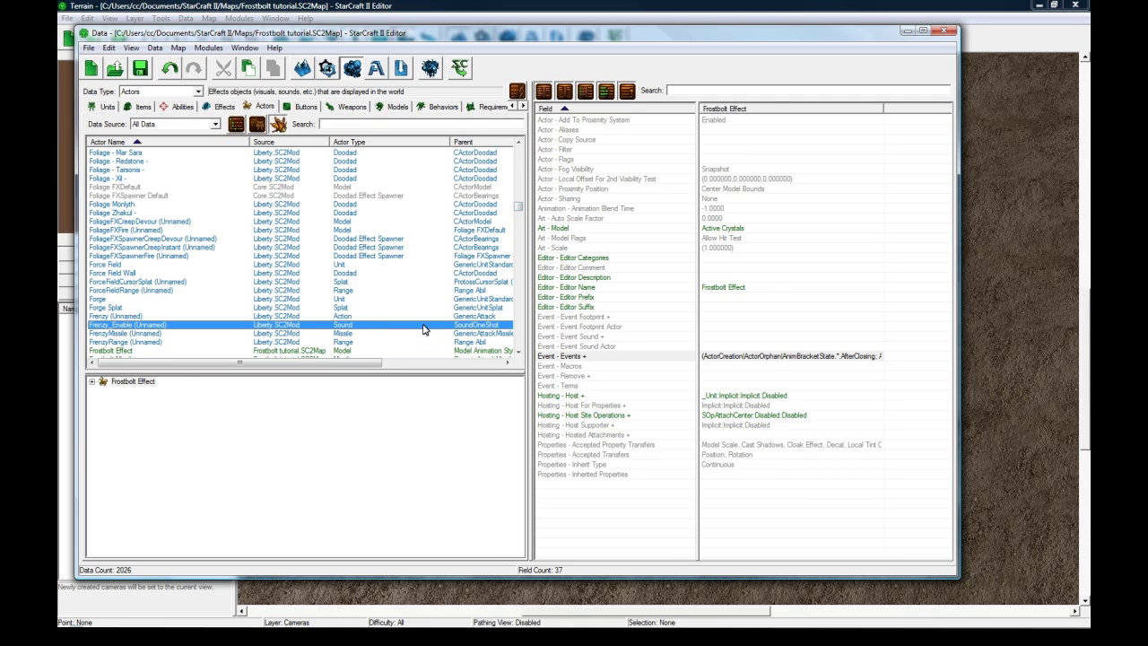
right_click(166, 331)
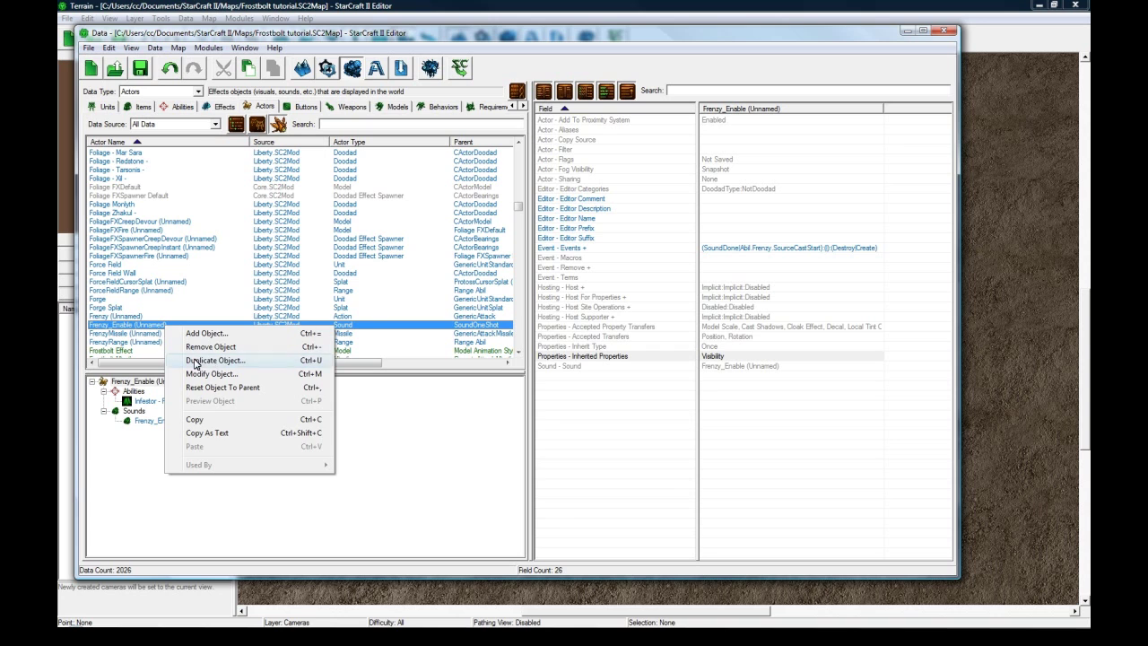
click(208, 361)
click(592, 476)
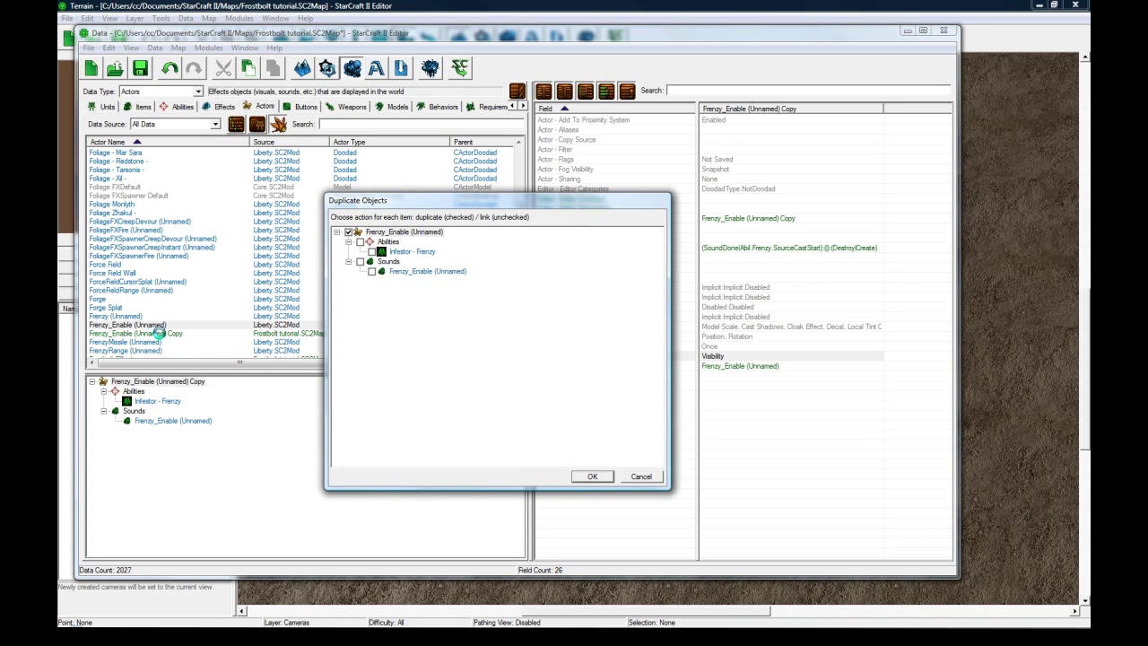
double_click(161, 334)
text(Frost)
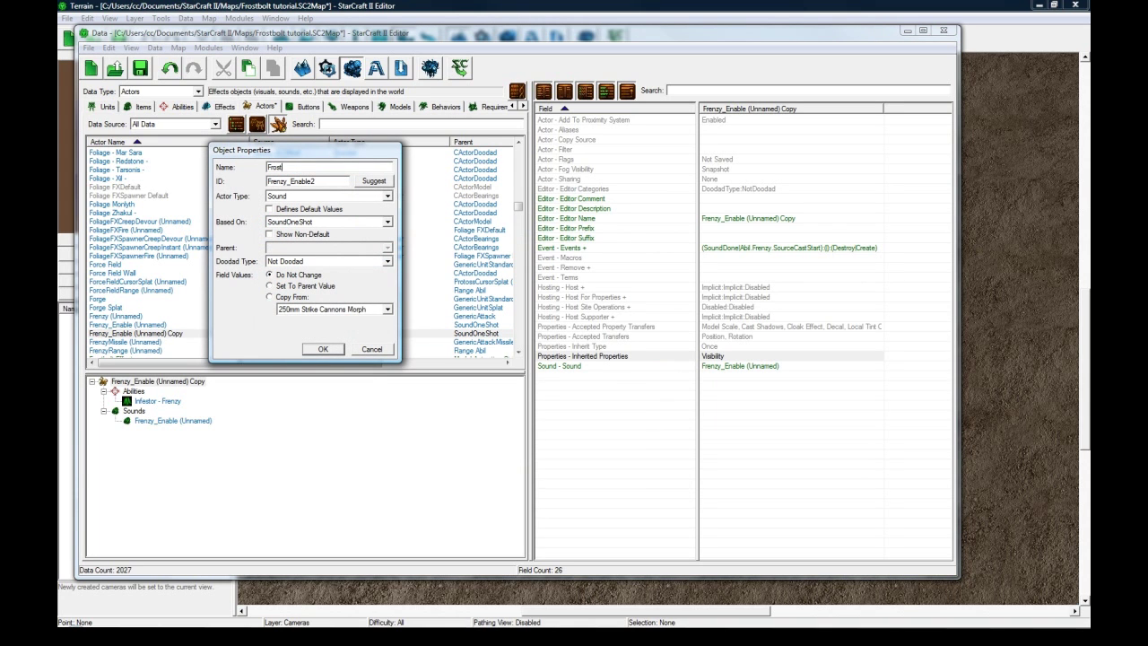
text(bolt Cast)
click(373, 181)
click(324, 349)
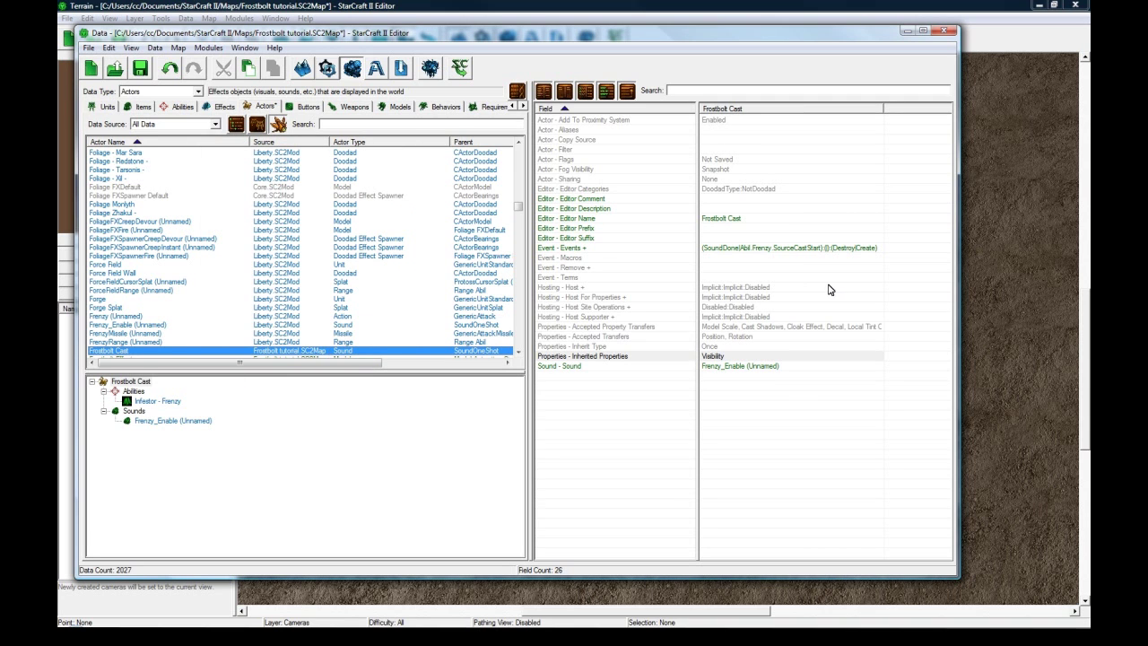
Set the actor's event source to the Frostbolt ability with sub name Source Cast Start.
click(737, 250)
double_click(737, 250)
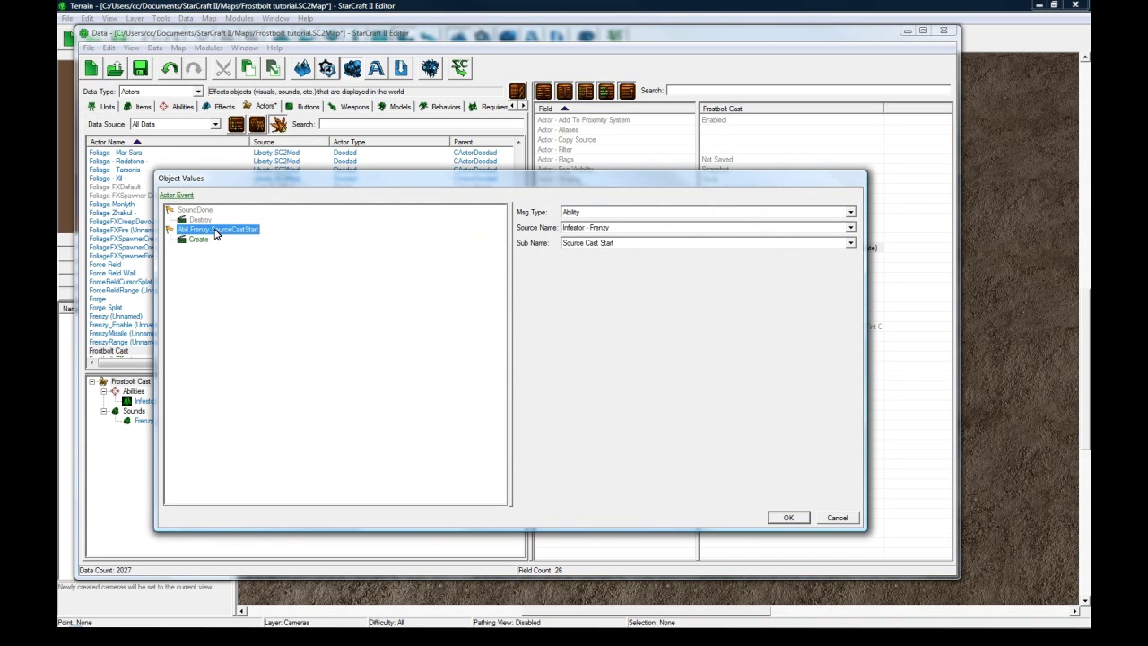
click(598, 229)
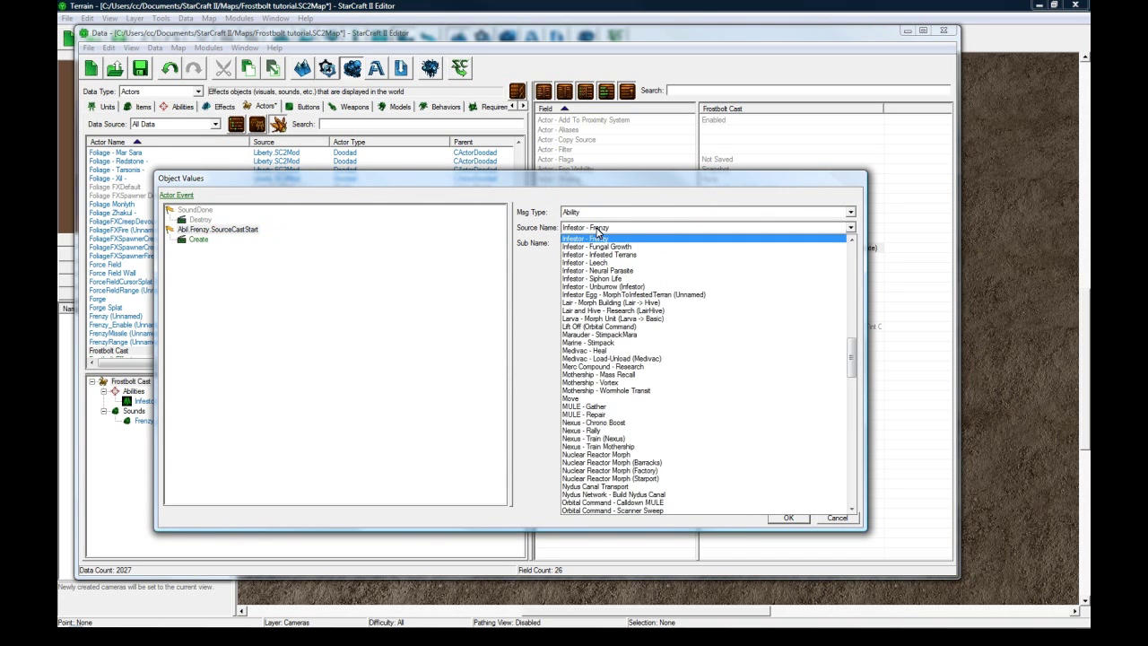
scroll(598, 231, up, 10)
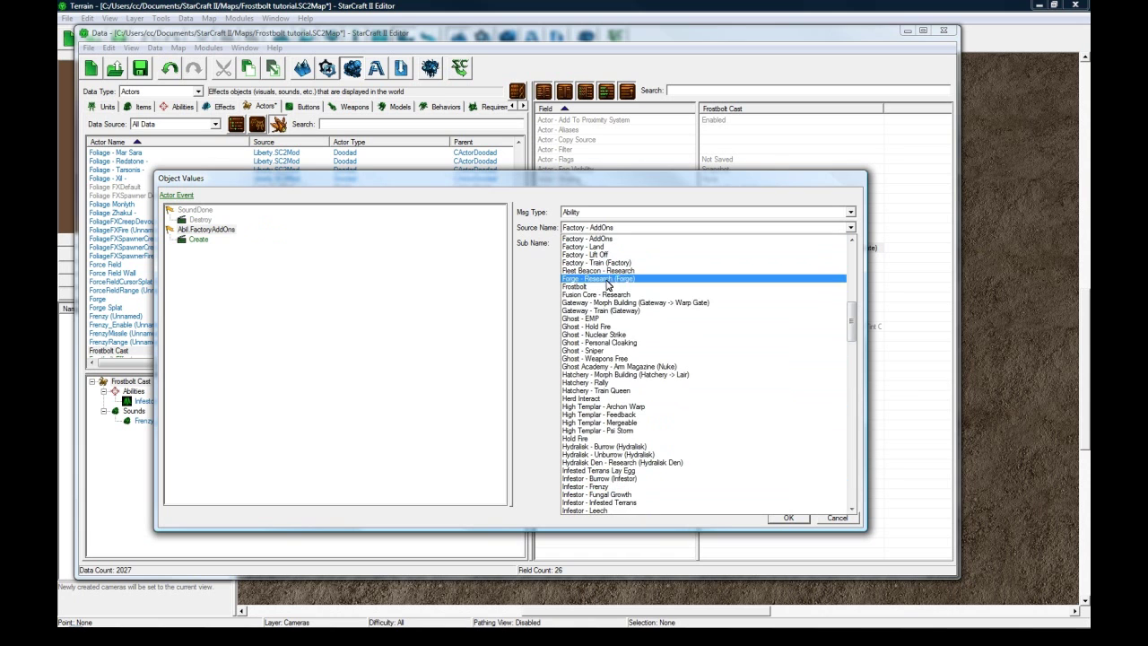
click(604, 290)
click(592, 244)
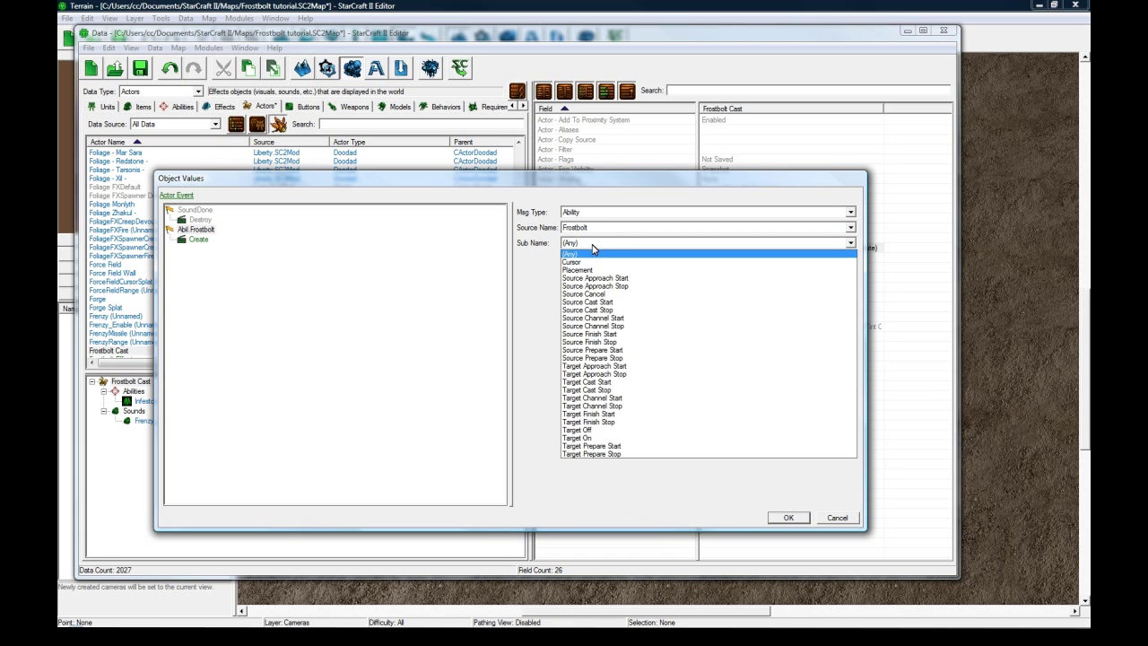
click(624, 303)
click(275, 253)
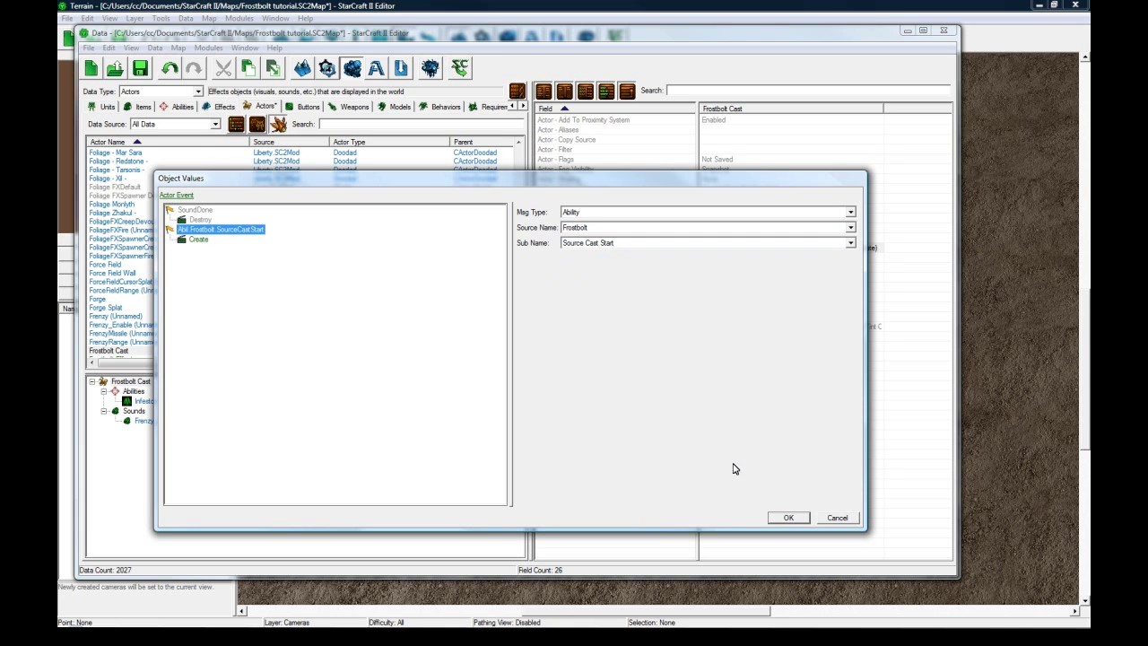
click(788, 518)
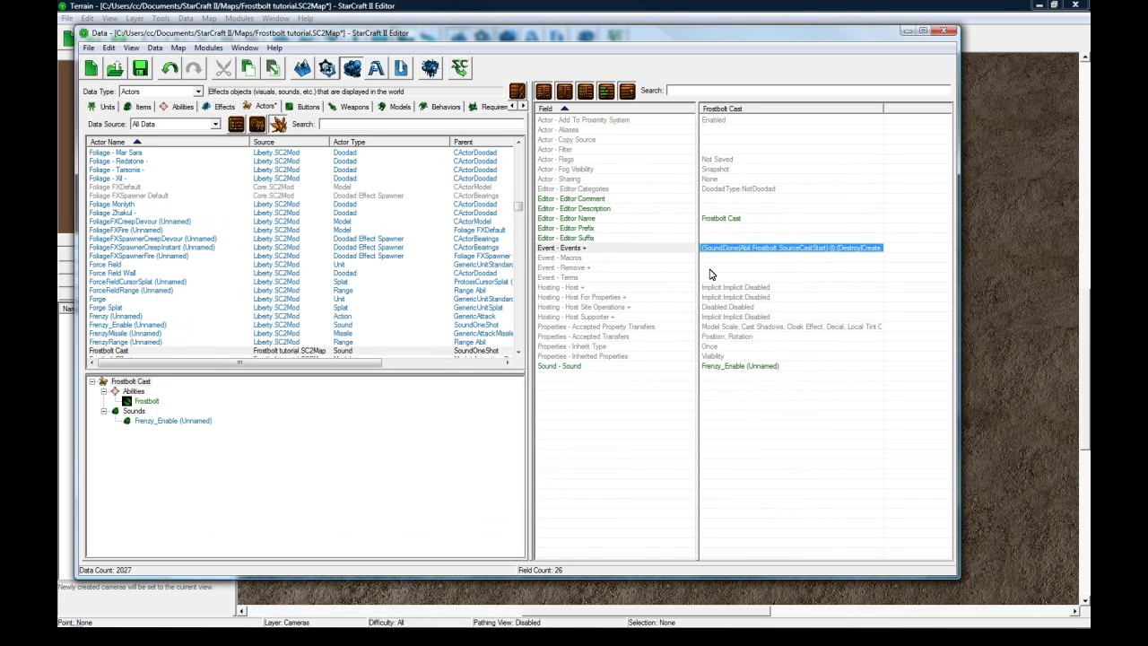
Set the Frostbolt Cast sound to HighTemplar_PhaseShiftLaunch.
double_click(741, 369)
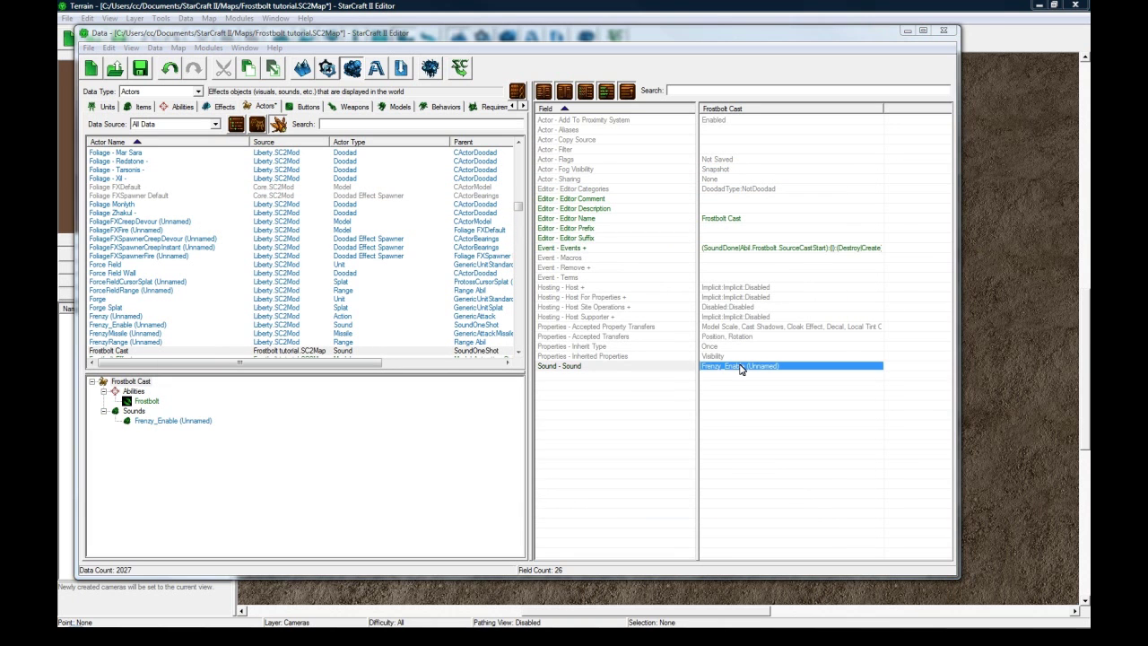
click(369, 209)
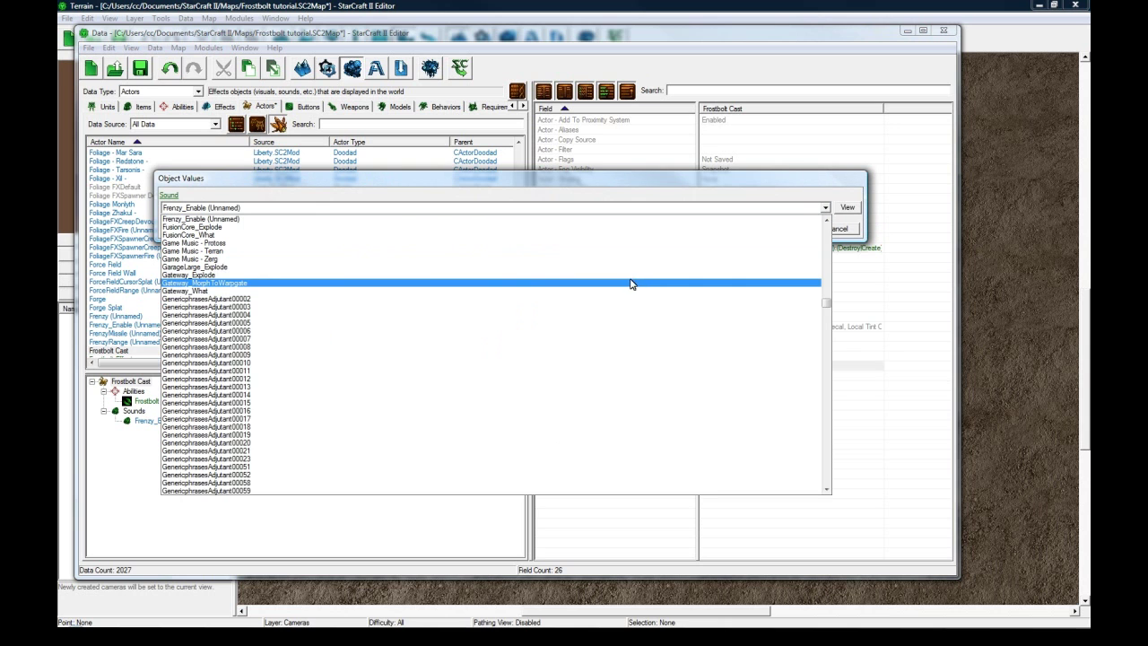
scroll(631, 283, down, 15)
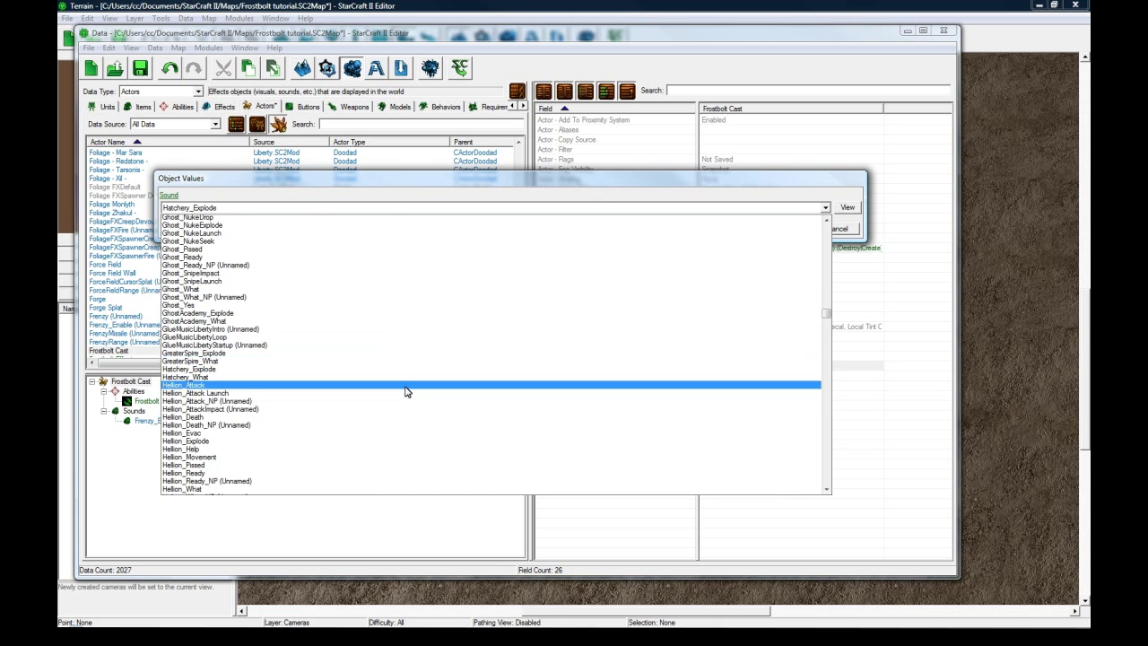
scroll(405, 392, down, 10)
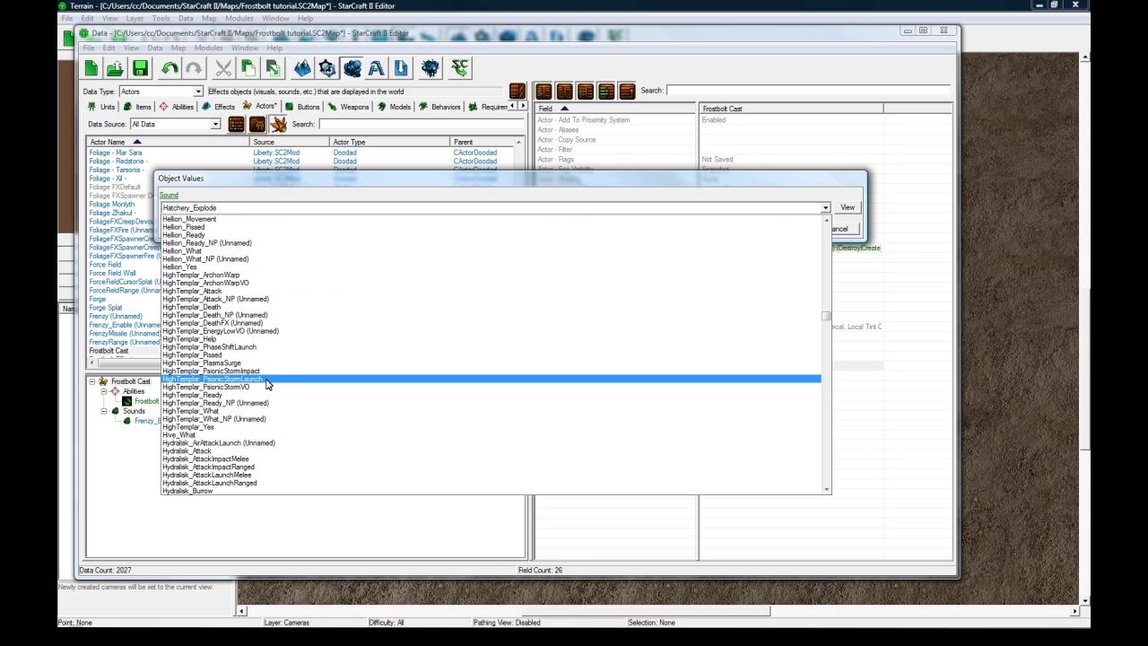
click(257, 349)
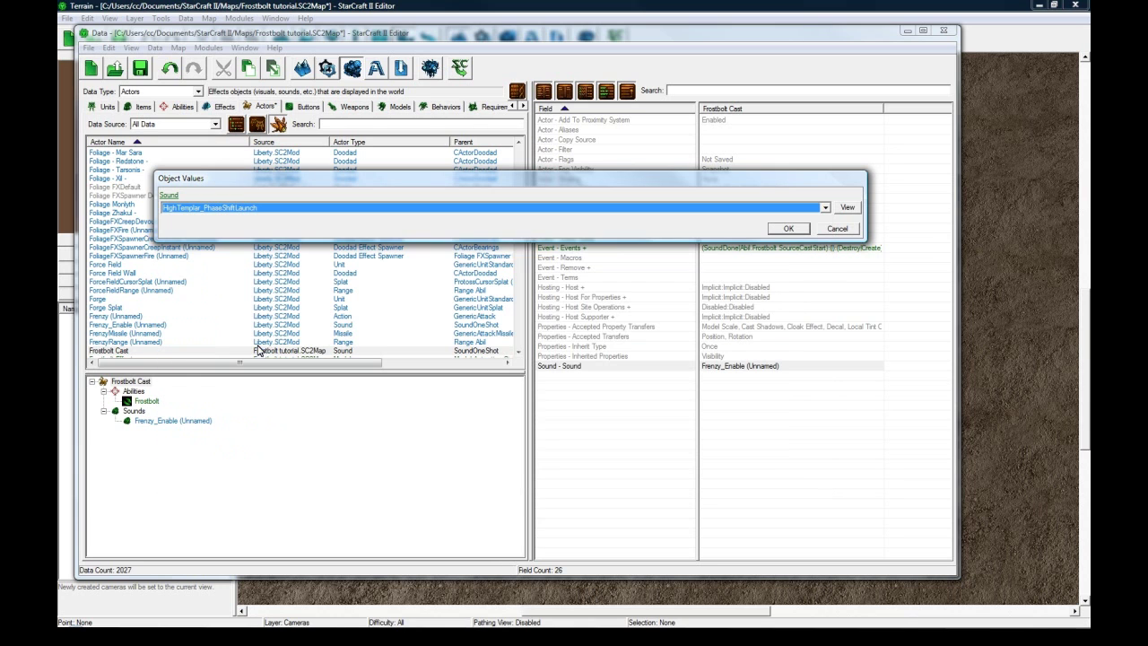
click(796, 230)
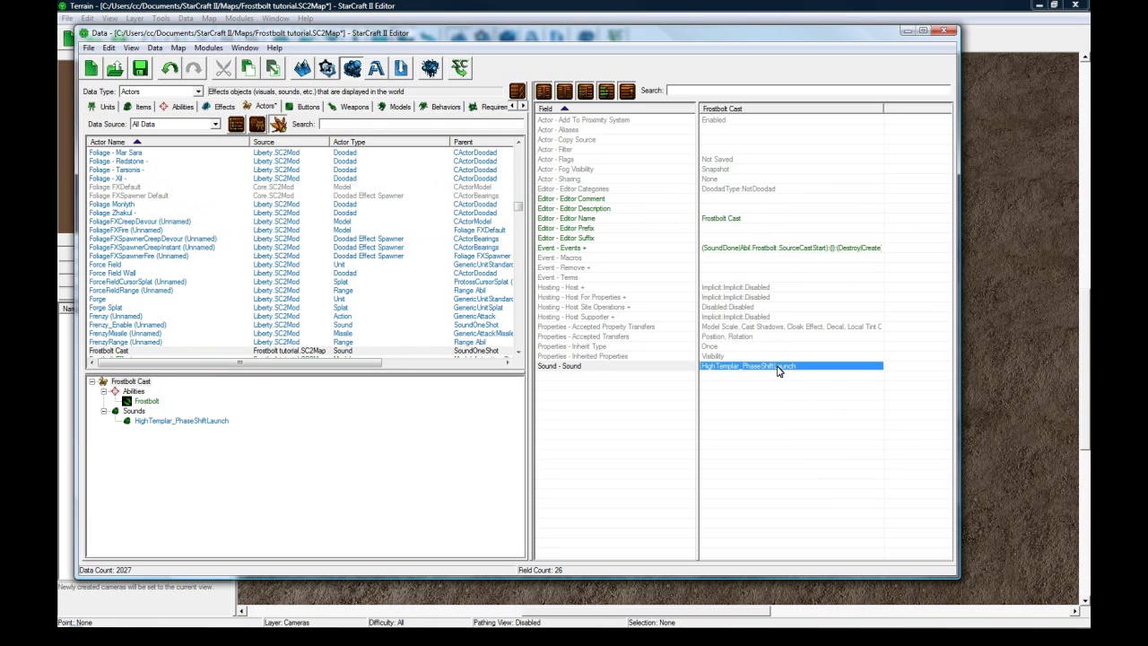
click(782, 360)
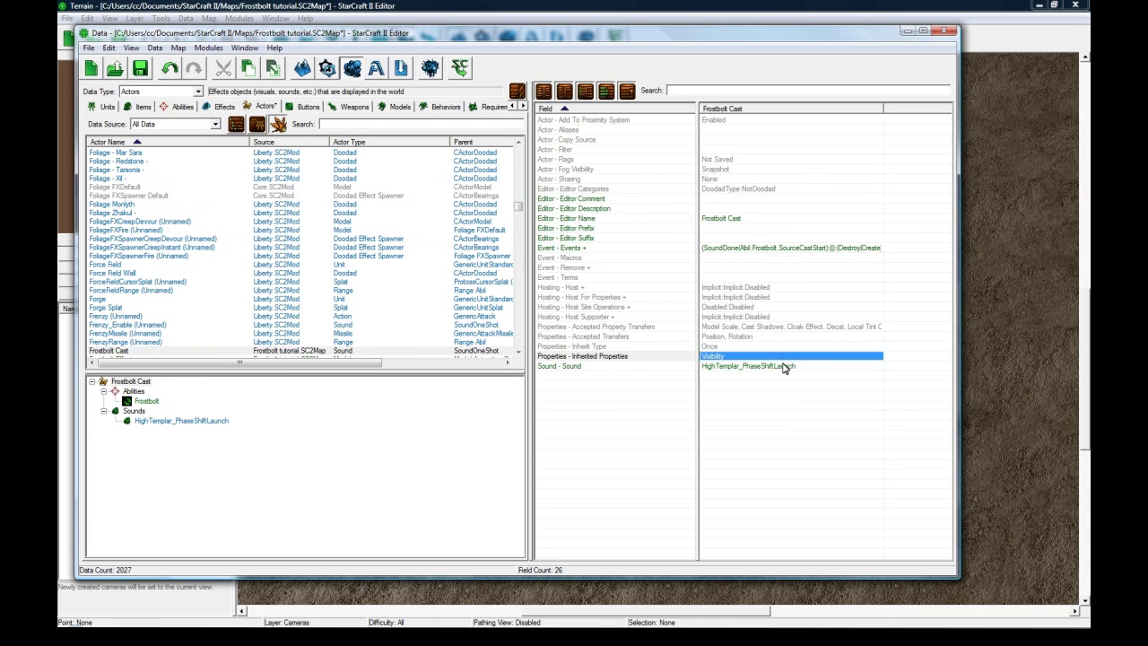
click(782, 366)
click(769, 359)
click(766, 363)
click(776, 358)
click(776, 368)
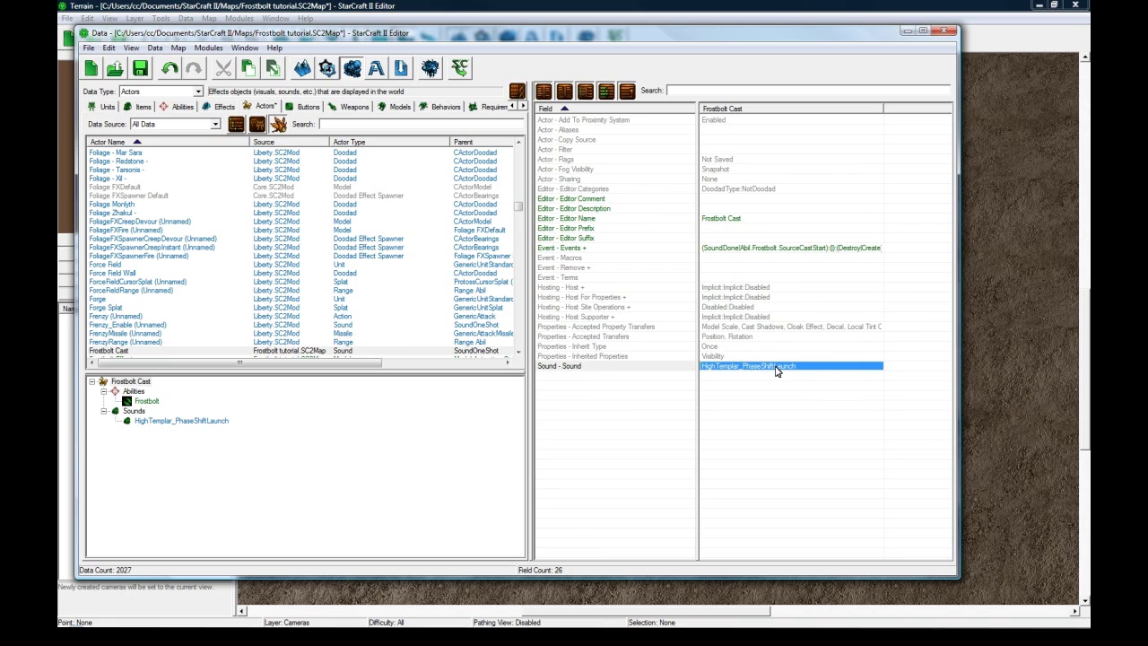
Recheck the Frostbolt Cast events, keeping Source Cast Start as the sub name.
click(150, 350)
scroll(148, 331, down, 2)
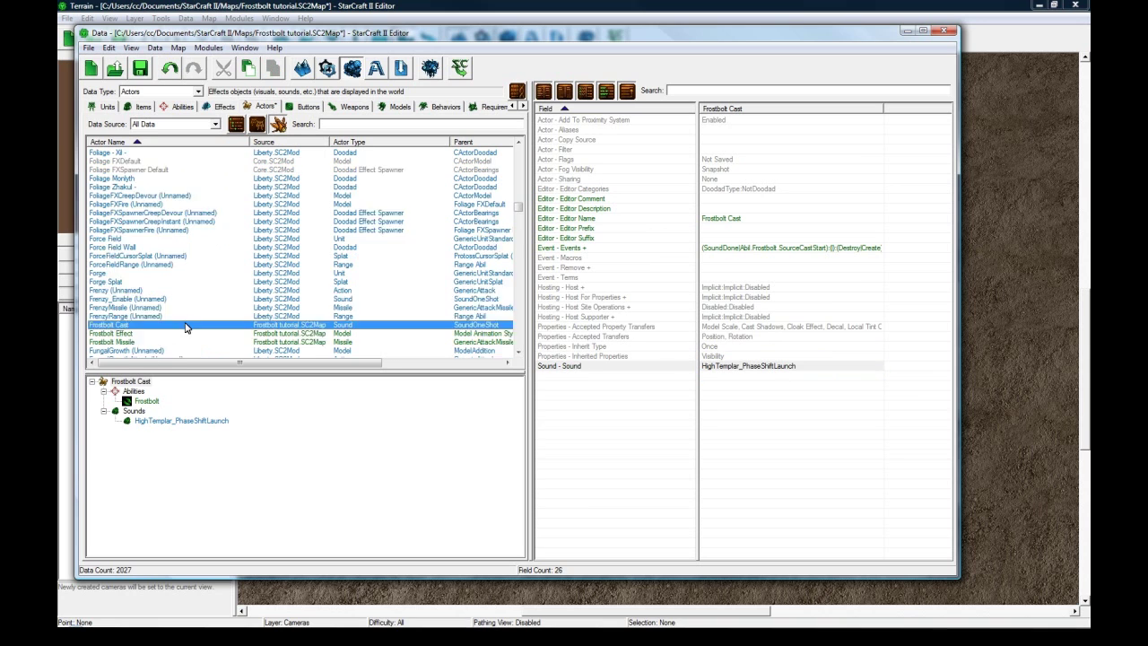
double_click(767, 249)
click(206, 230)
click(603, 242)
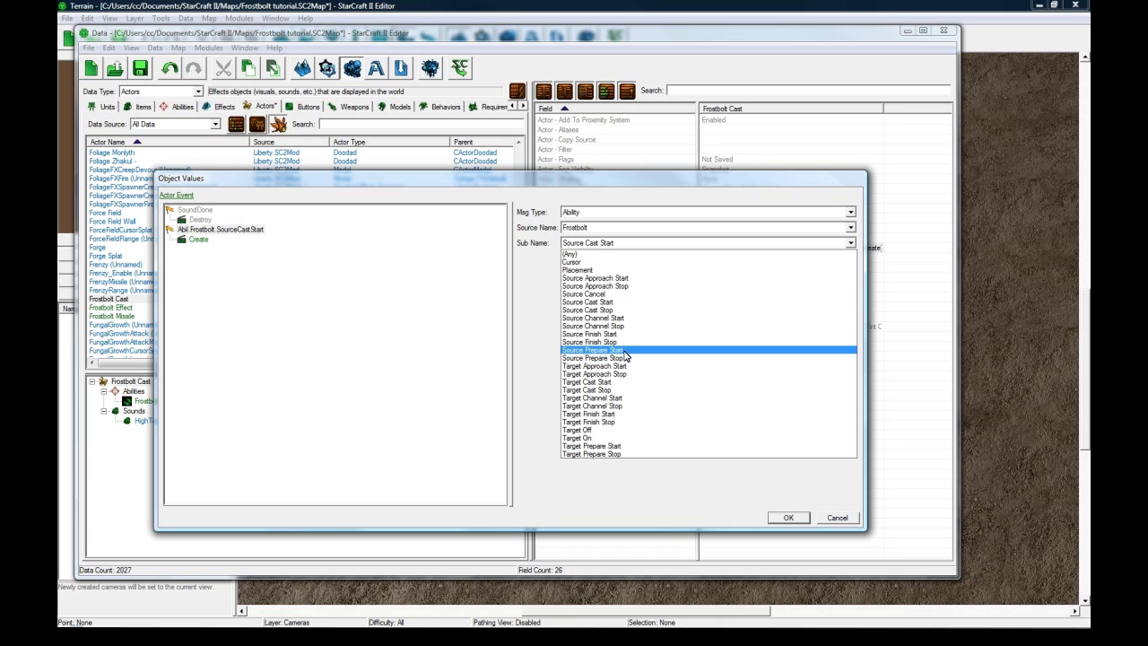
click(483, 247)
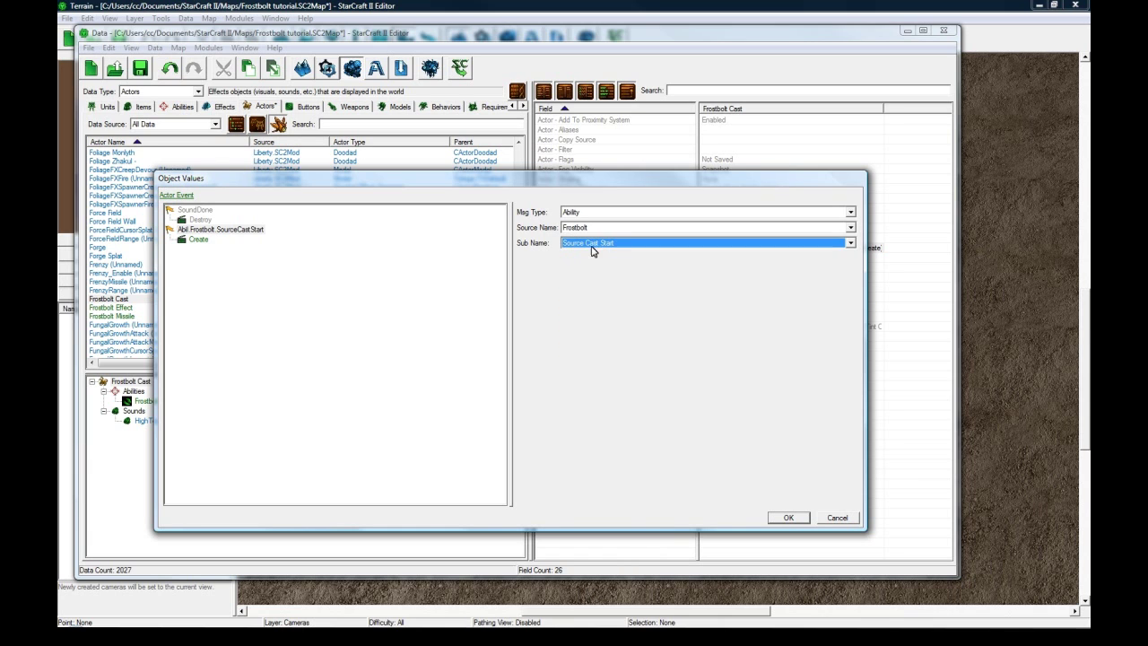
click(835, 518)
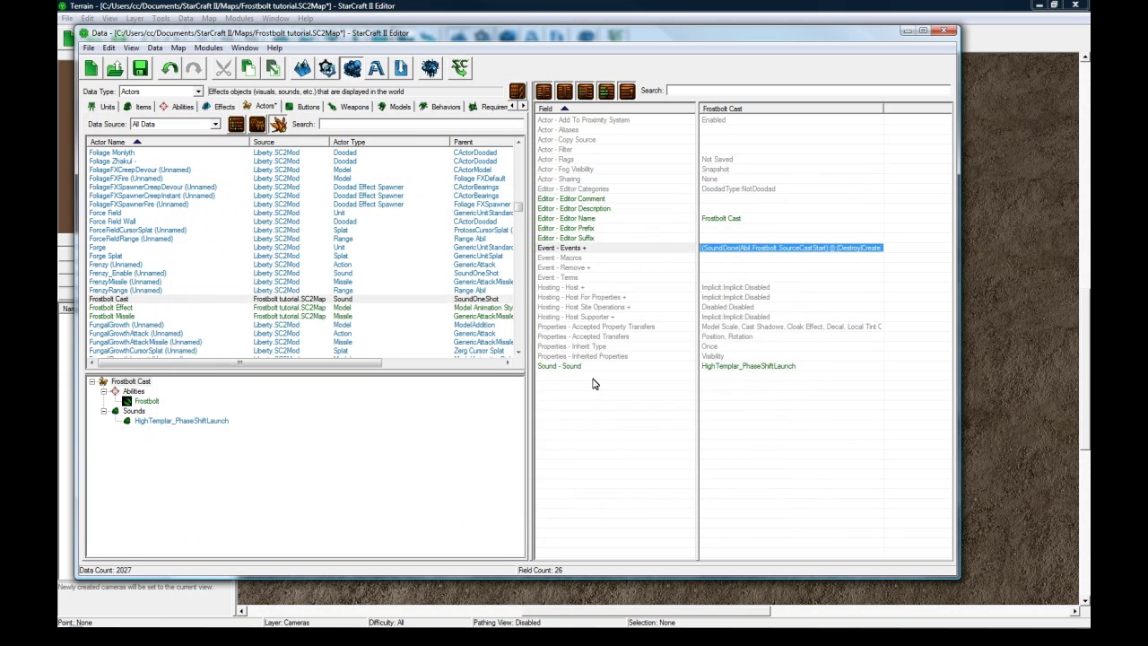
Copy Frostbolt Cast into a Frostbolt Impact actor that plays HighTemplar_PlasmaSurge.
click(163, 299)
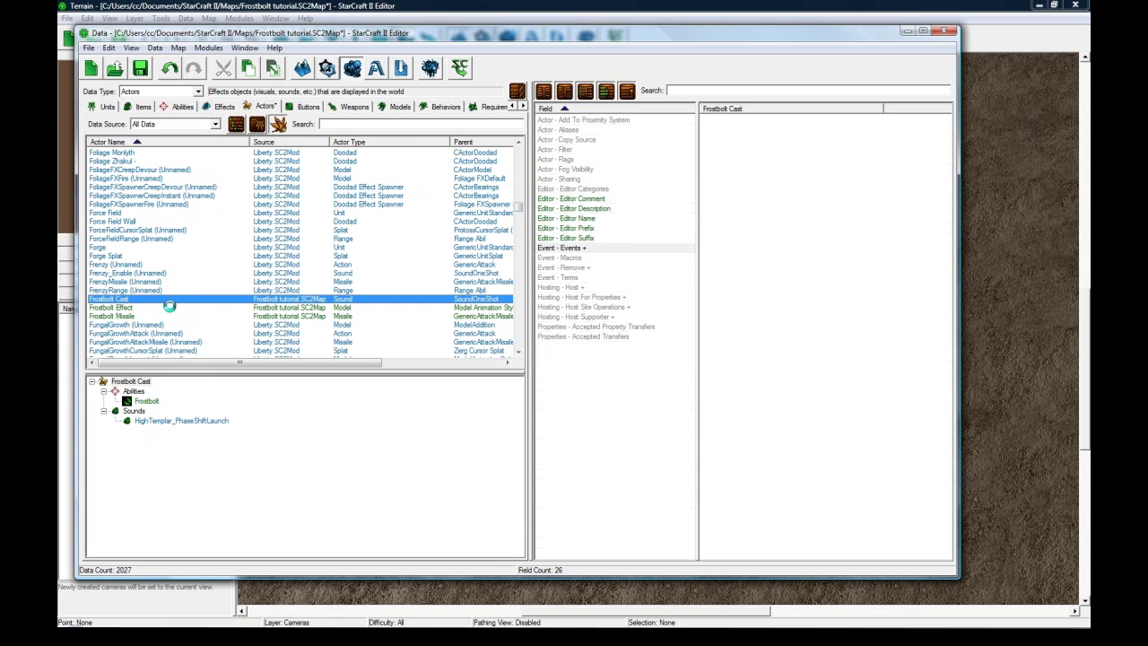
key(ctrl+v)
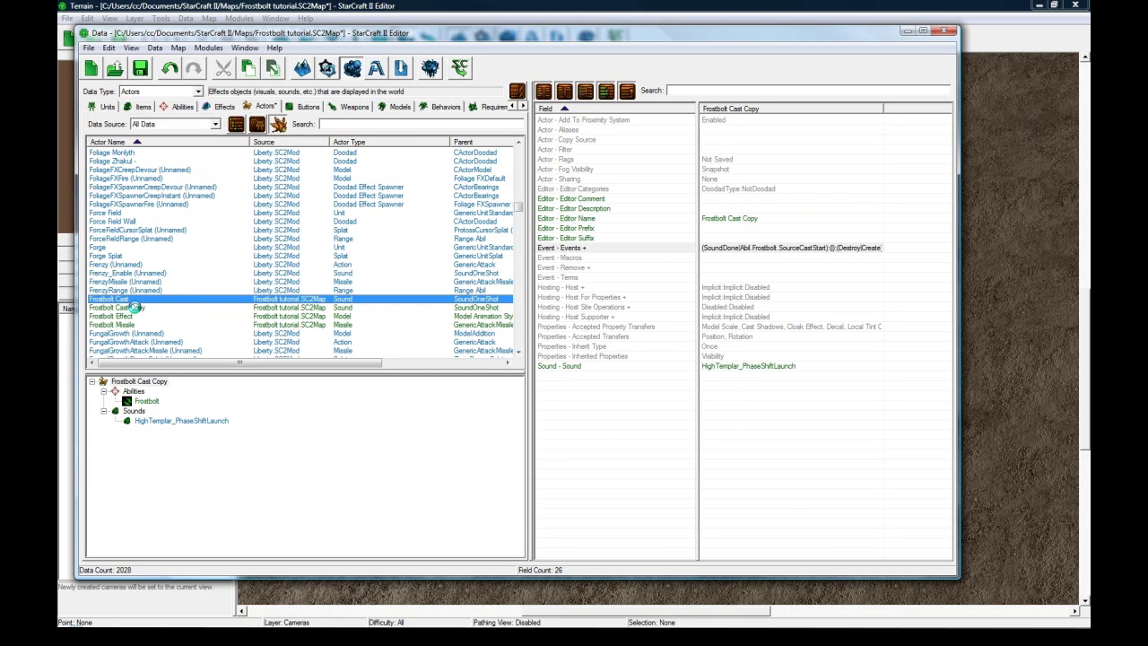
double_click(134, 307)
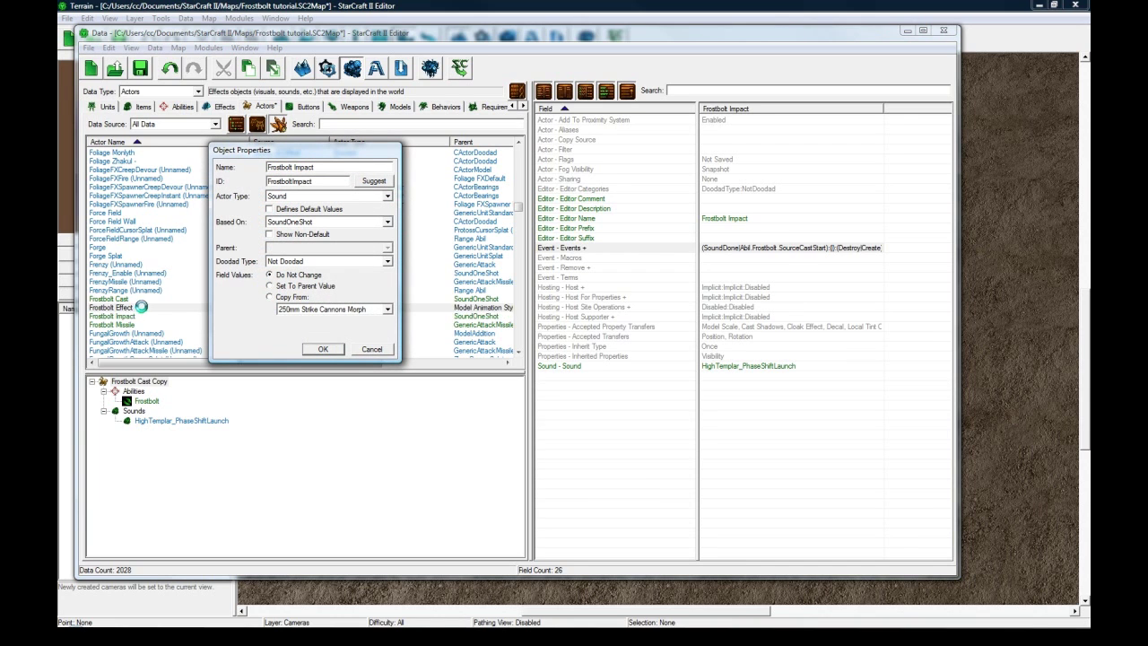
double_click(761, 366)
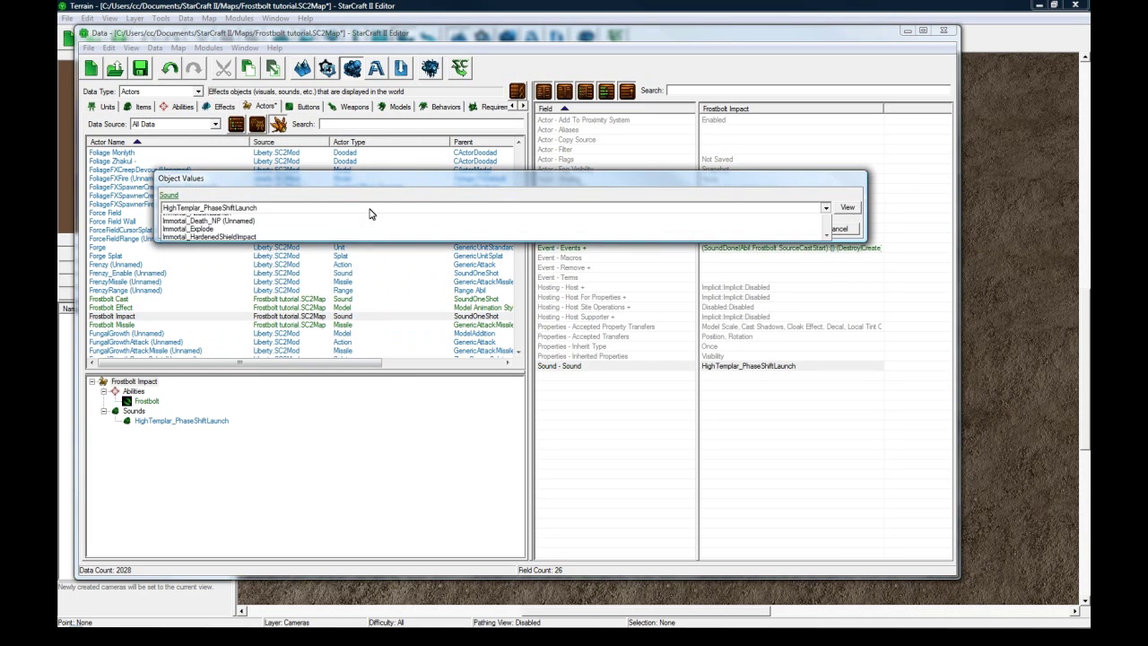
click(372, 208)
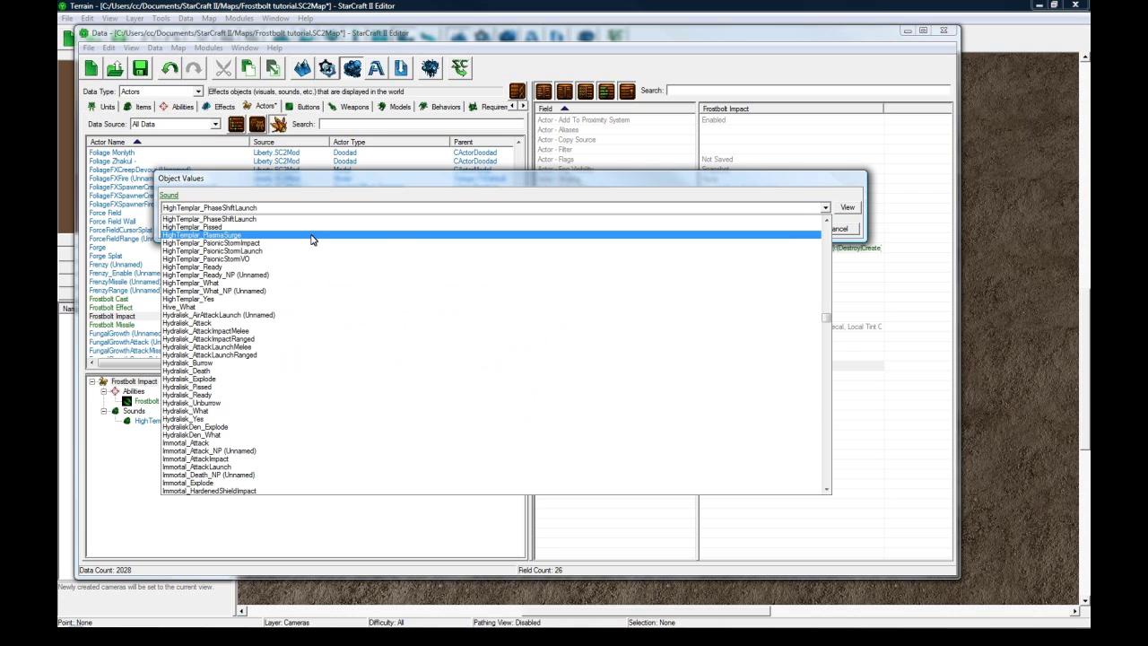
click(312, 236)
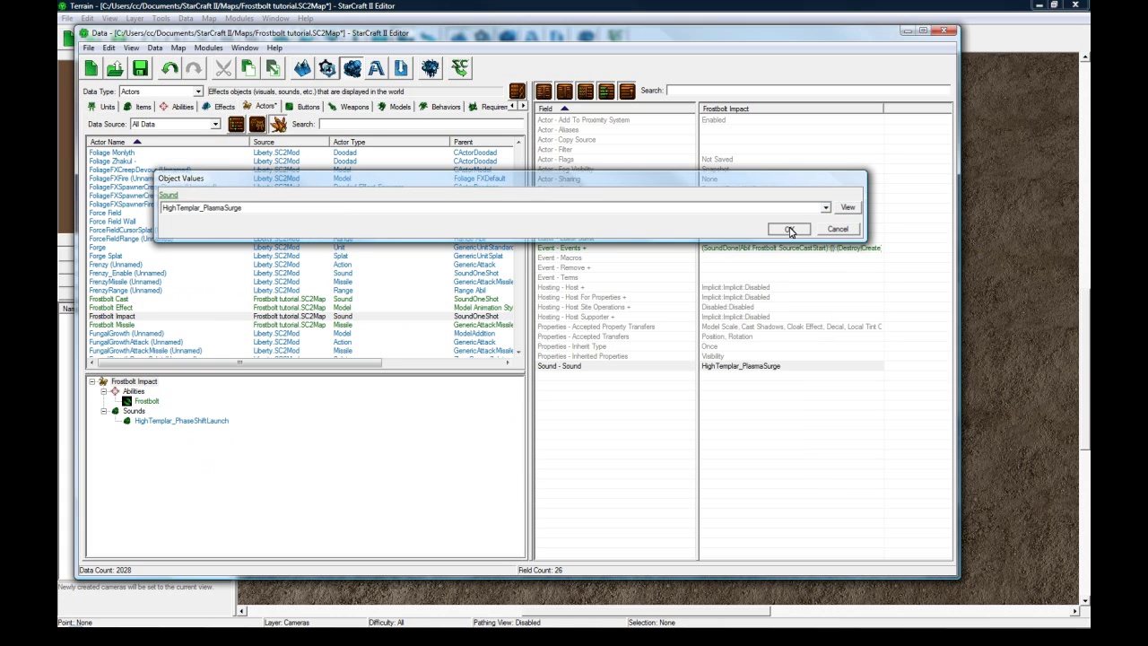
click(792, 230)
Change the actor's trigger to the Effect FrostboltDamage Start event with a Create response.
click(734, 249)
double_click(733, 249)
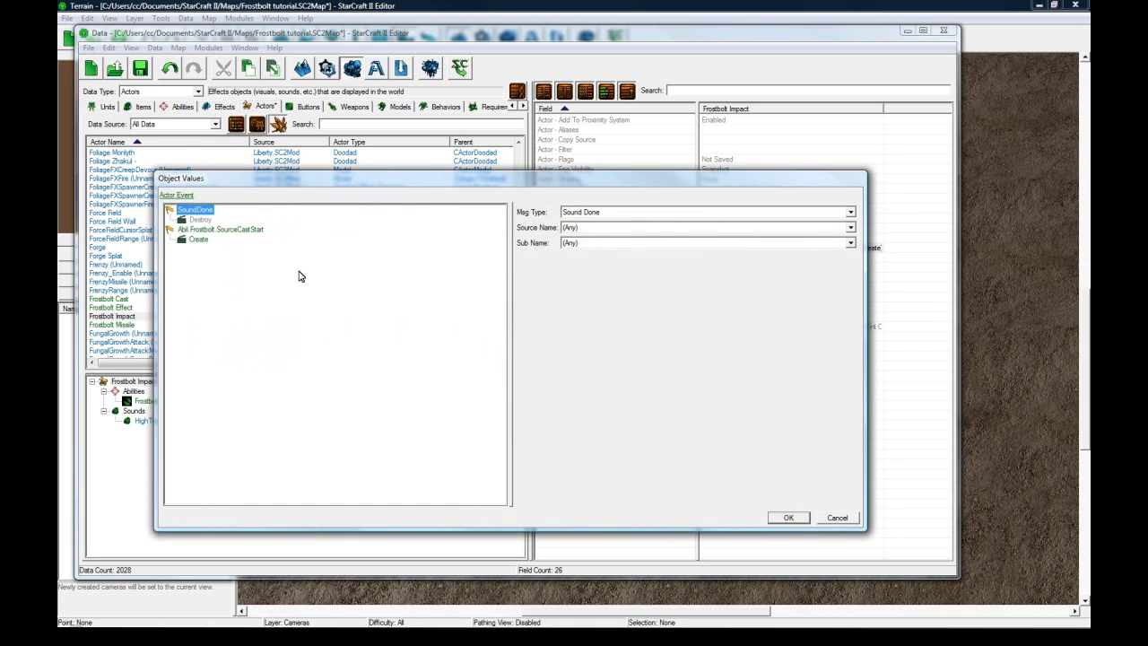
click(215, 231)
click(588, 214)
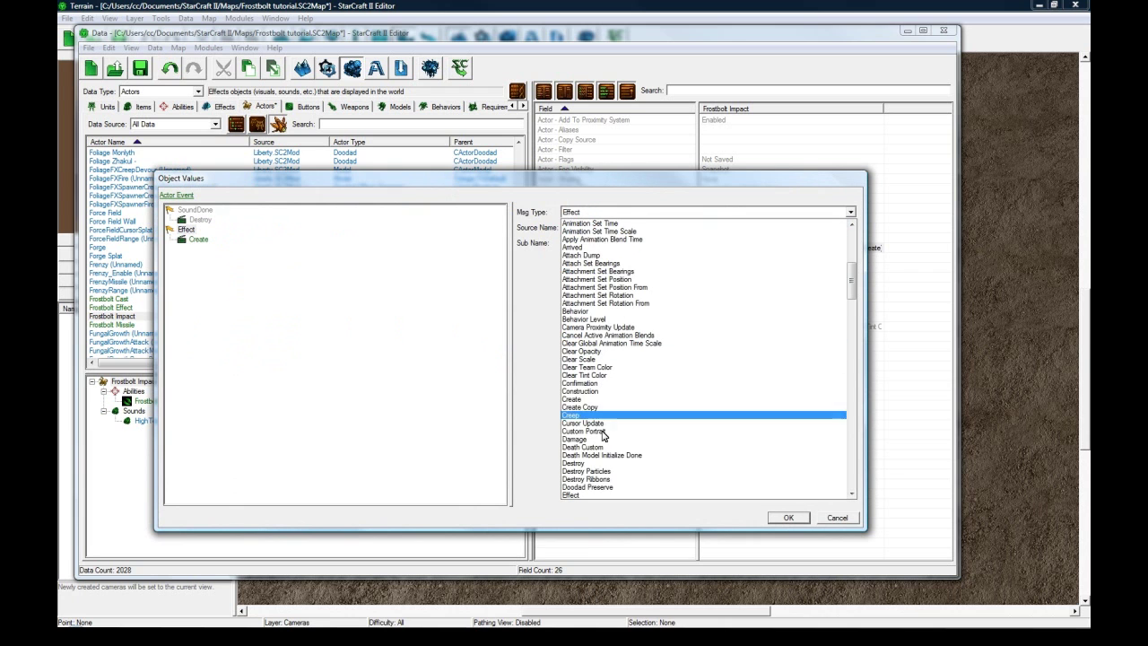
click(601, 493)
click(575, 227)
text(fr)
scroll(628, 477, down, 3)
click(625, 472)
click(597, 243)
click(596, 252)
click(198, 241)
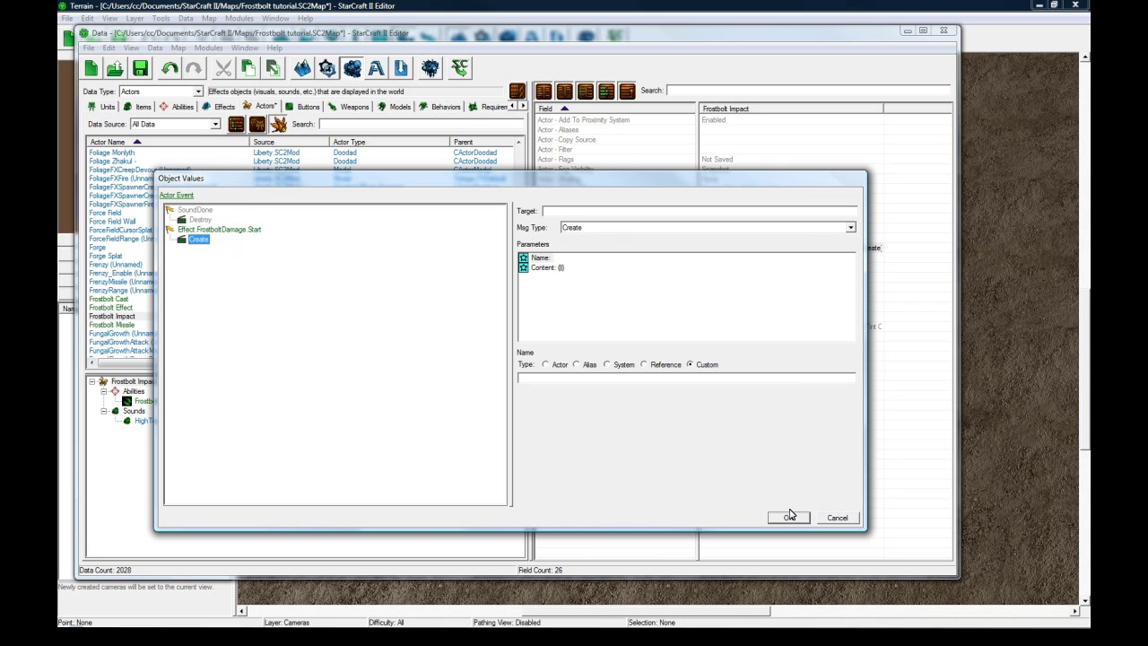
Try Frostbolt Apply Chill and Impact, restore Frostbolt Damage Start, and save the map.
click(238, 231)
click(592, 229)
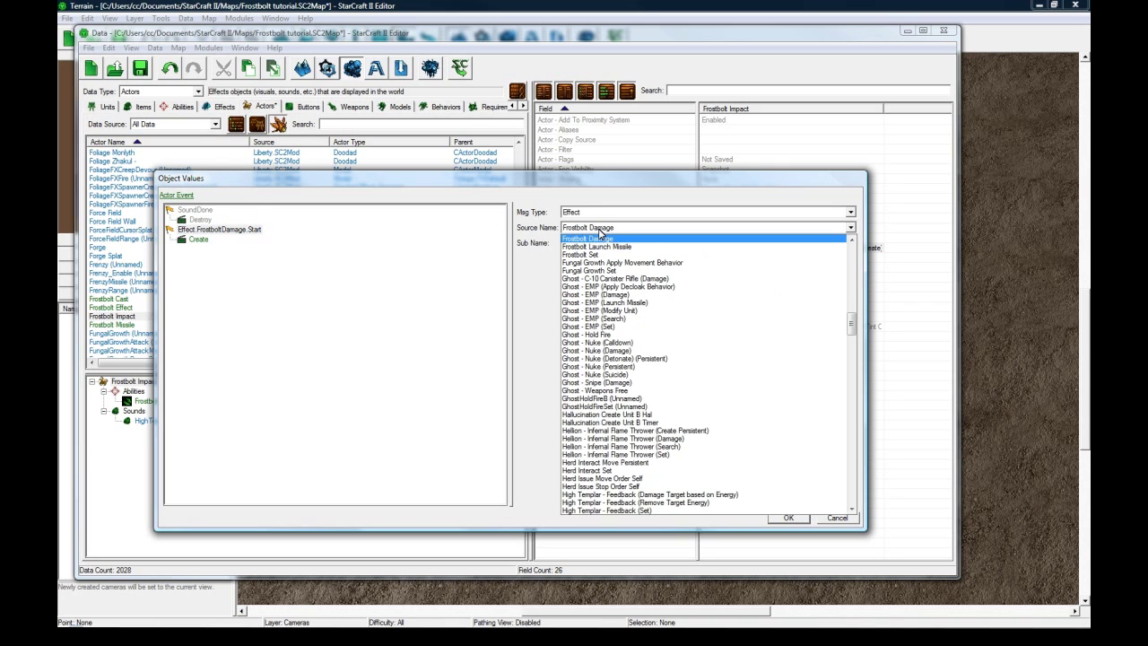
scroll(613, 256, up, 1)
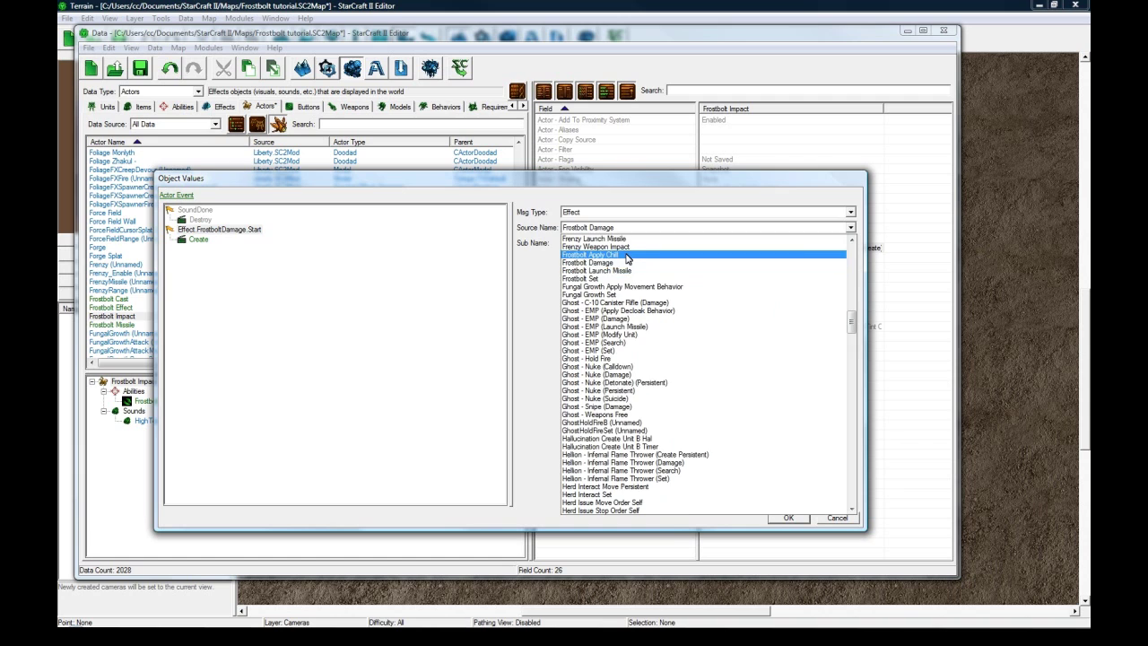
click(596, 254)
click(591, 245)
click(592, 271)
click(592, 247)
click(589, 262)
click(589, 228)
click(589, 248)
click(588, 244)
click(587, 263)
click(784, 517)
click(141, 70)
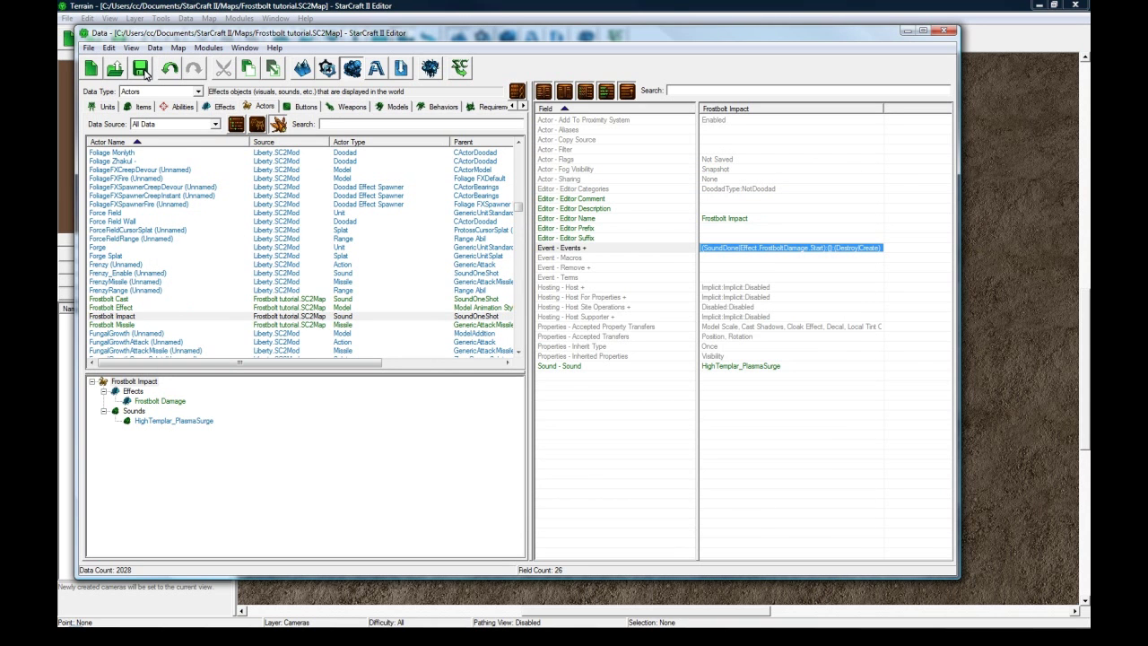
Place a Player 1 High Templar on the terrain.
click(394, 5)
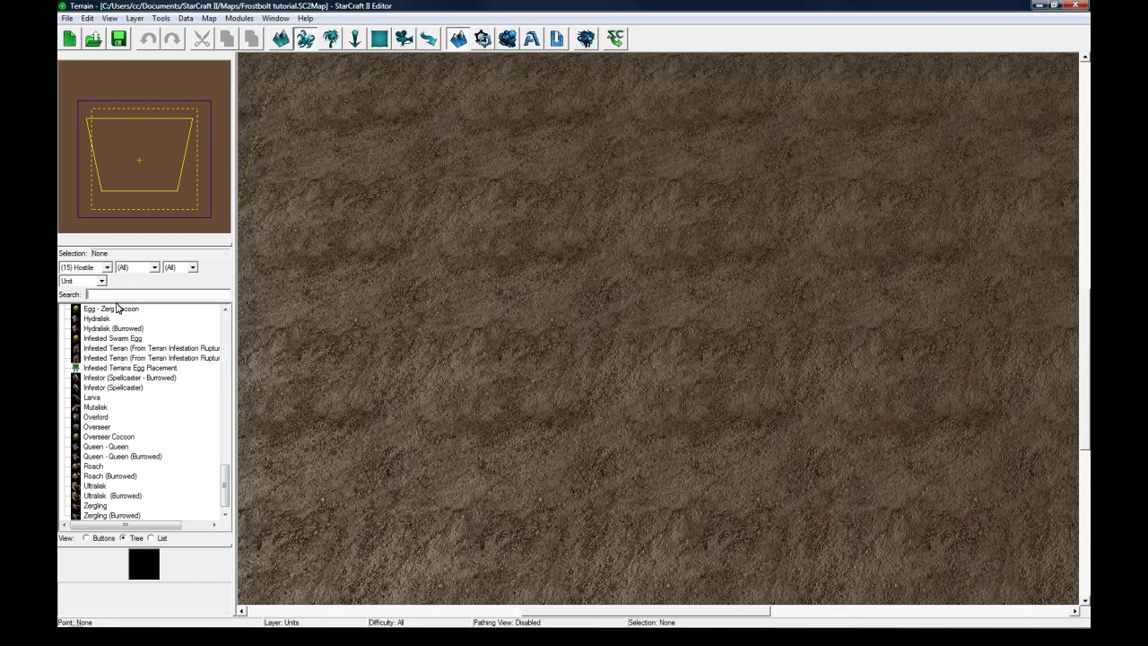
text(high)
click(106, 267)
click(81, 289)
click(103, 318)
scroll(568, 359, up, 2)
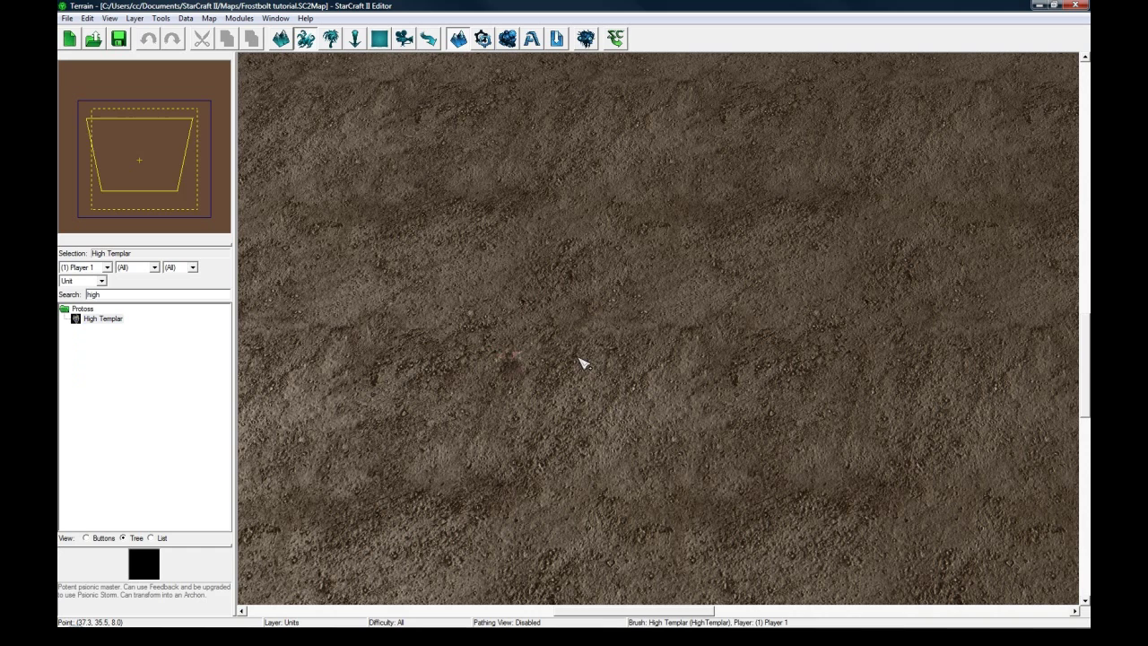
click(585, 357)
scroll(696, 246, down, 1)
key(Escape)
scroll(690, 269, up, 1)
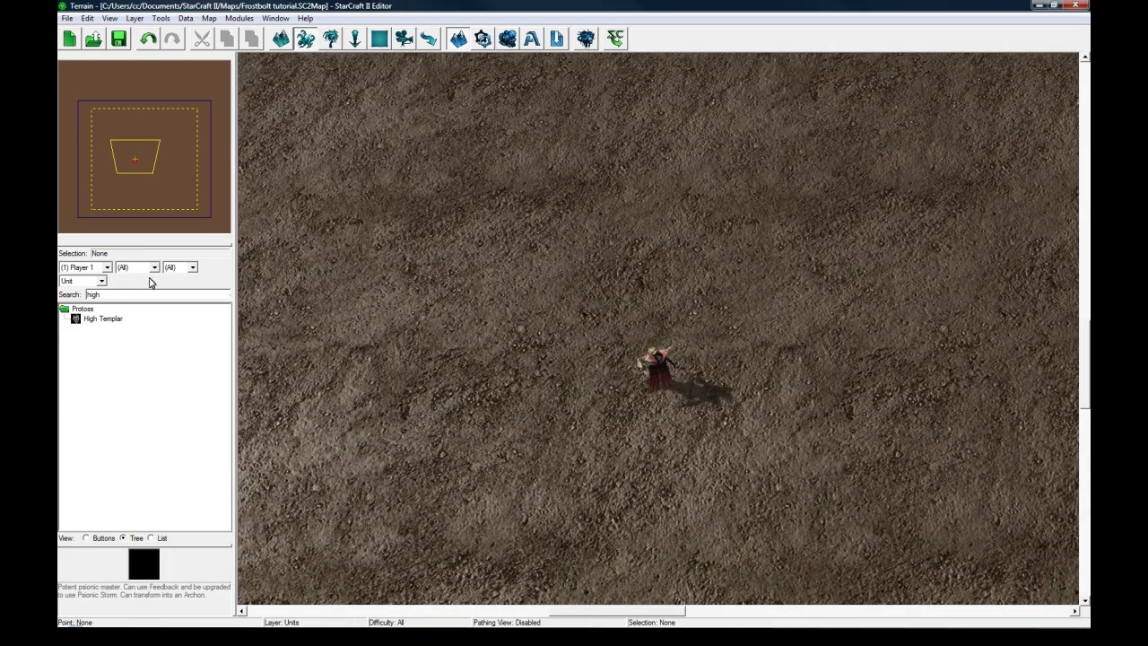
Switch the placement owner to Hostile and pick Zergling from the unit palette.
click(107, 267)
click(79, 396)
click(106, 267)
click(80, 337)
double_click(93, 294)
text(z)
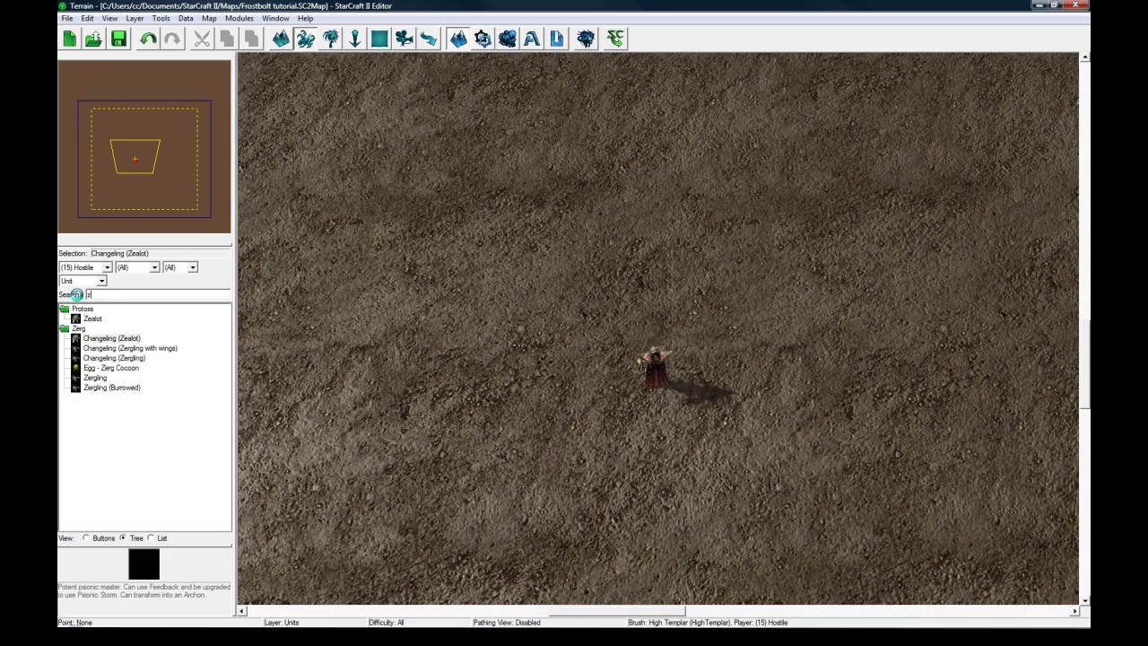
text(ergling)
click(95, 338)
Place six zerglings around the High Templar.
scroll(551, 243, down, 4)
click(514, 355)
click(678, 315)
middle_drag(810, 358, 750, 333)
click(763, 348)
middle_drag(773, 373, 520, 261)
click(515, 260)
click(679, 222)
click(839, 287)
key(Escape)
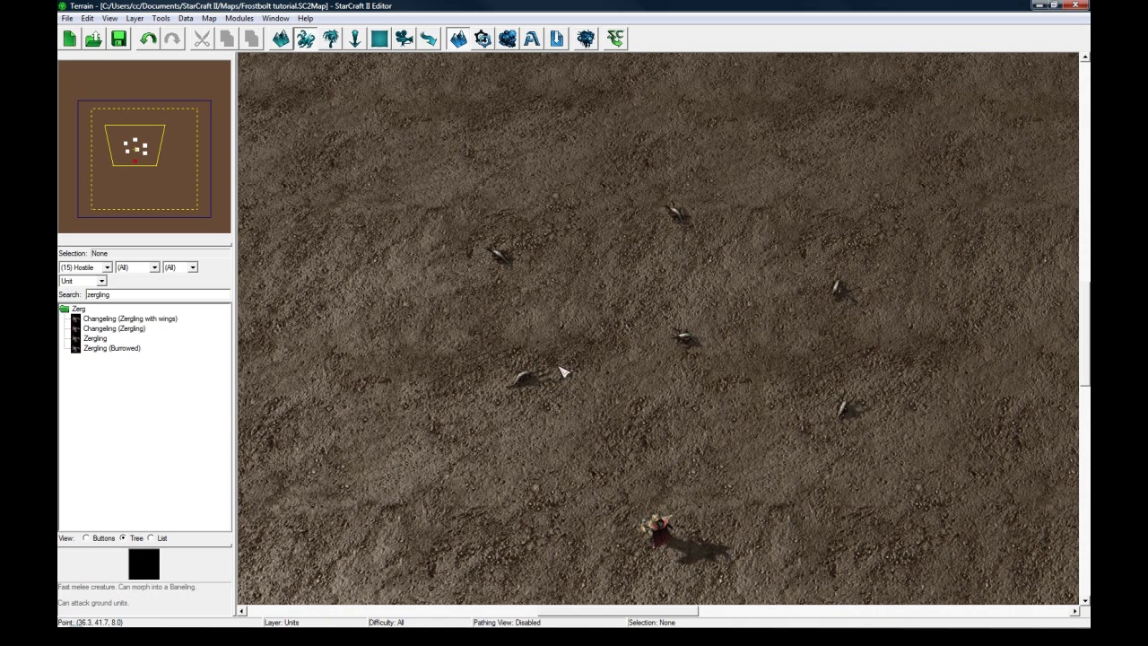
mouse_move(684, 457)
middle_down()
mouse_move(689, 439)
mouse_move(687, 454)
middle_up()
Resume the game, select the High Templar, and cast Frostbolt on a nearby creature.
click(615, 39)
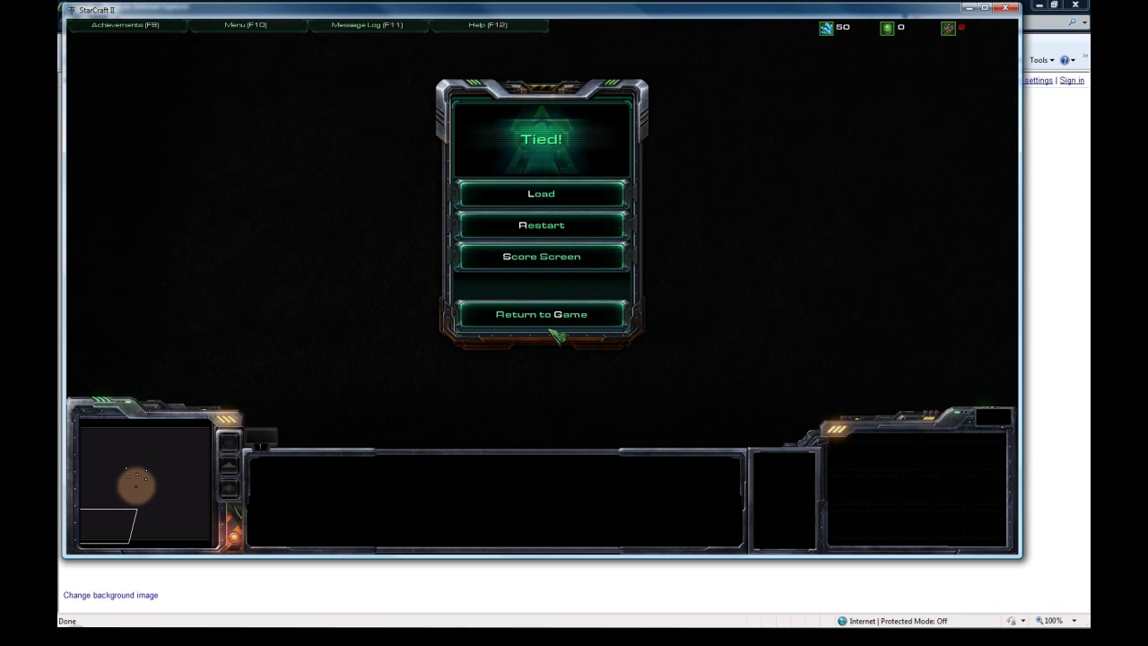
click(543, 314)
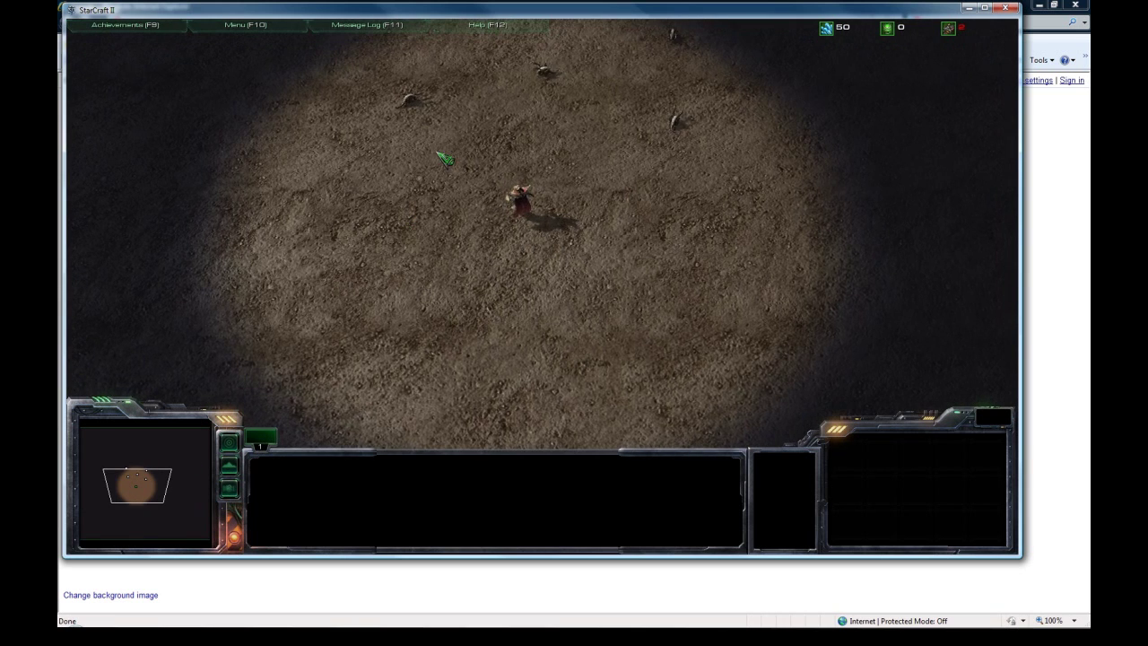
drag(438, 153, 601, 242)
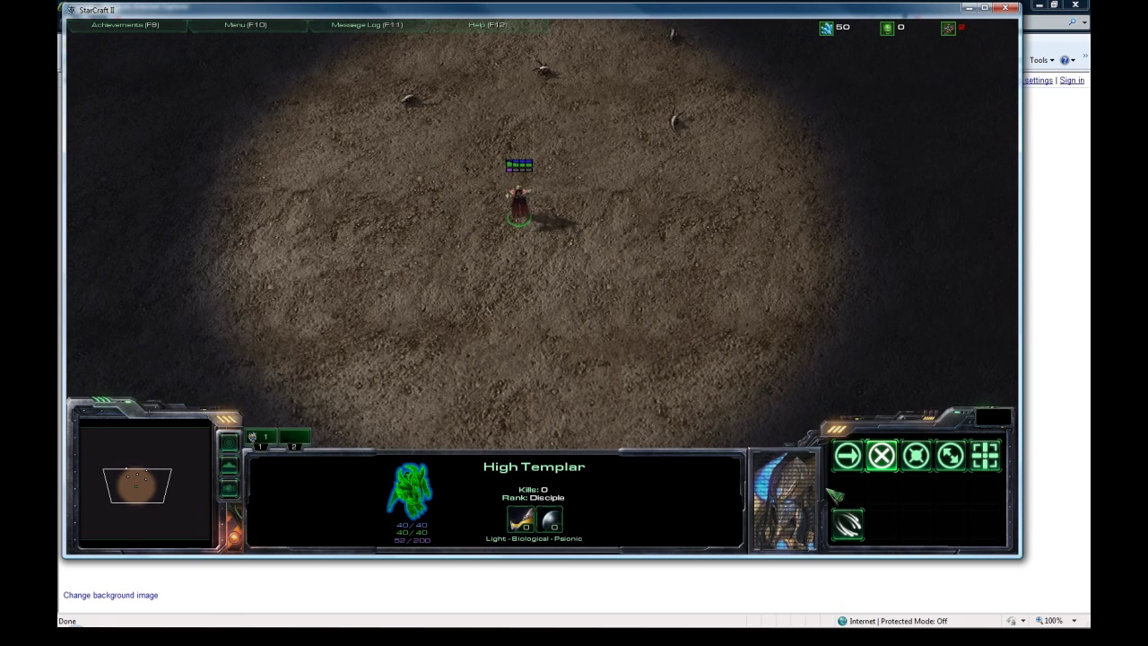
click(848, 520)
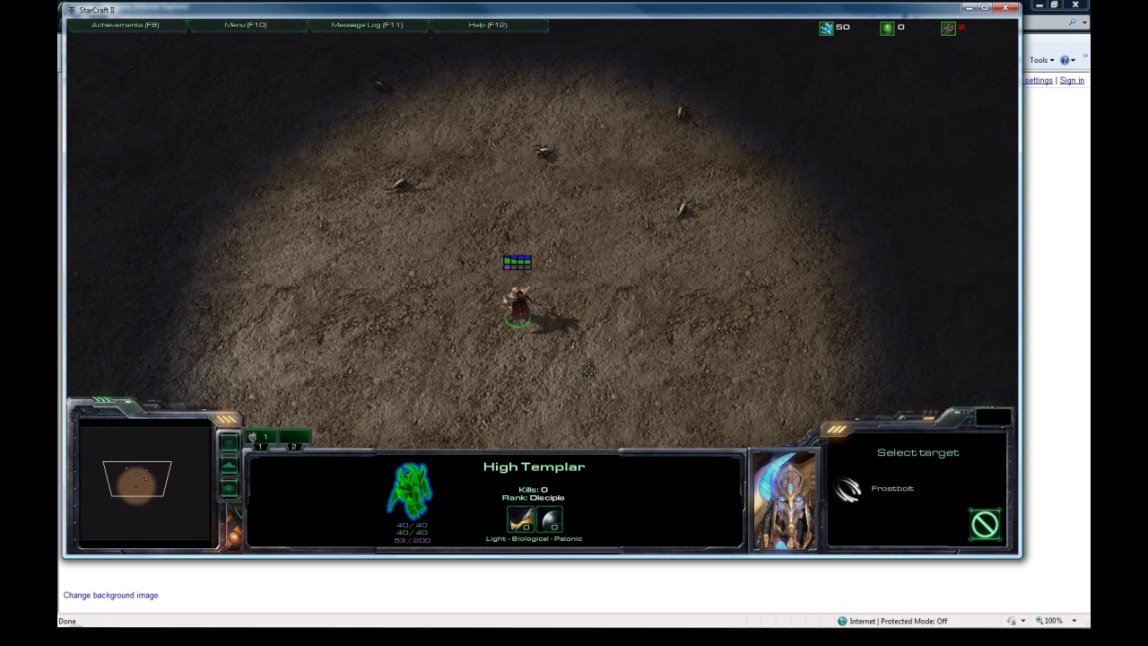
click(399, 183)
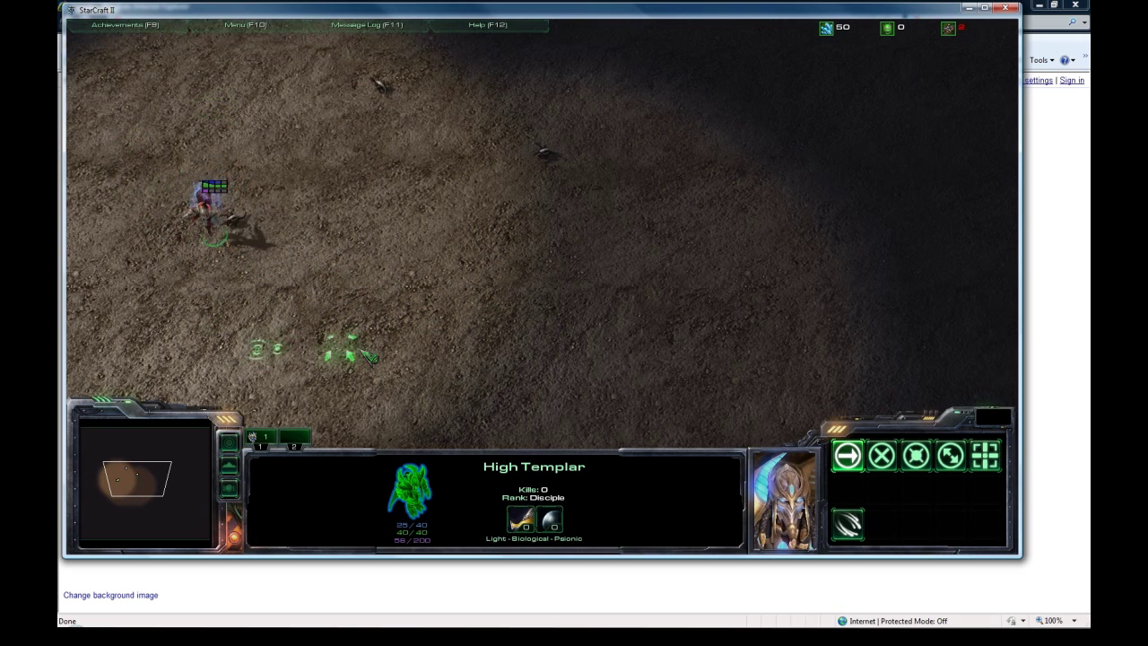
Try Frostbolt on a friendly unit, then walk the High Templar right and up.
right_click(431, 336)
key(q)
click(298, 272)
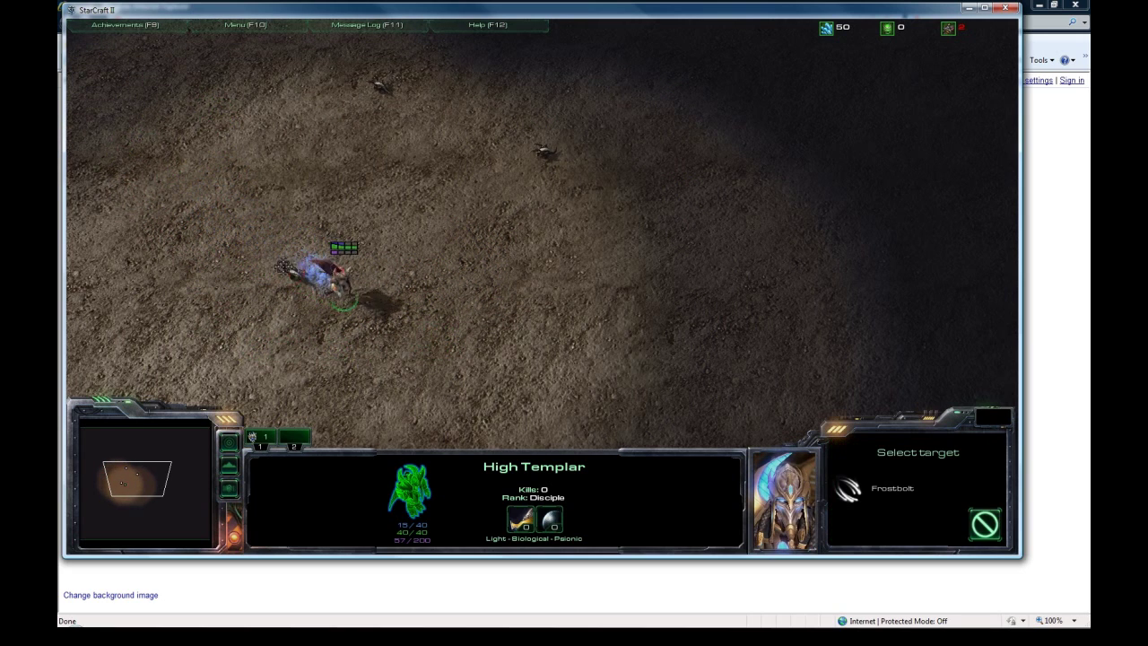
right_click(492, 326)
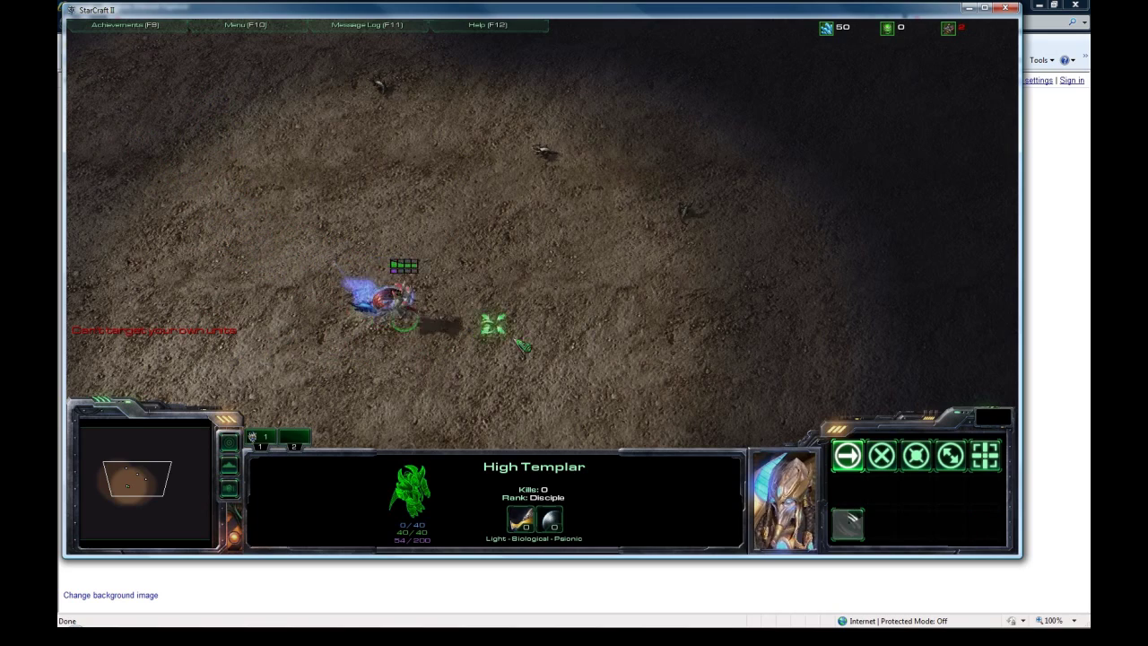
right_click(589, 334)
right_click(619, 337)
right_click(664, 334)
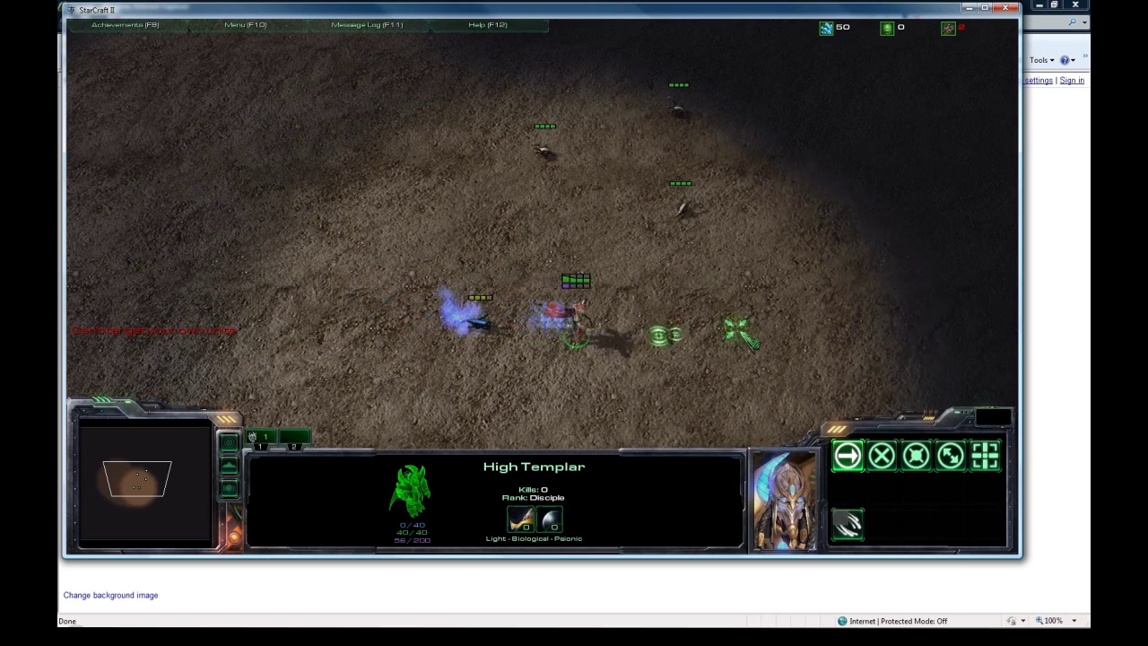
right_click(748, 334)
right_click(816, 345)
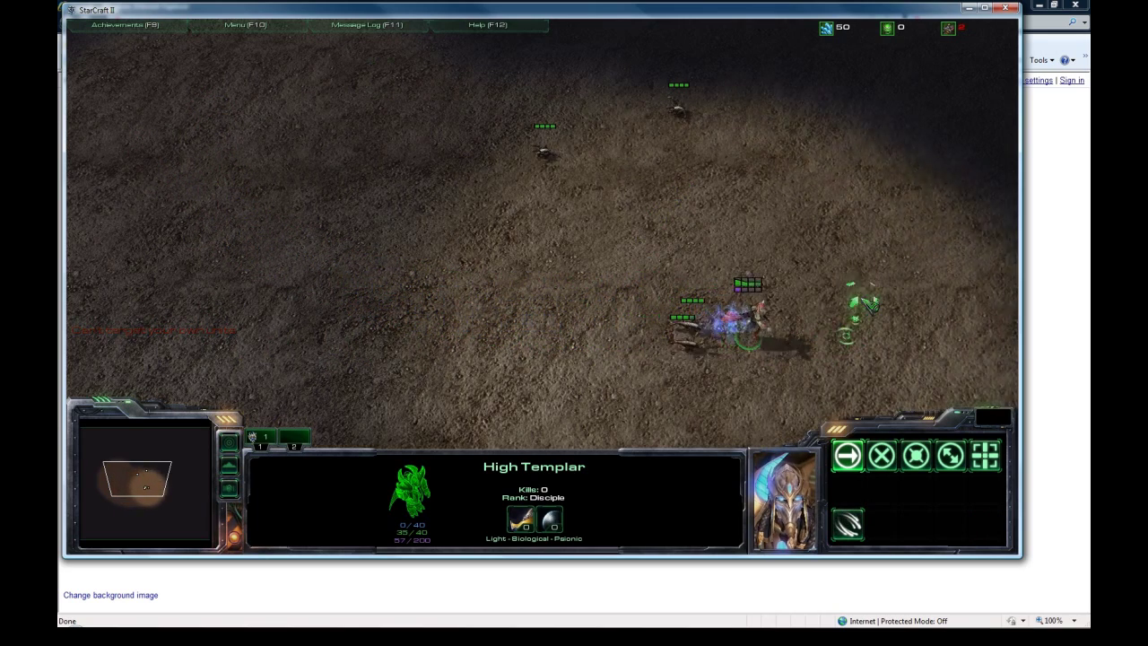
right_click(834, 224)
Cast a final Frostbolt on a zergling, then pan the camera around the empty map.
key(f)
click(595, 164)
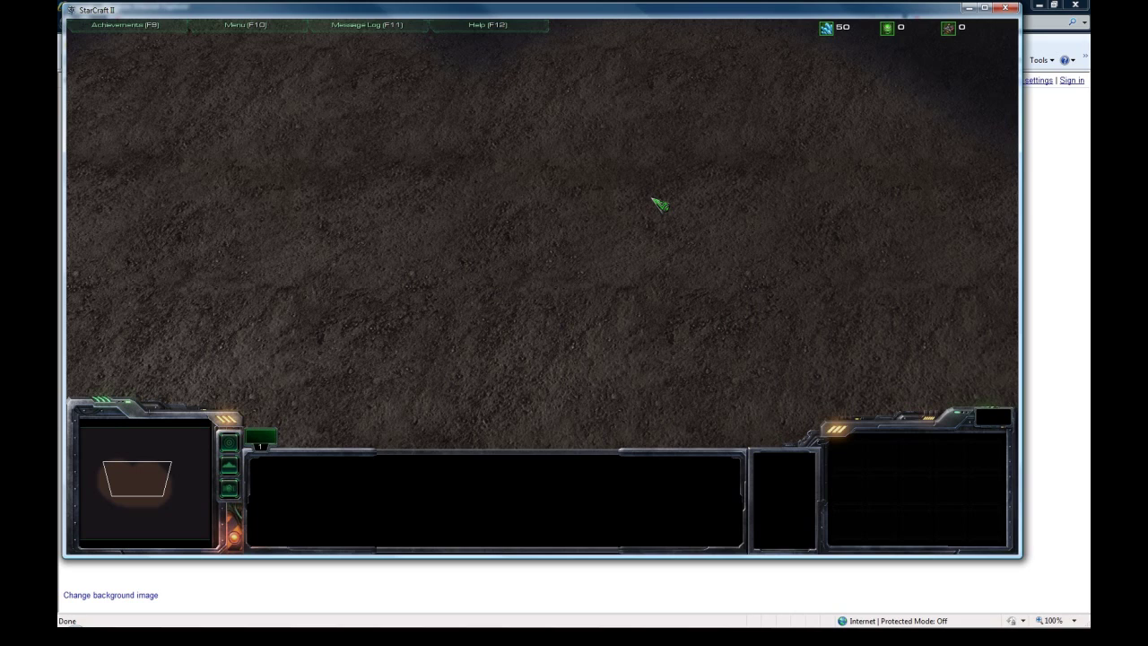
key(Left)
key(Down)
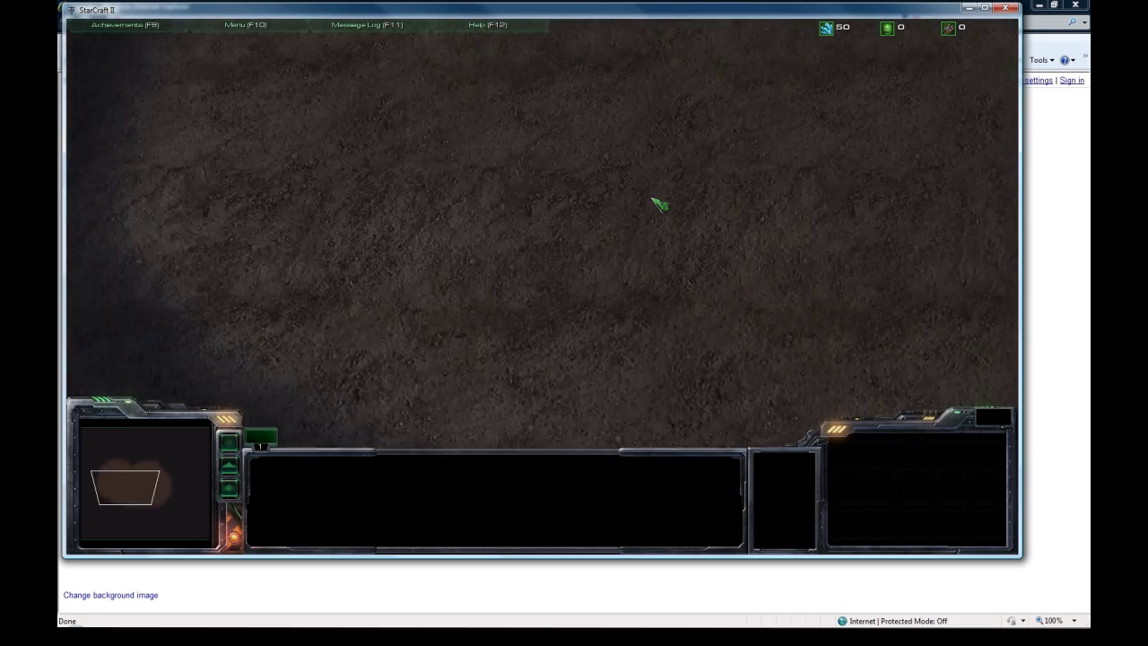
key(Up)
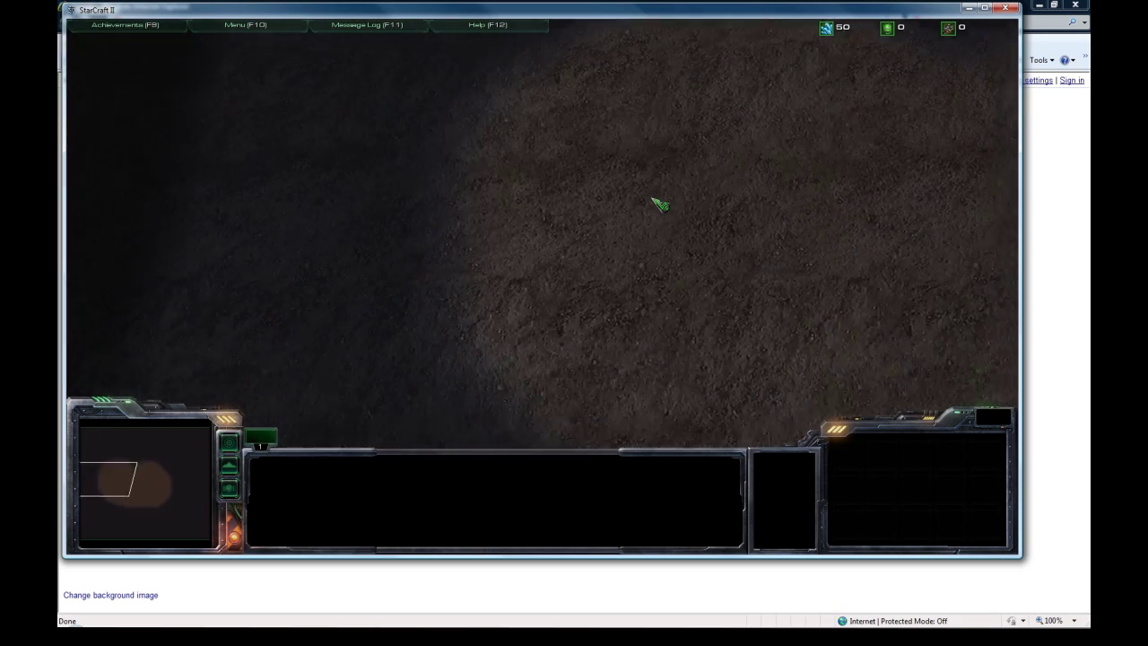
key(Up)
key(Right)
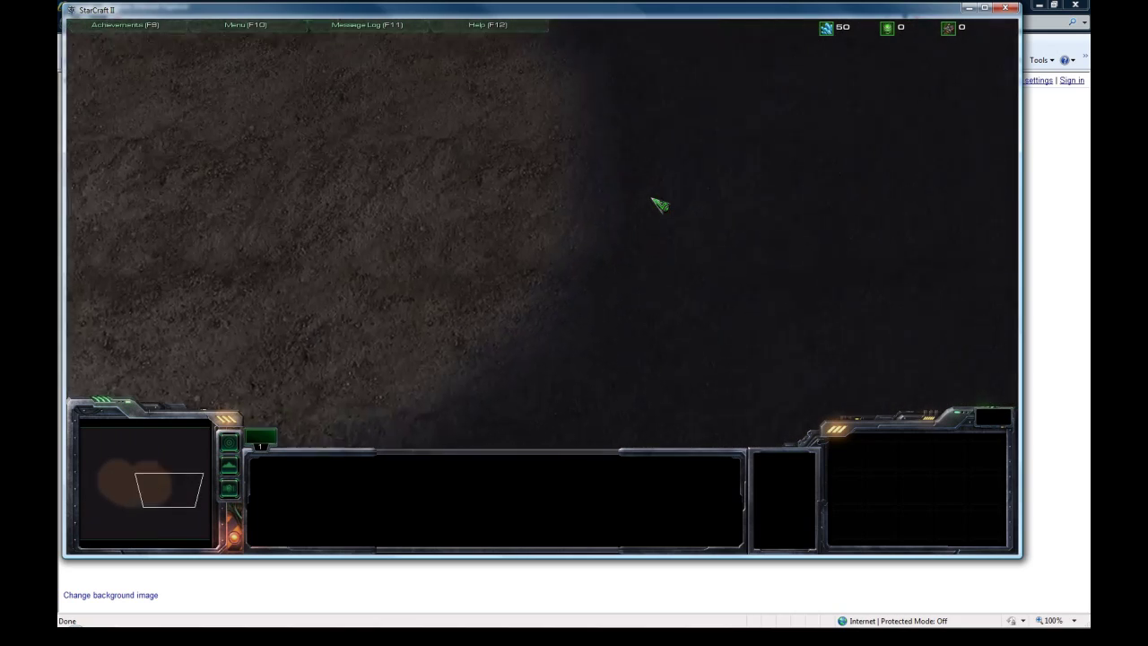